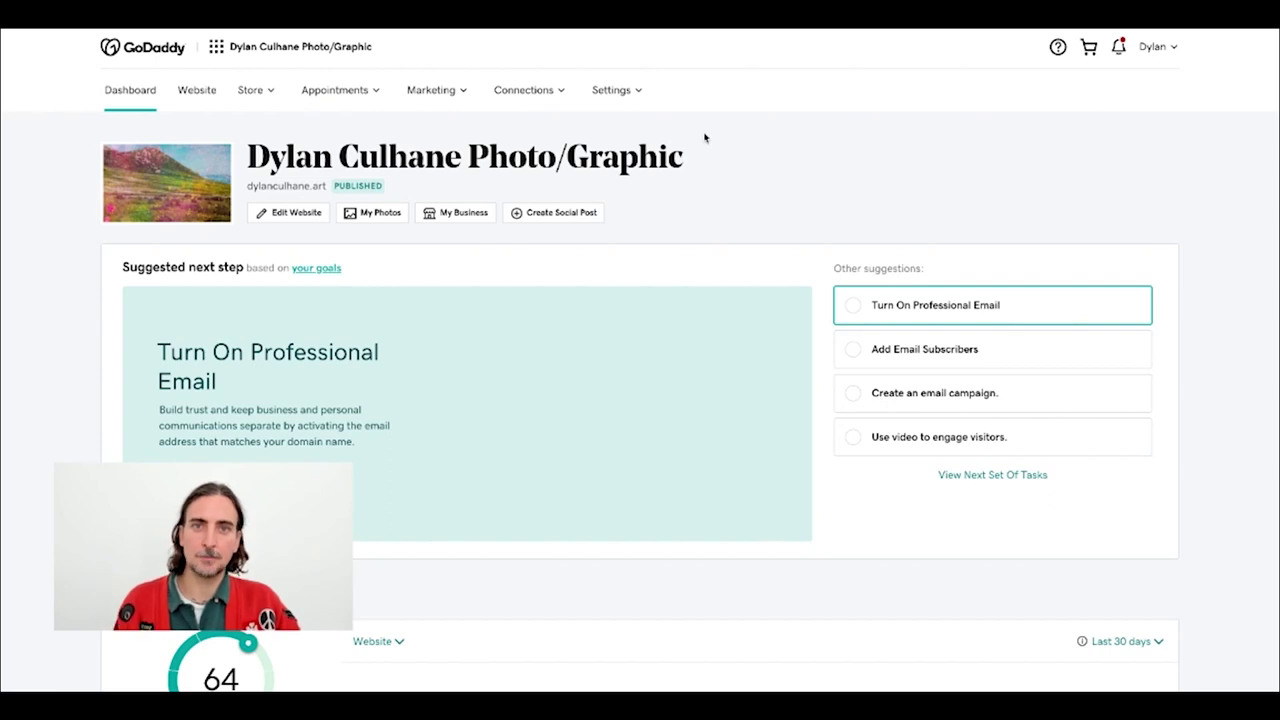
Step: Open the Create Social Post template gallery and search the templates for 'workshop'
mouse_move(557, 214)
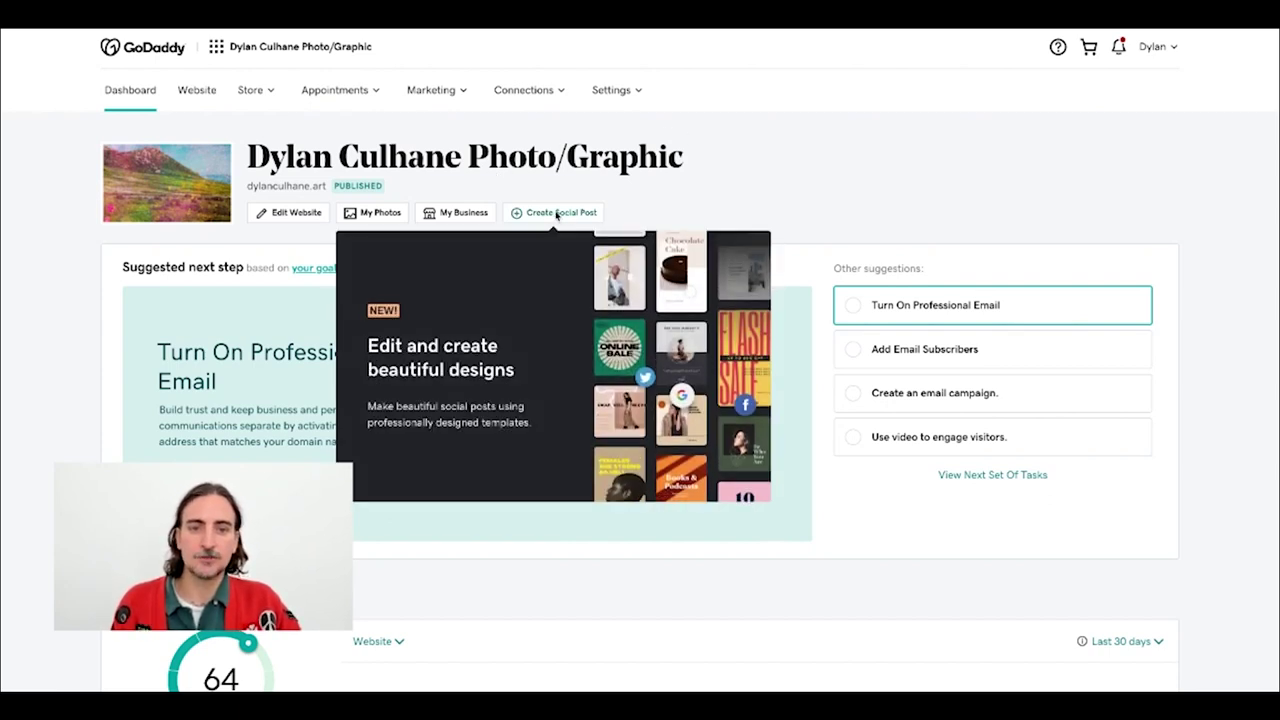
left_click(557, 213)
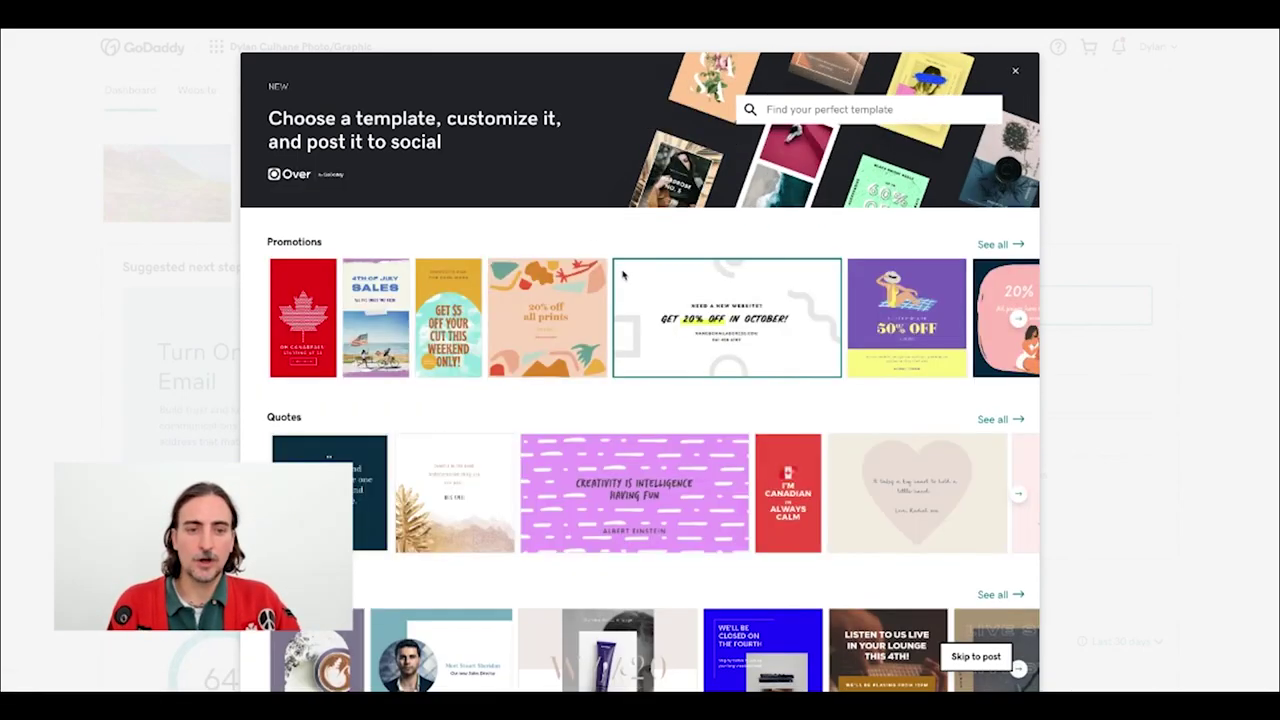
scroll(625, 272, "down", 5)
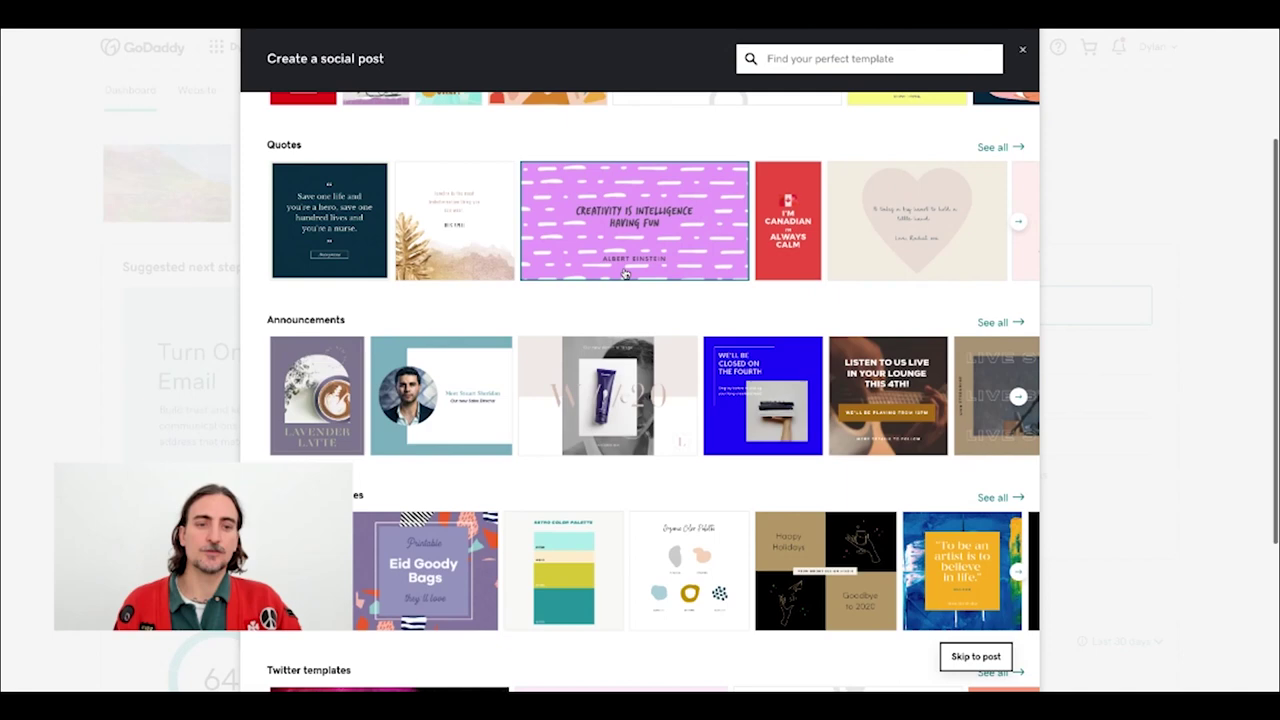
scroll(625, 272, "down", 3)
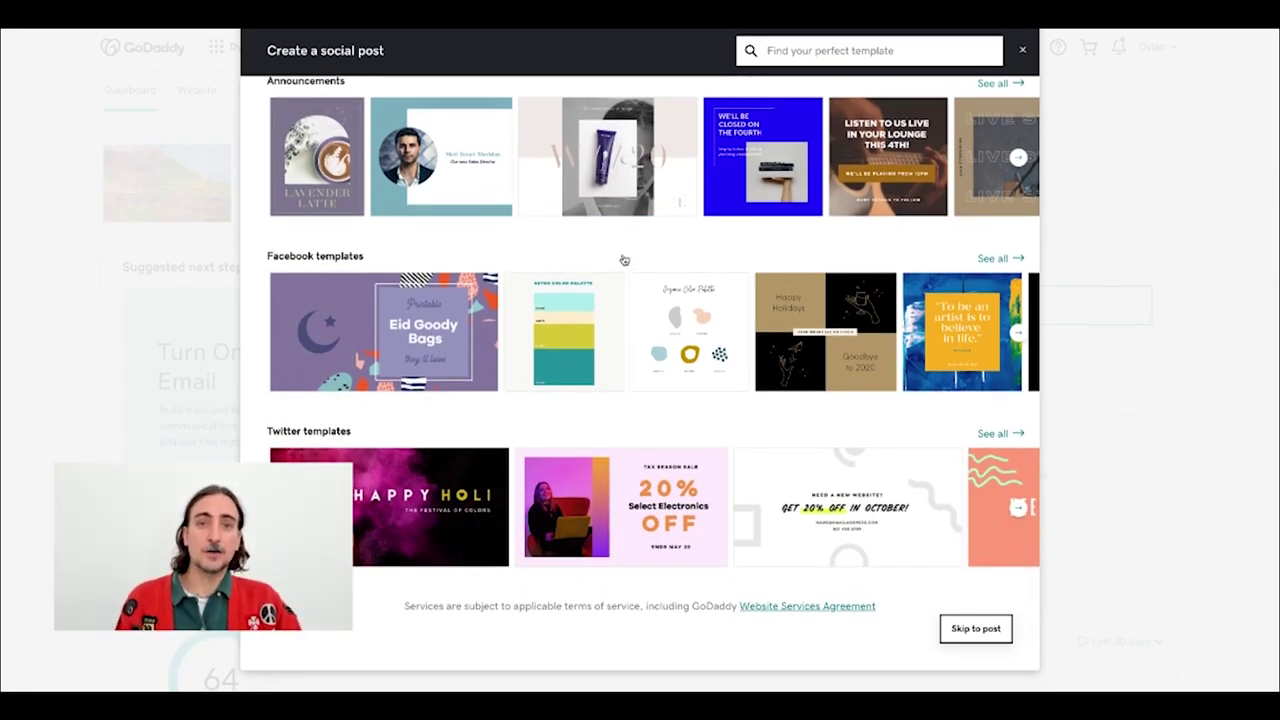
scroll(624, 260, "up", 2)
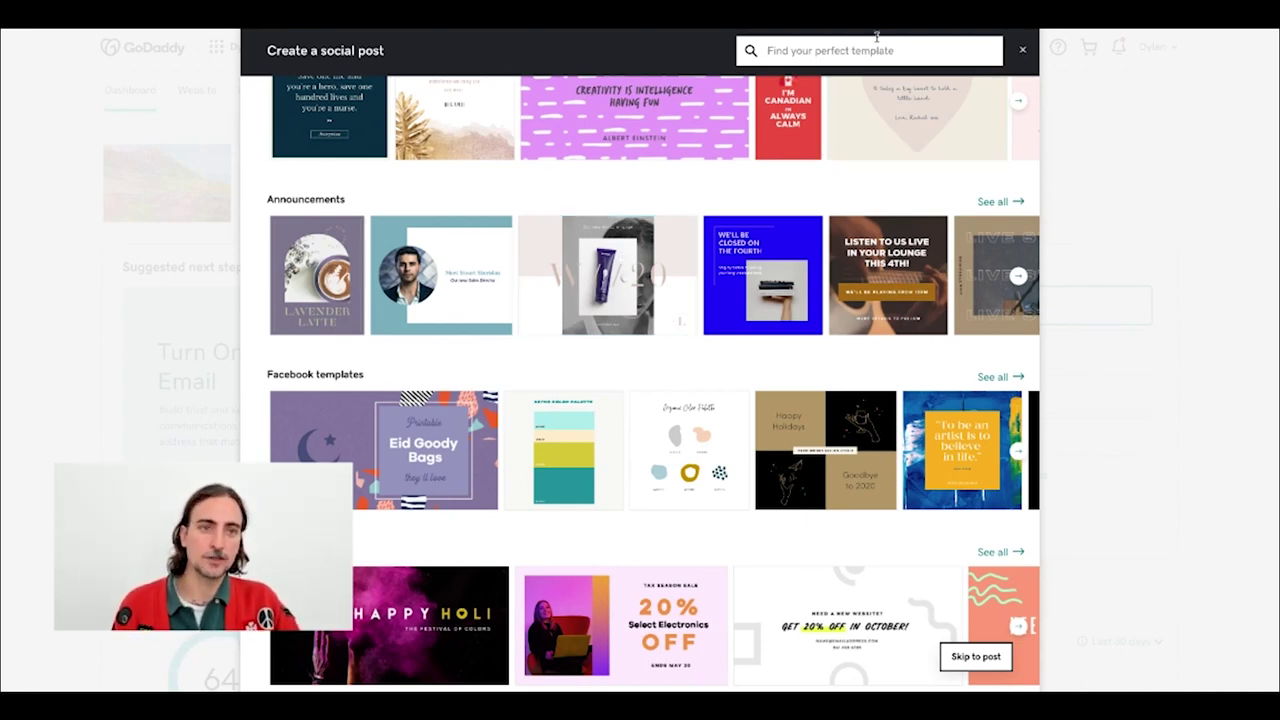
scroll(840, 75, "up", 1)
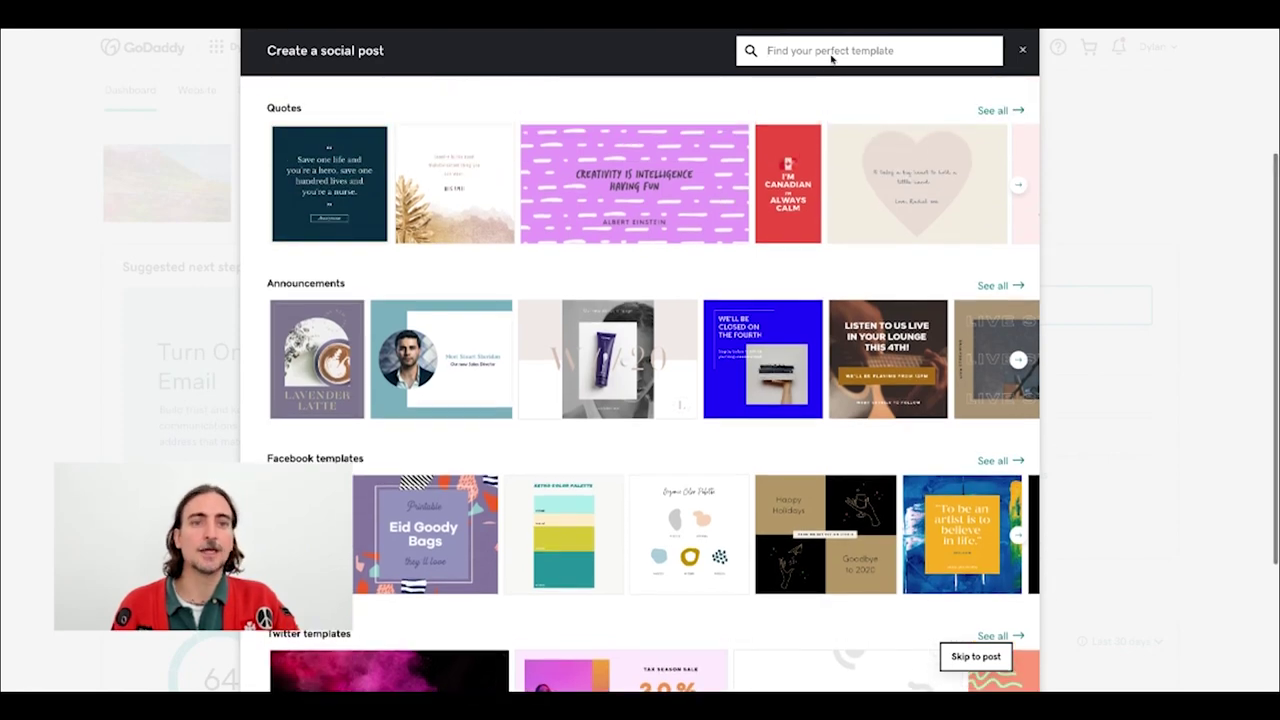
scroll(832, 60, "down", 1)
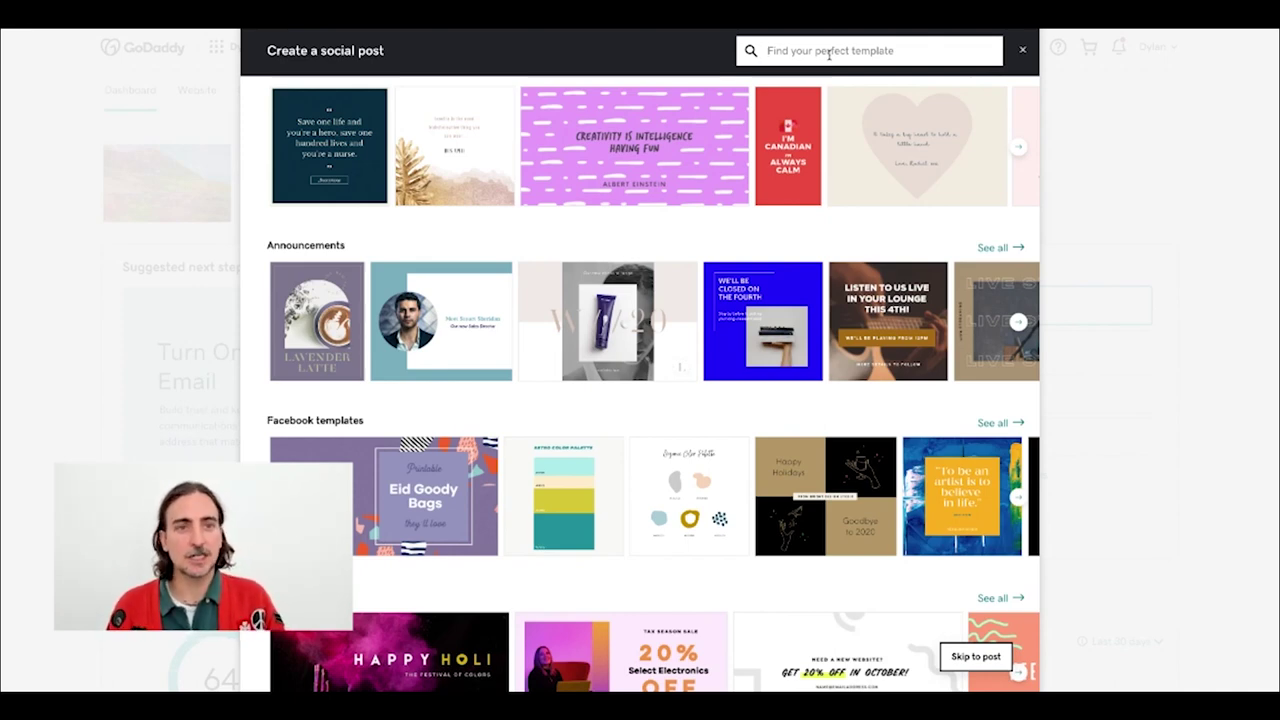
type("works")
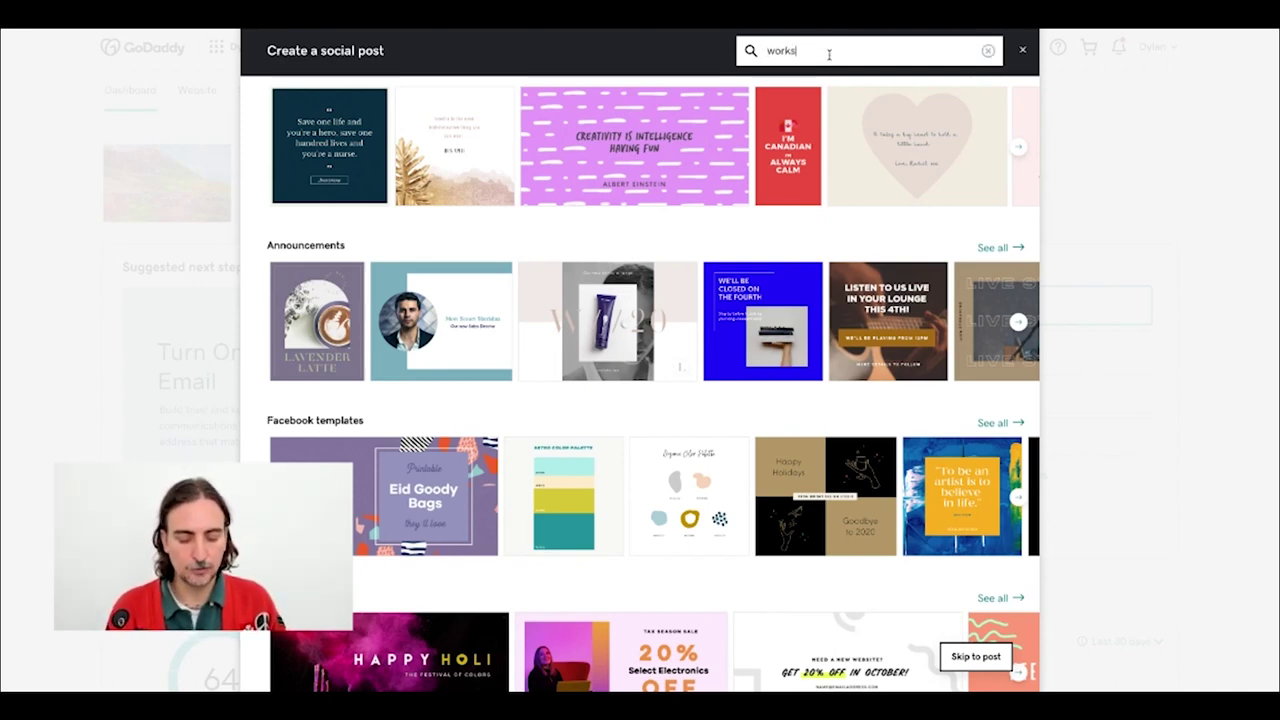
type("hop")
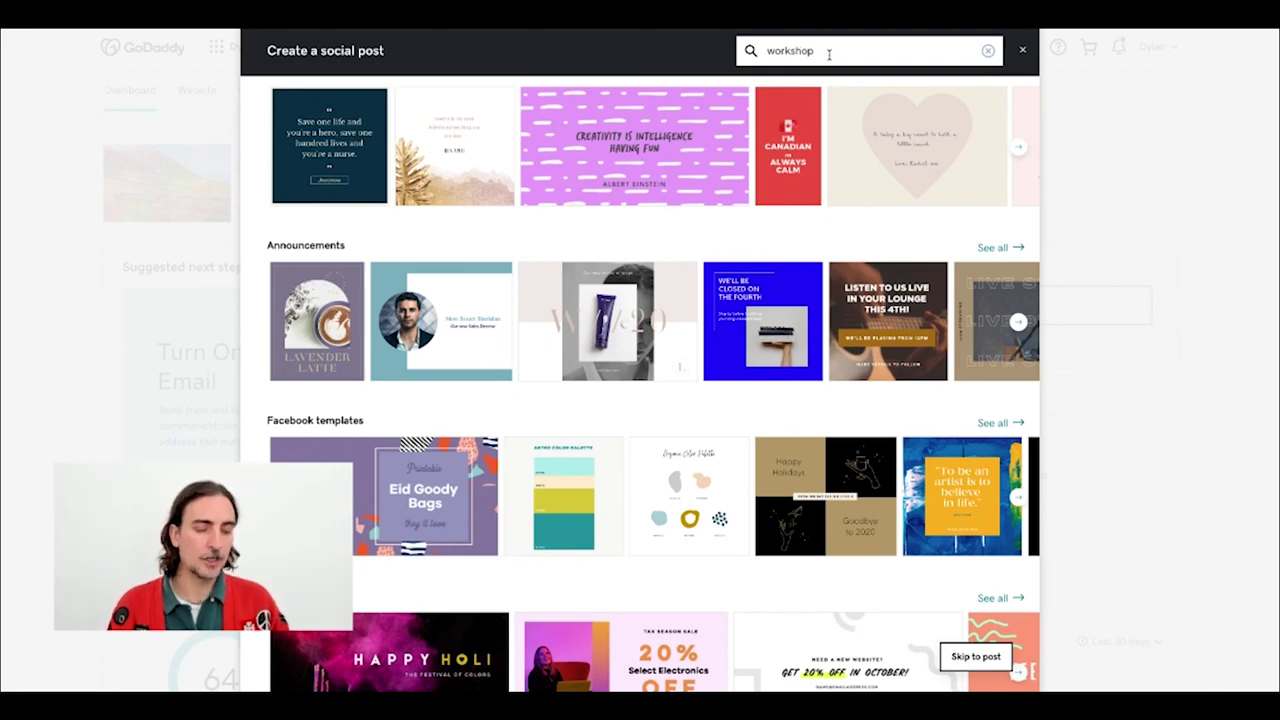
key("Return")
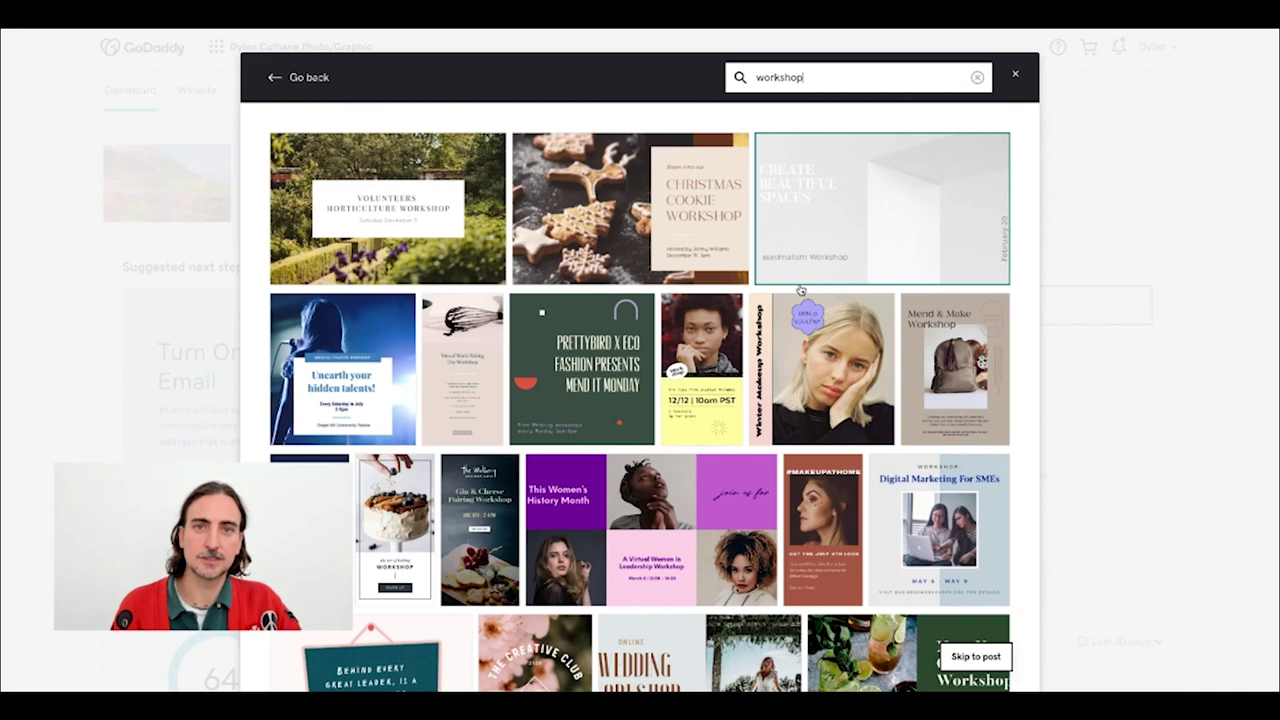
scroll(720, 291, "down", 3)
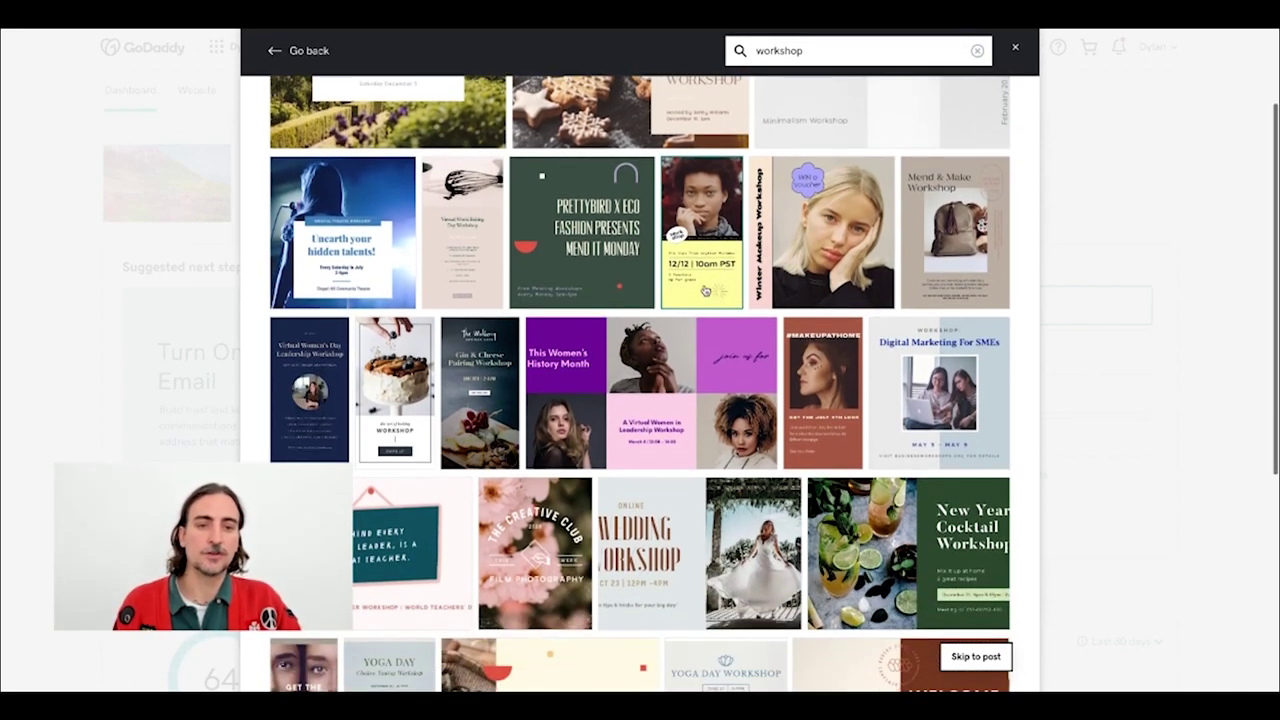
scroll(690, 289, "up", 2)
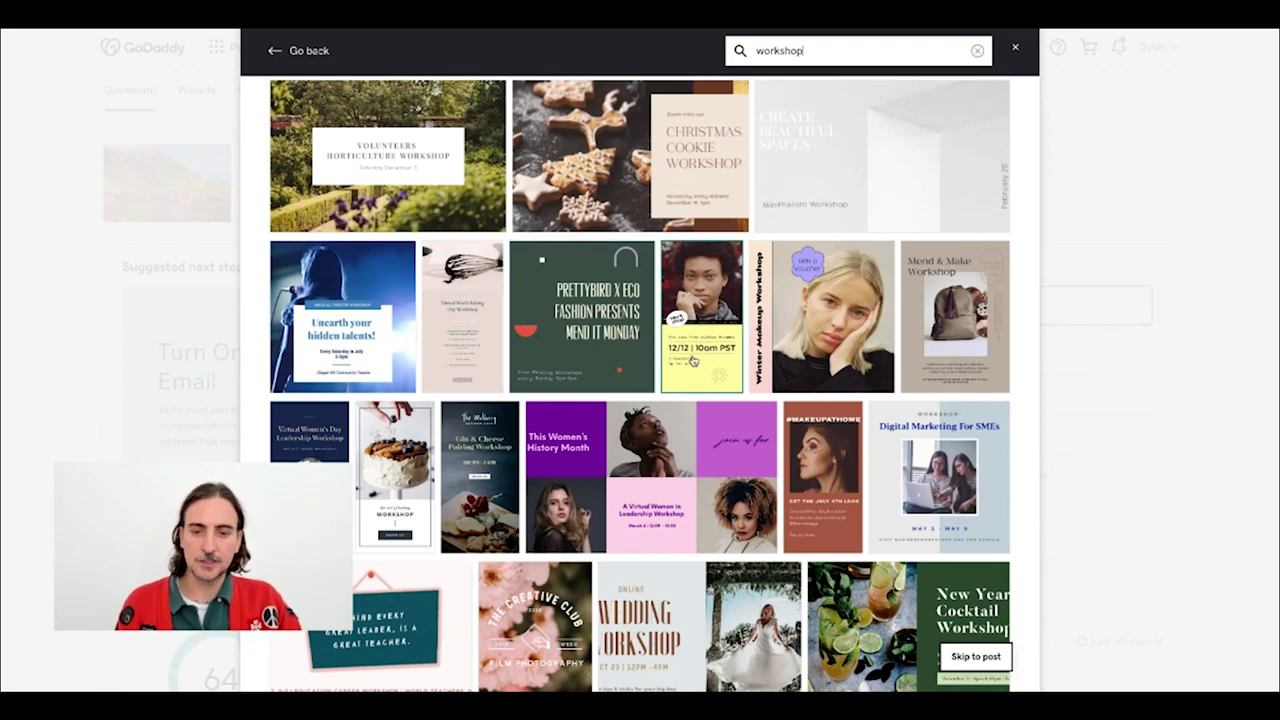
Step: Open the 'the art of baking WORKSHOP' template, delete the cake photo, then undo
left_click(400, 437)
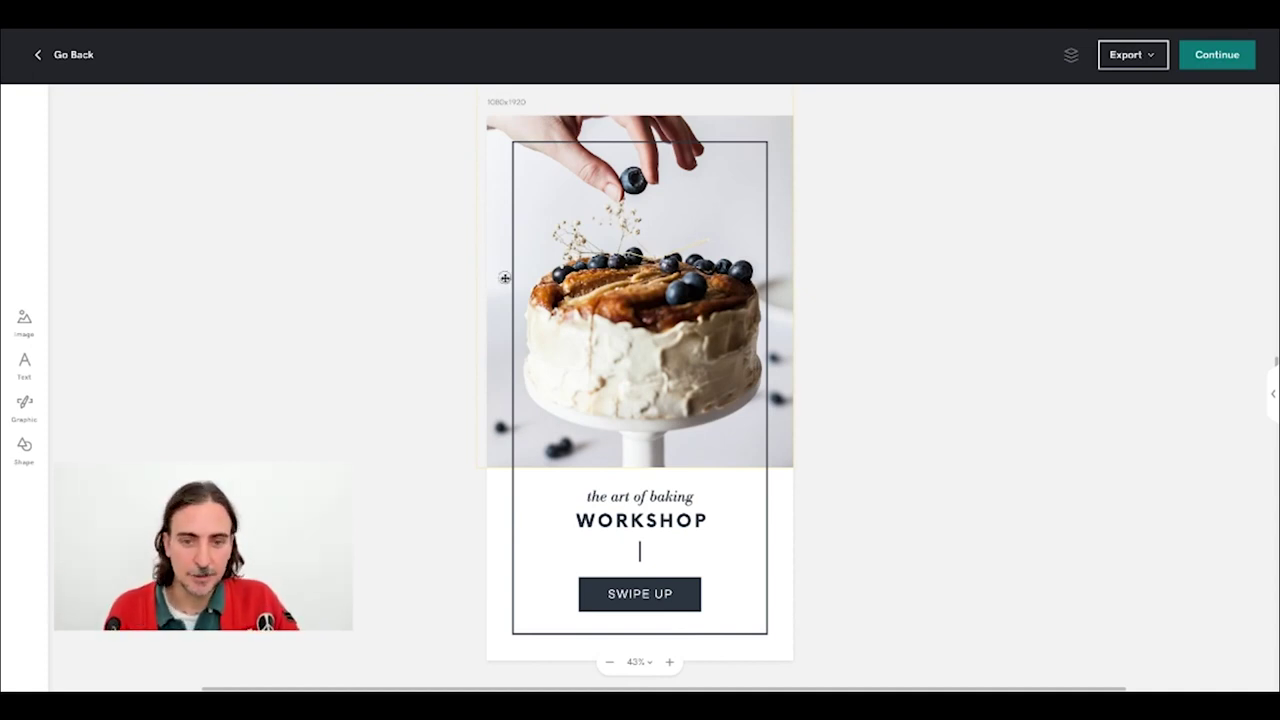
left_click(505, 279)
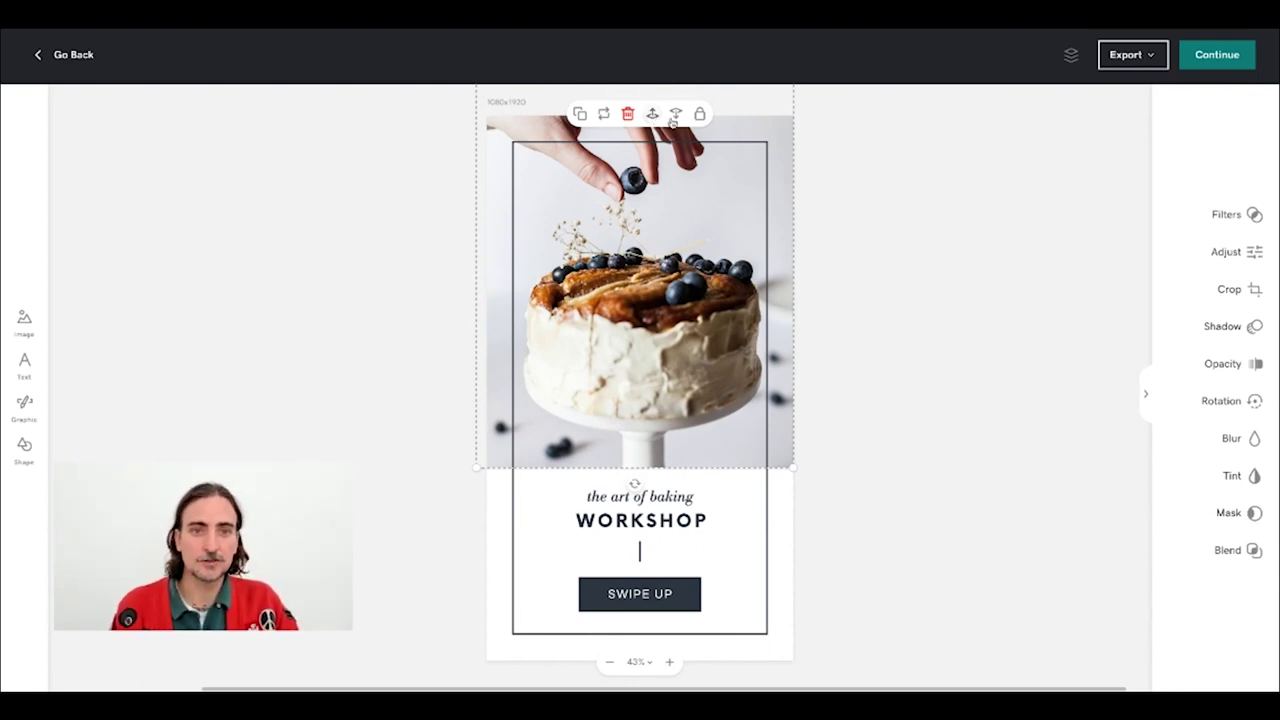
left_click(627, 113)
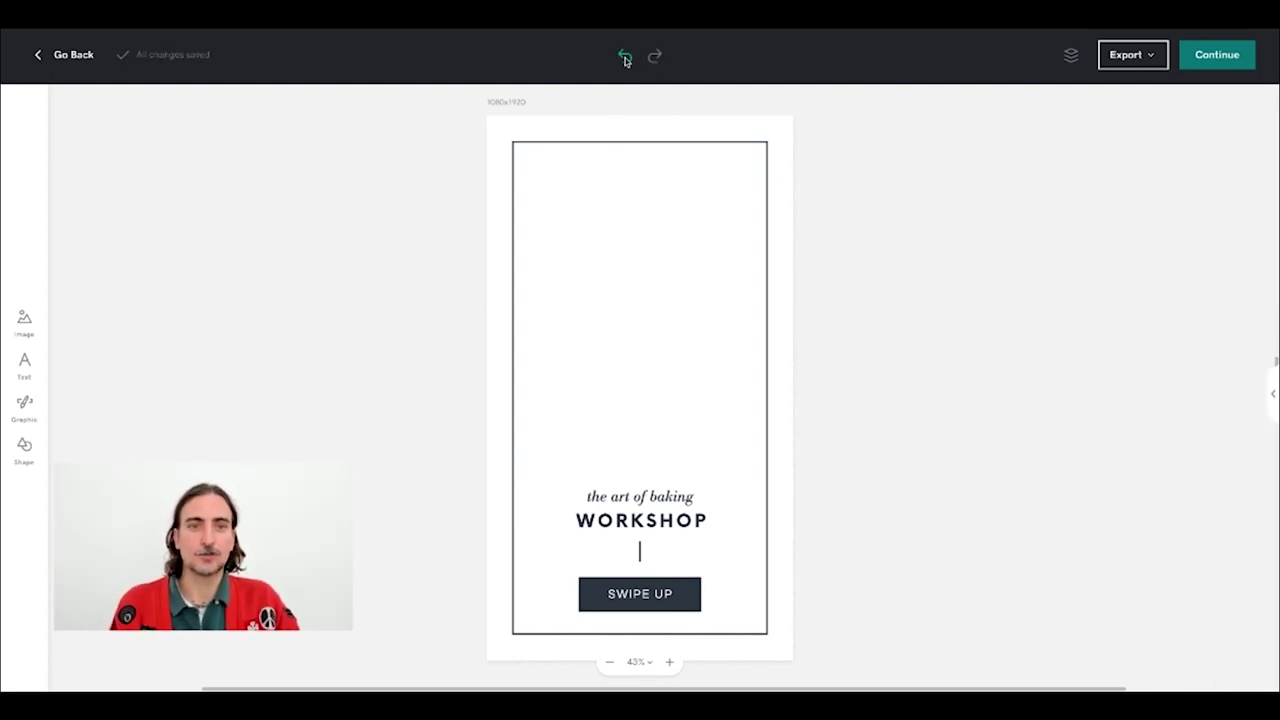
left_click(624, 58)
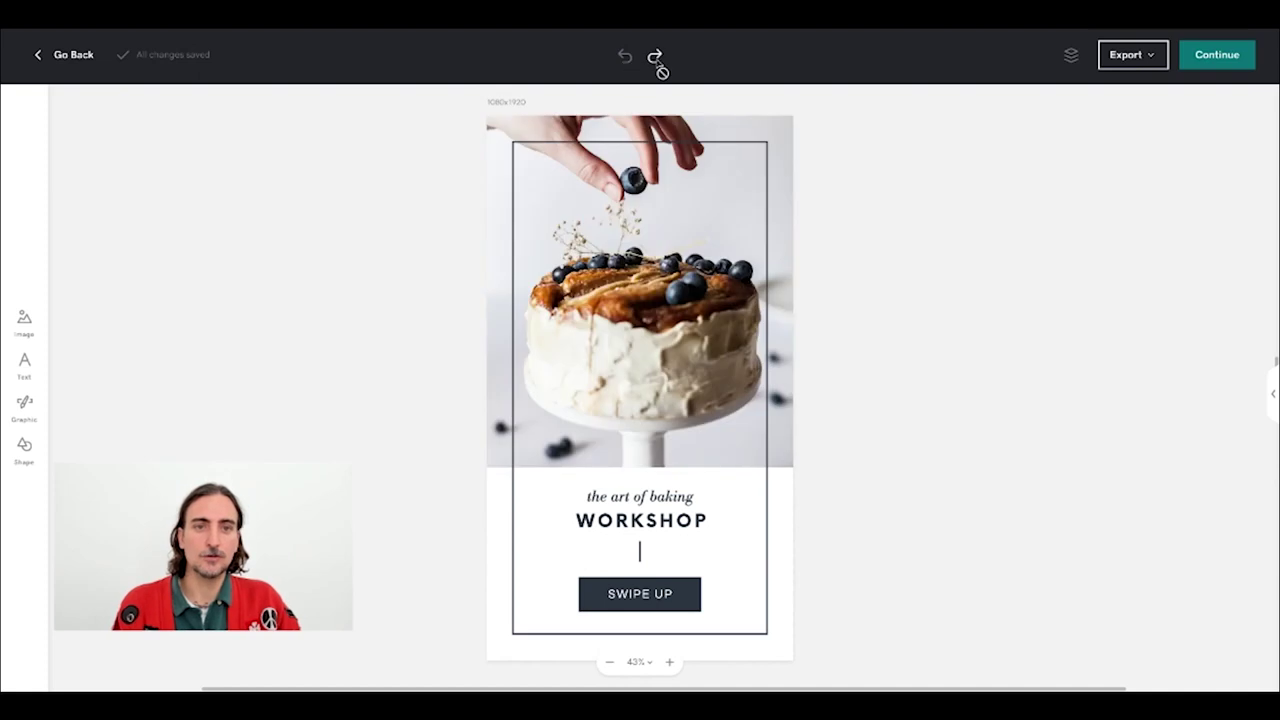
Step: Duplicate the cake photo, drag the copy down-right, then delete the copy
left_click(574, 128)
left_click(580, 113)
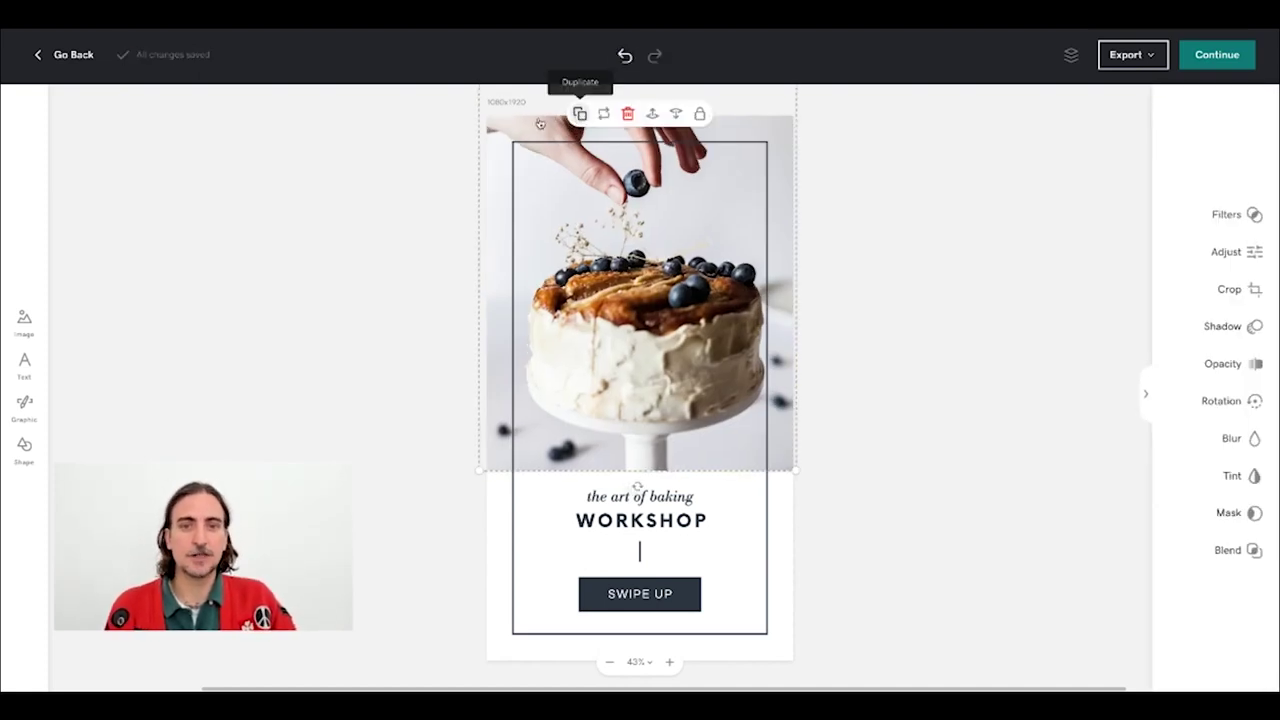
left_click_drag(517, 129, 574, 226)
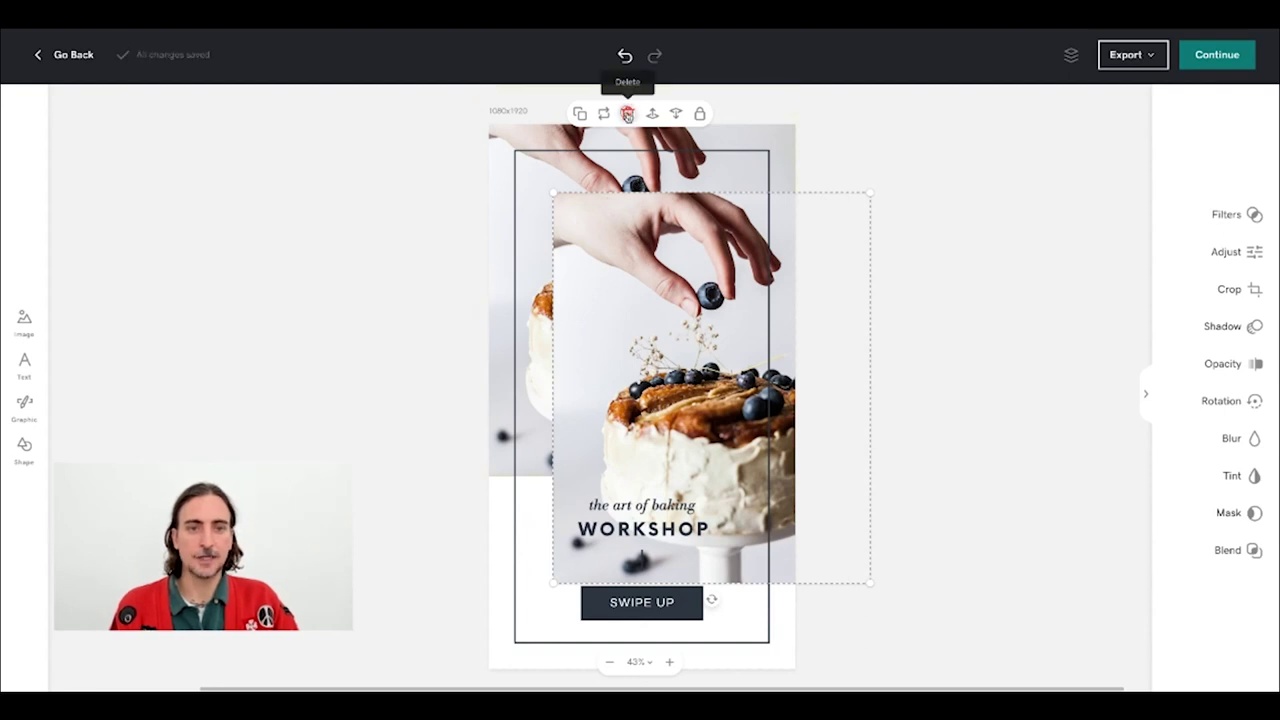
left_click(627, 114)
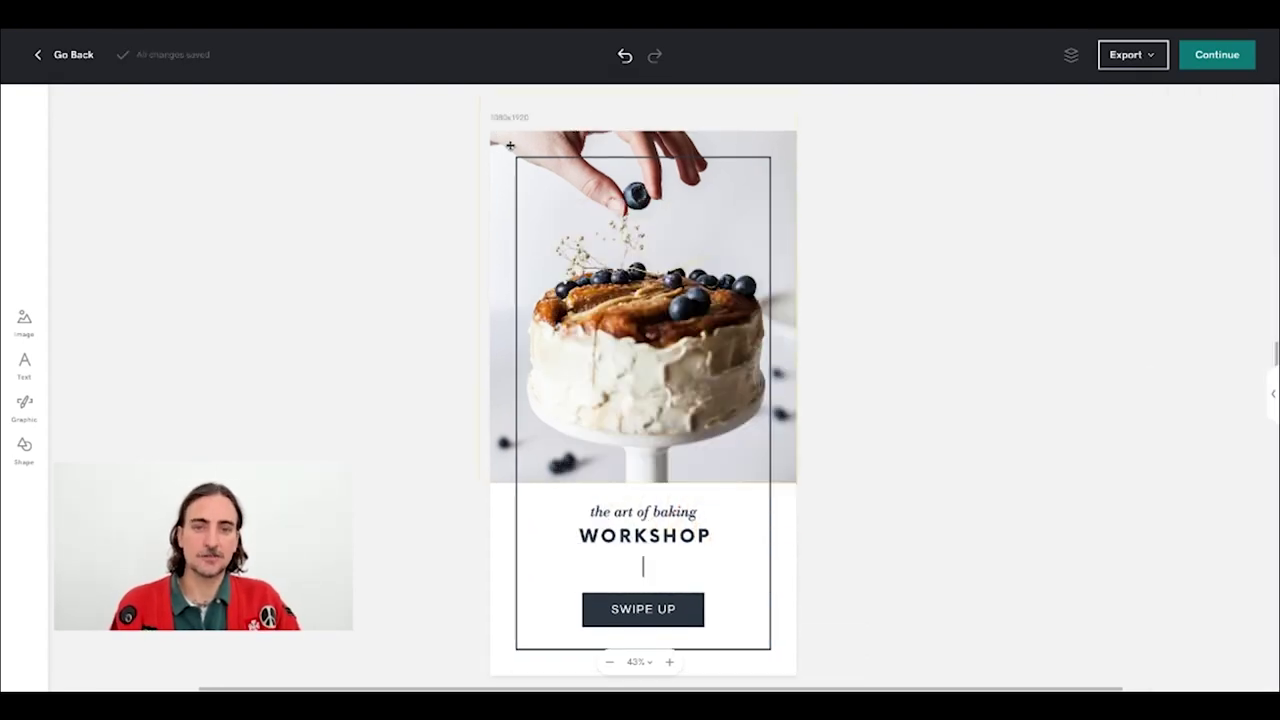
Step: Choose Replace on the cake photo, look through My photos, and close the image dialog unused
left_click(510, 146)
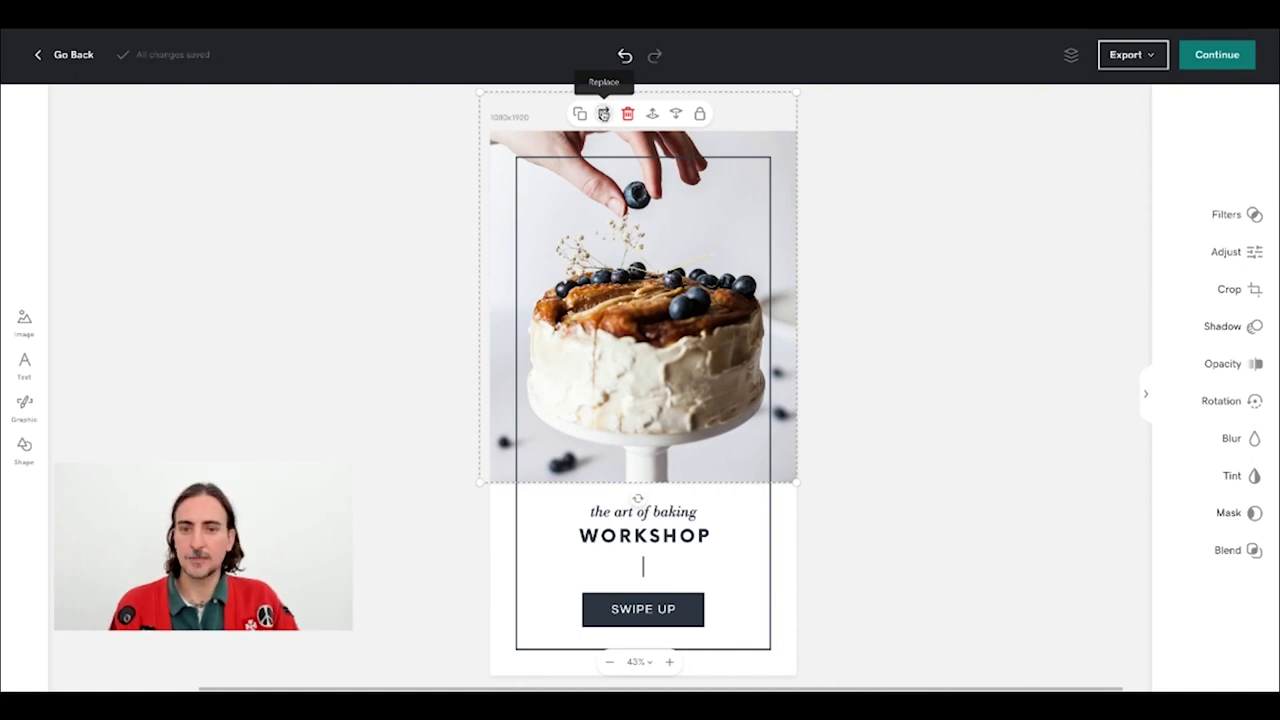
left_click(603, 114)
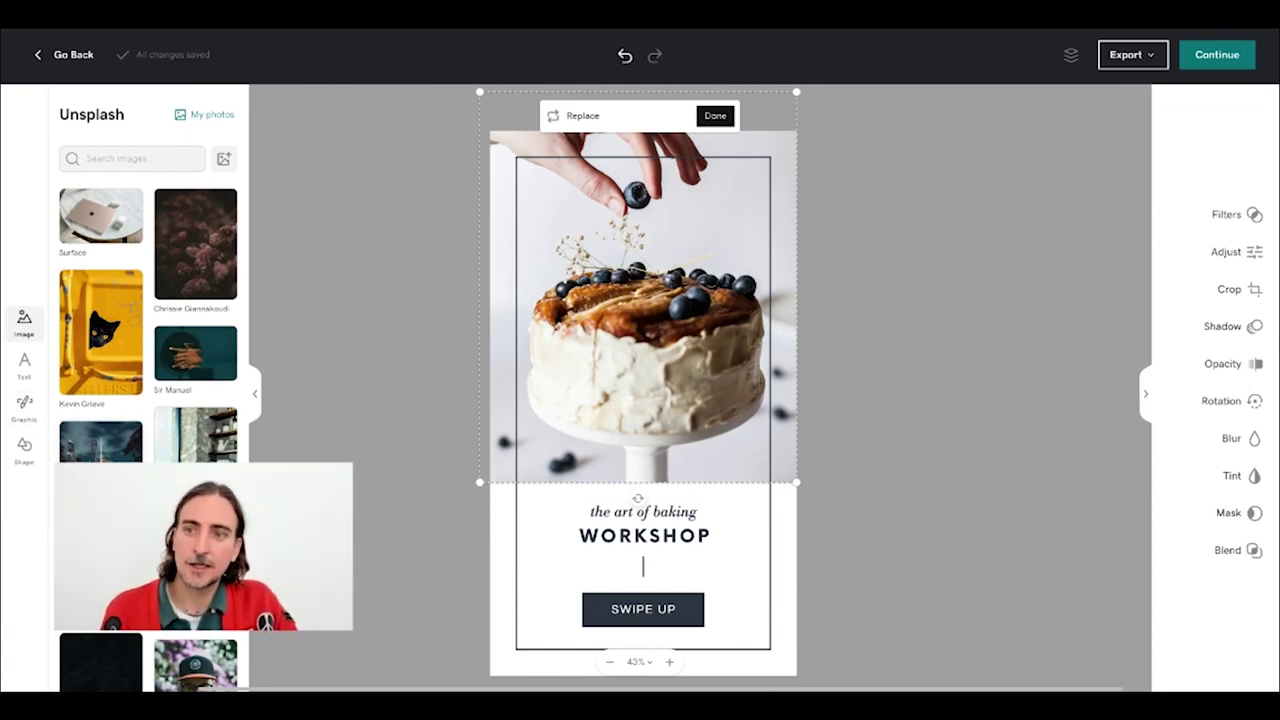
left_click(208, 115)
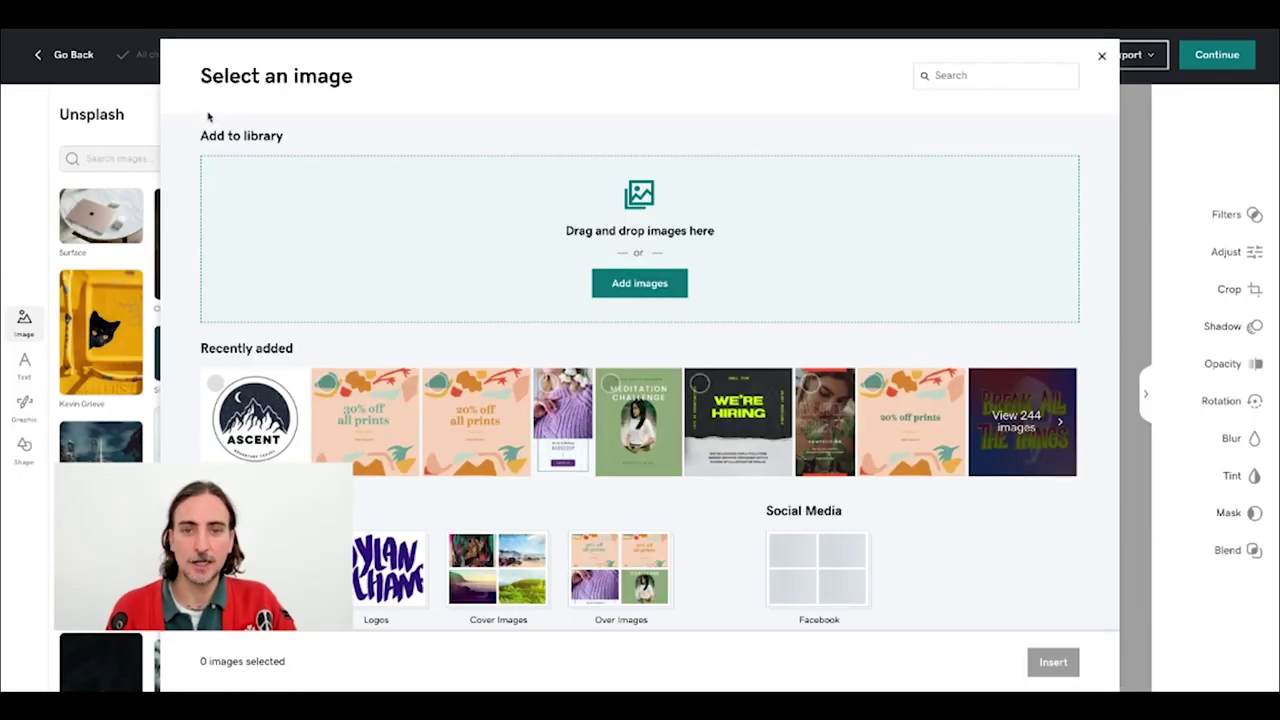
scroll(525, 297, "down", 3)
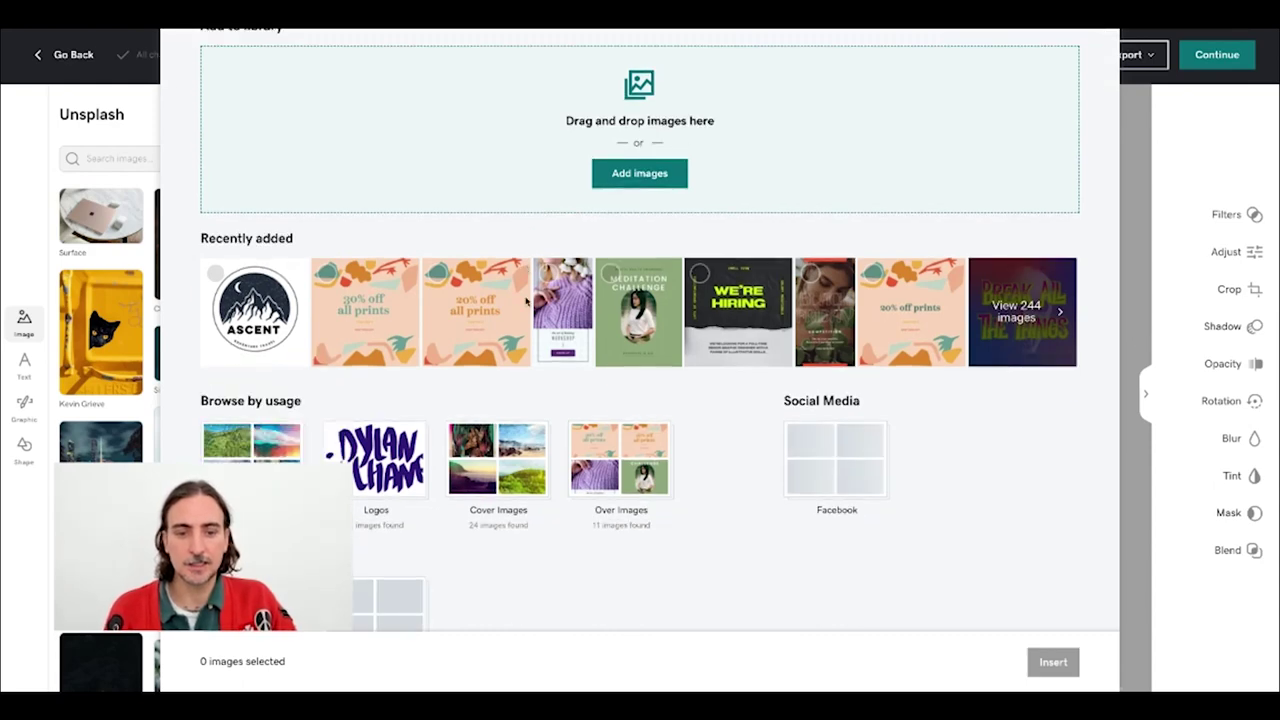
scroll(520, 297, "down", 1)
scroll(512, 297, "up", 3)
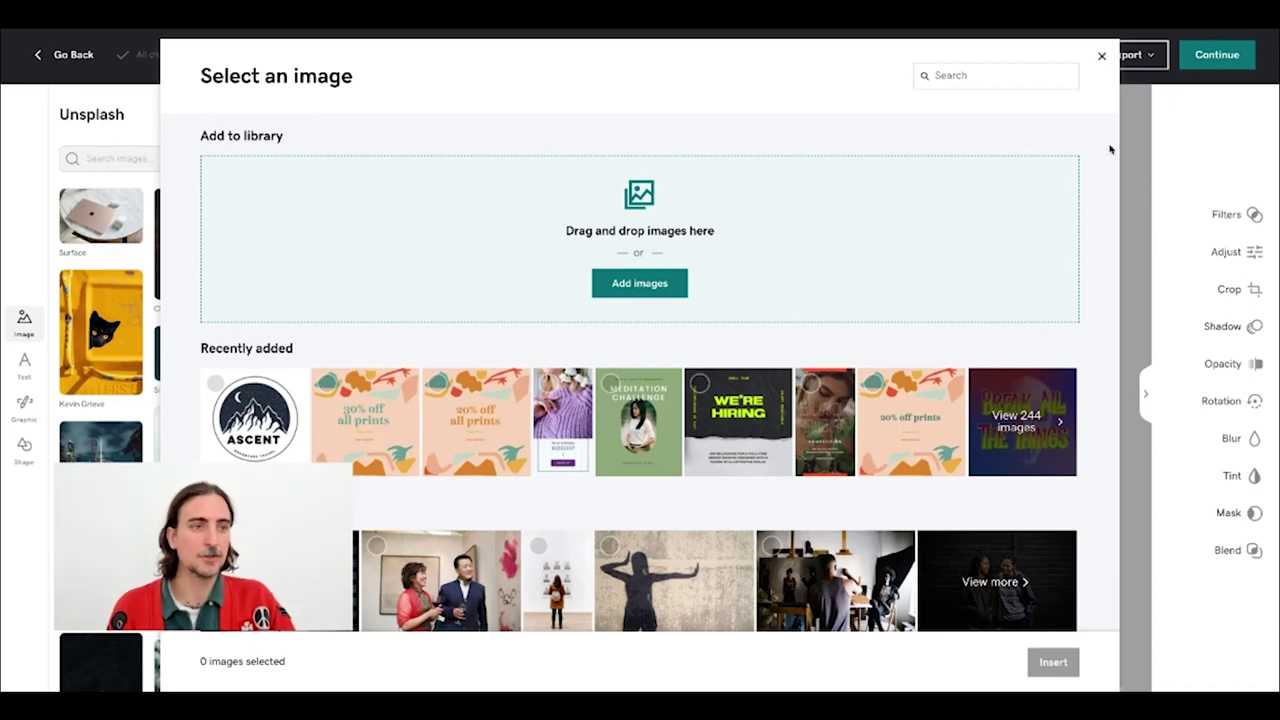
left_click(1100, 56)
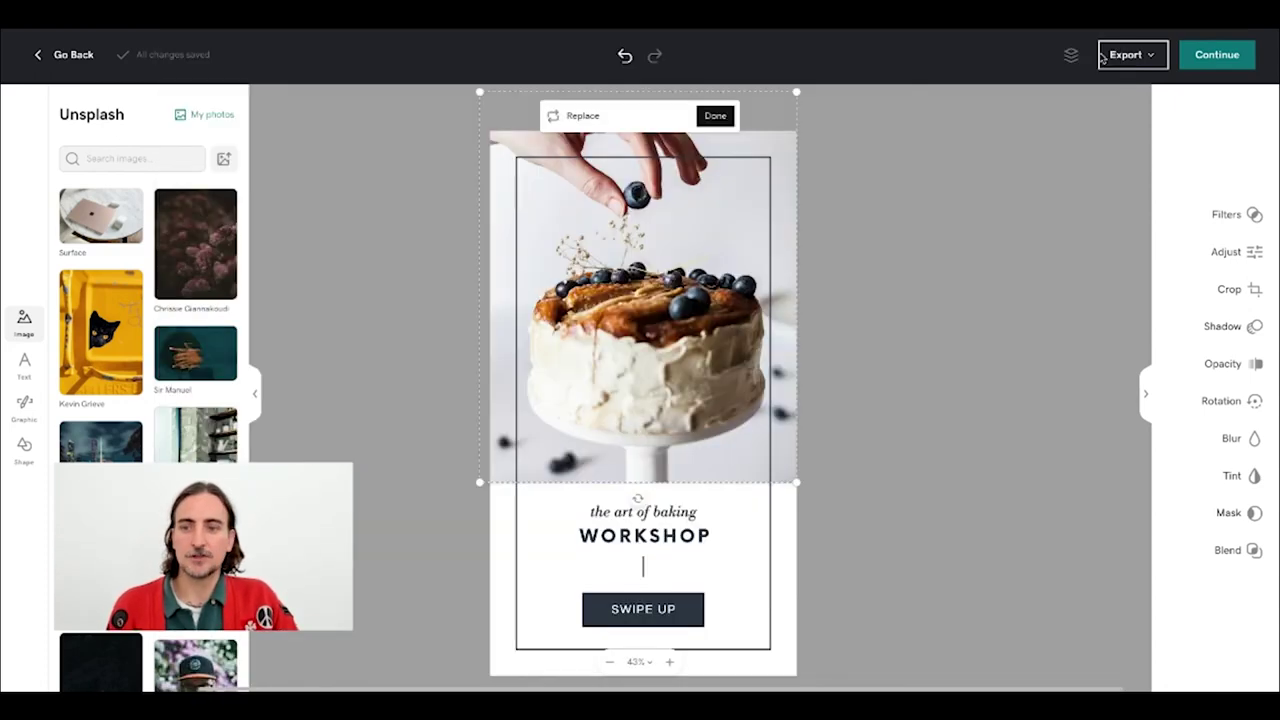
Step: Search Unsplash for 'pizza' and replace the cake photo with the sliced pizza photo
left_click(135, 161)
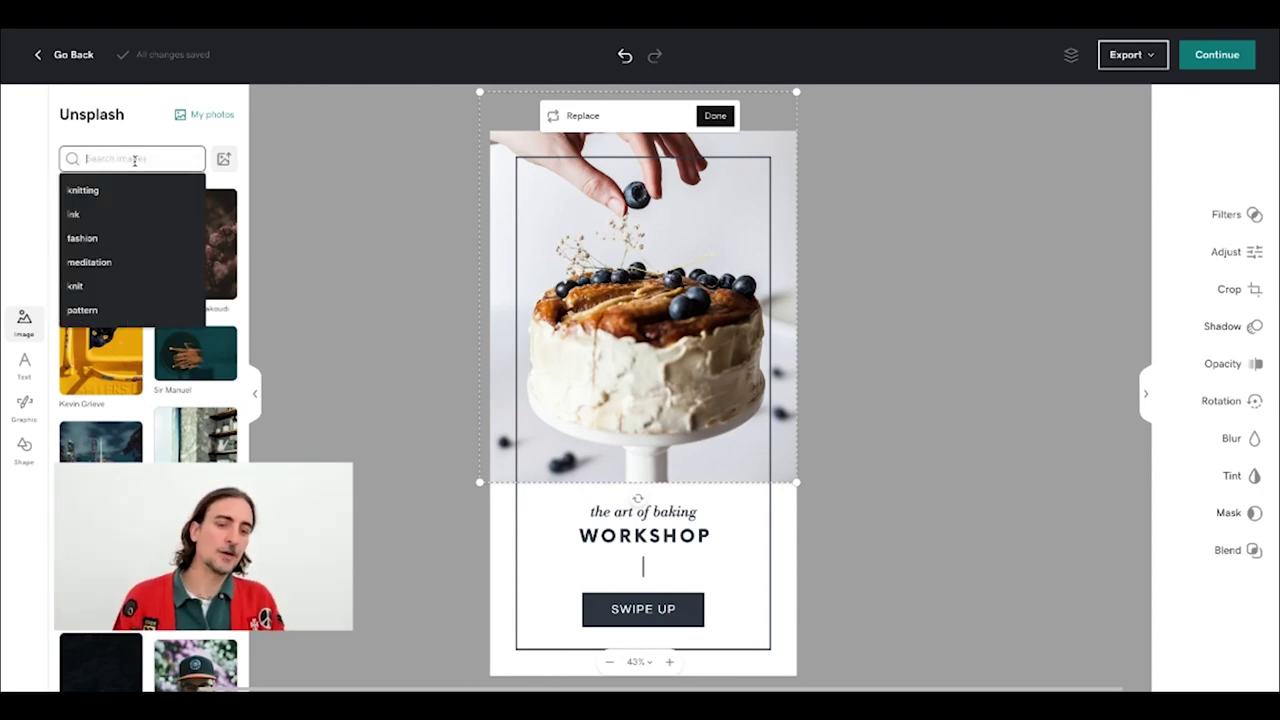
type("pizz")
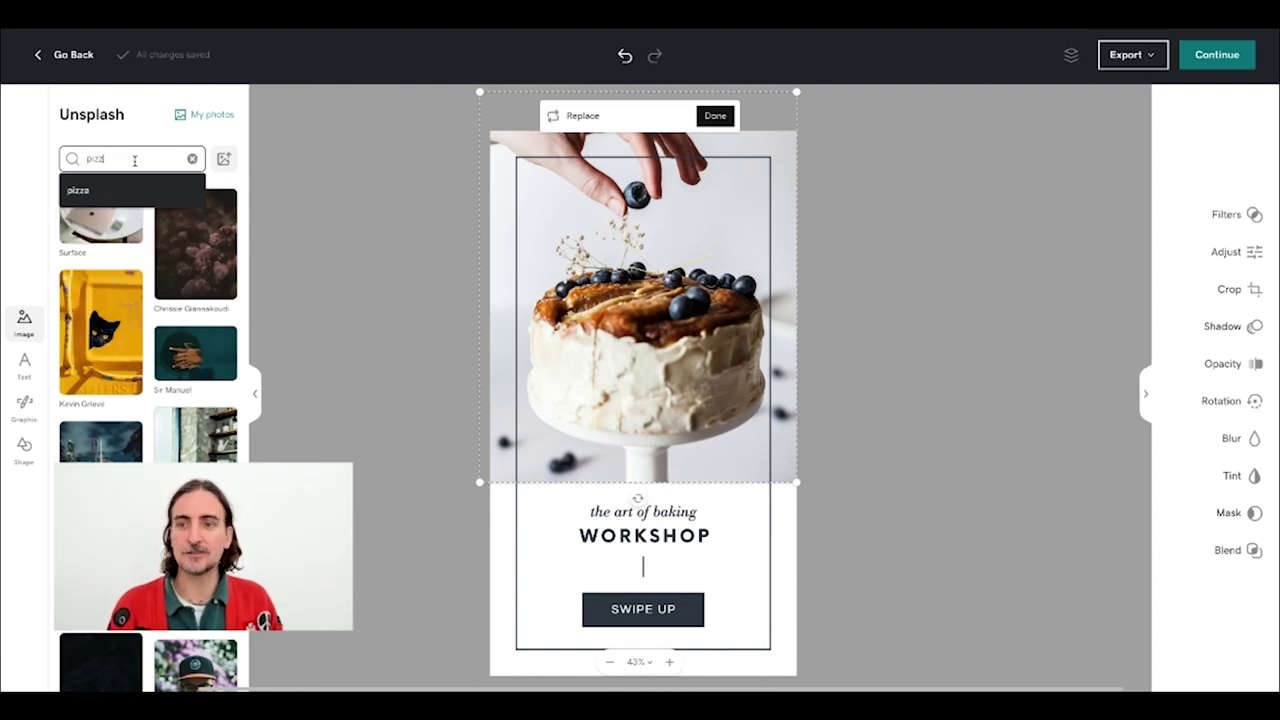
type("a")
key("Return")
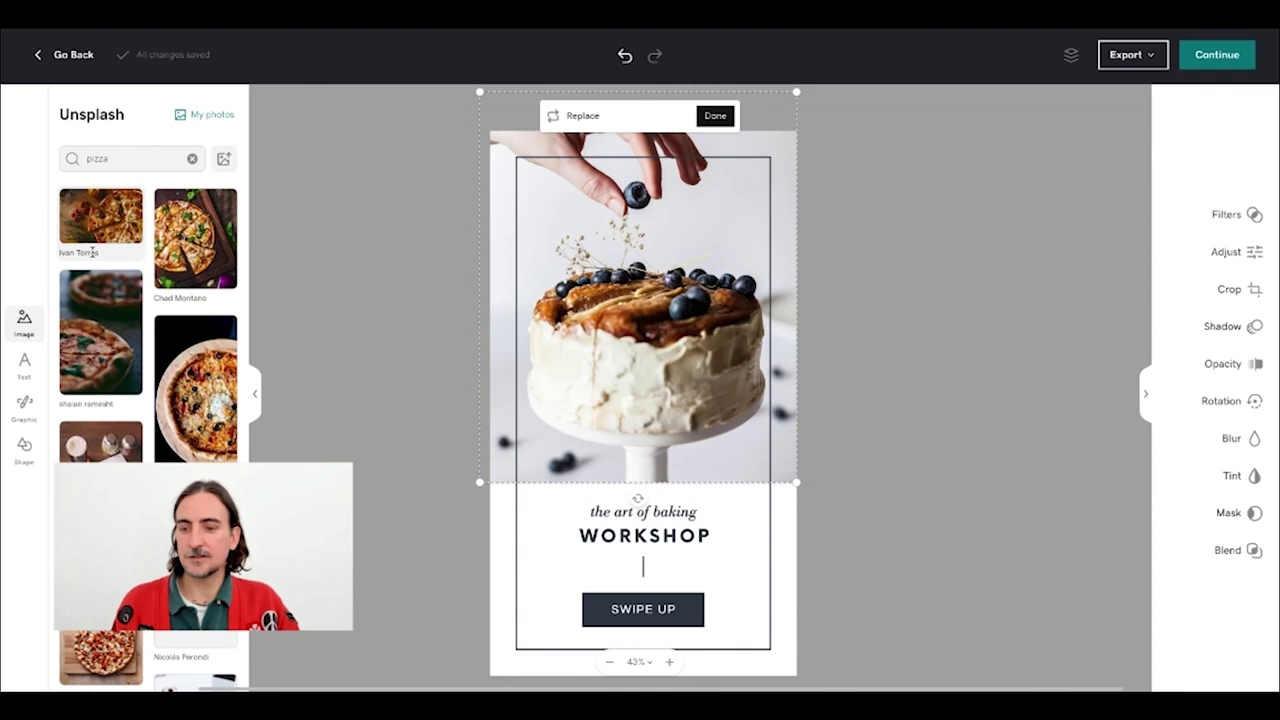
scroll(174, 336, "down", 2)
scroll(174, 337, "down", 8)
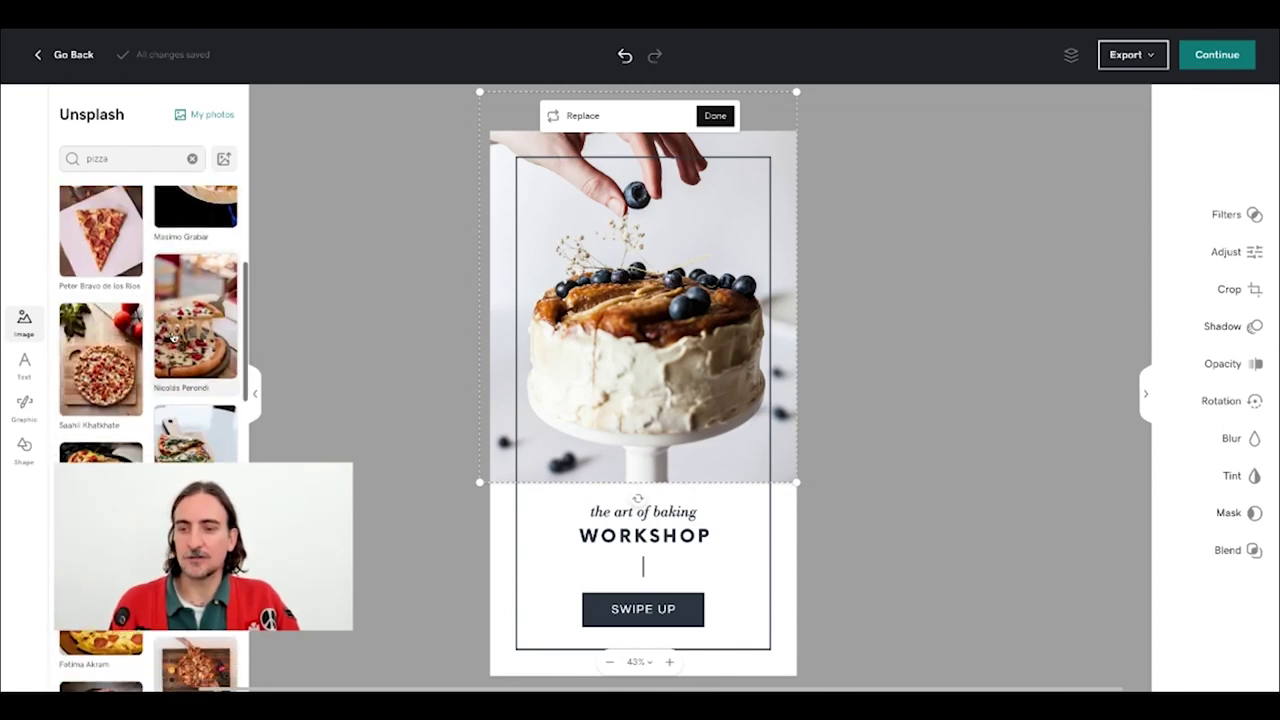
scroll(174, 336, "down", 8)
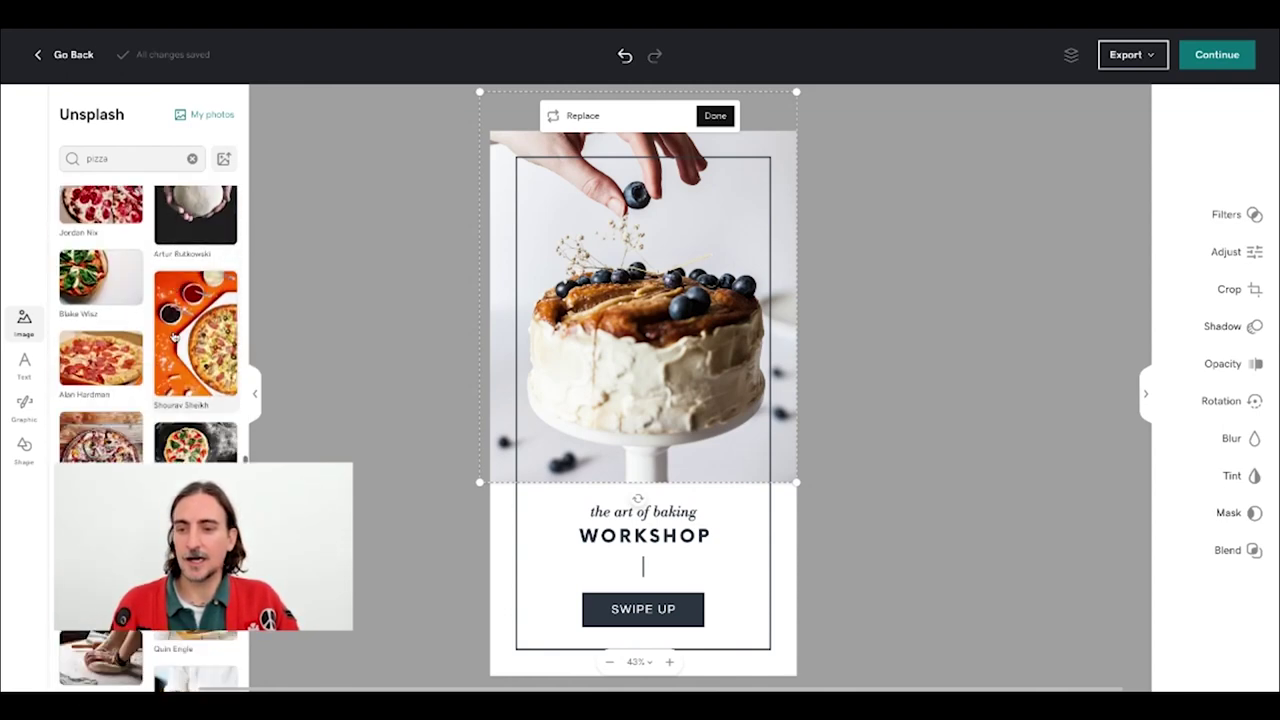
scroll(174, 336, "down", 8)
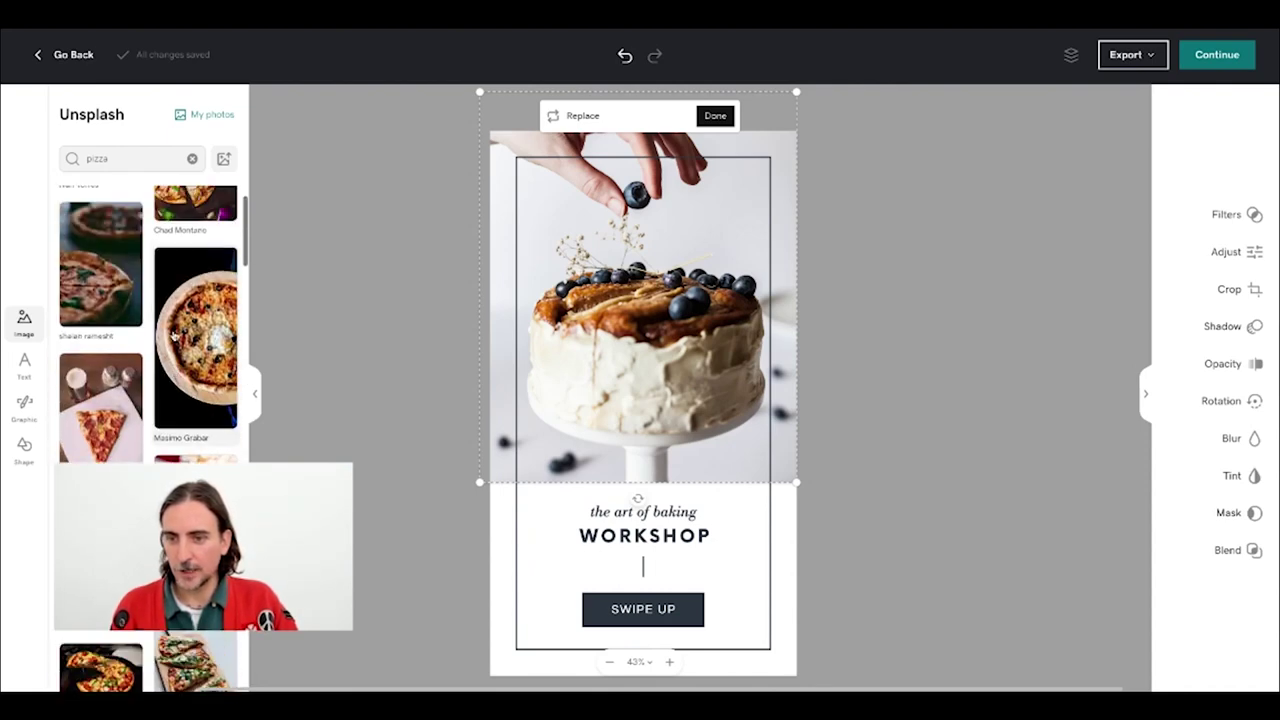
scroll(174, 337, "up", 1)
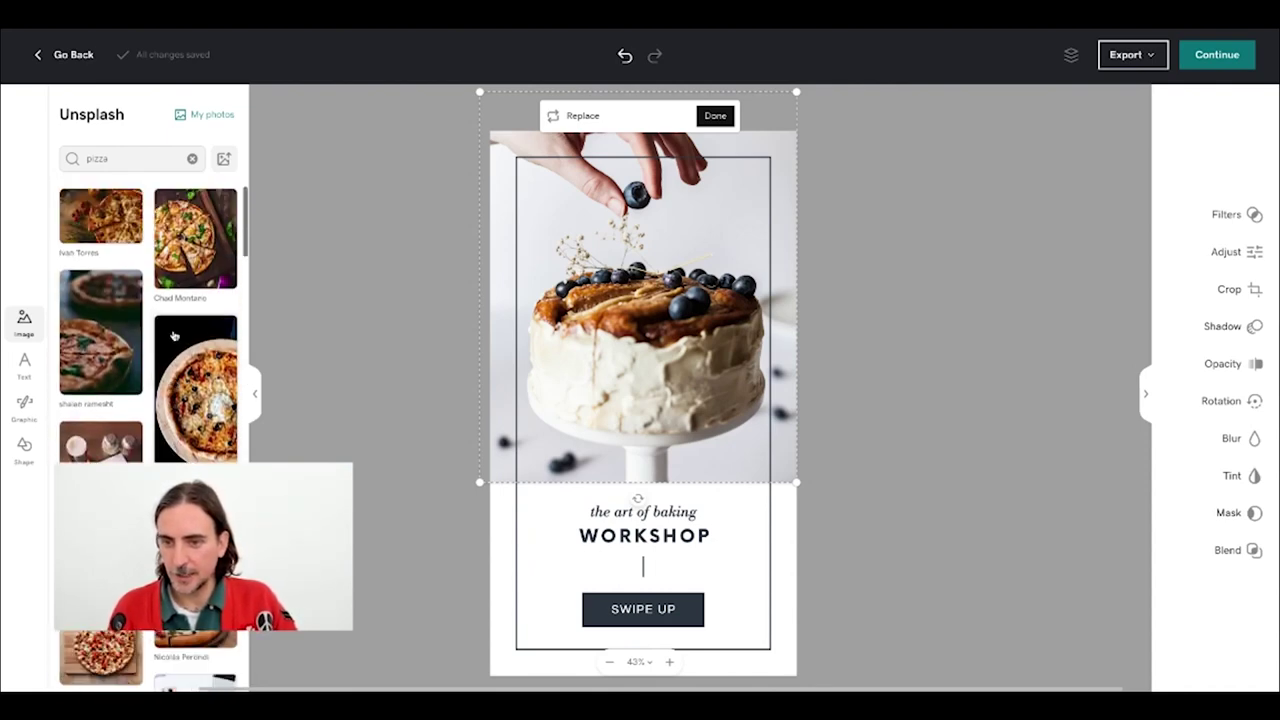
left_click(193, 243)
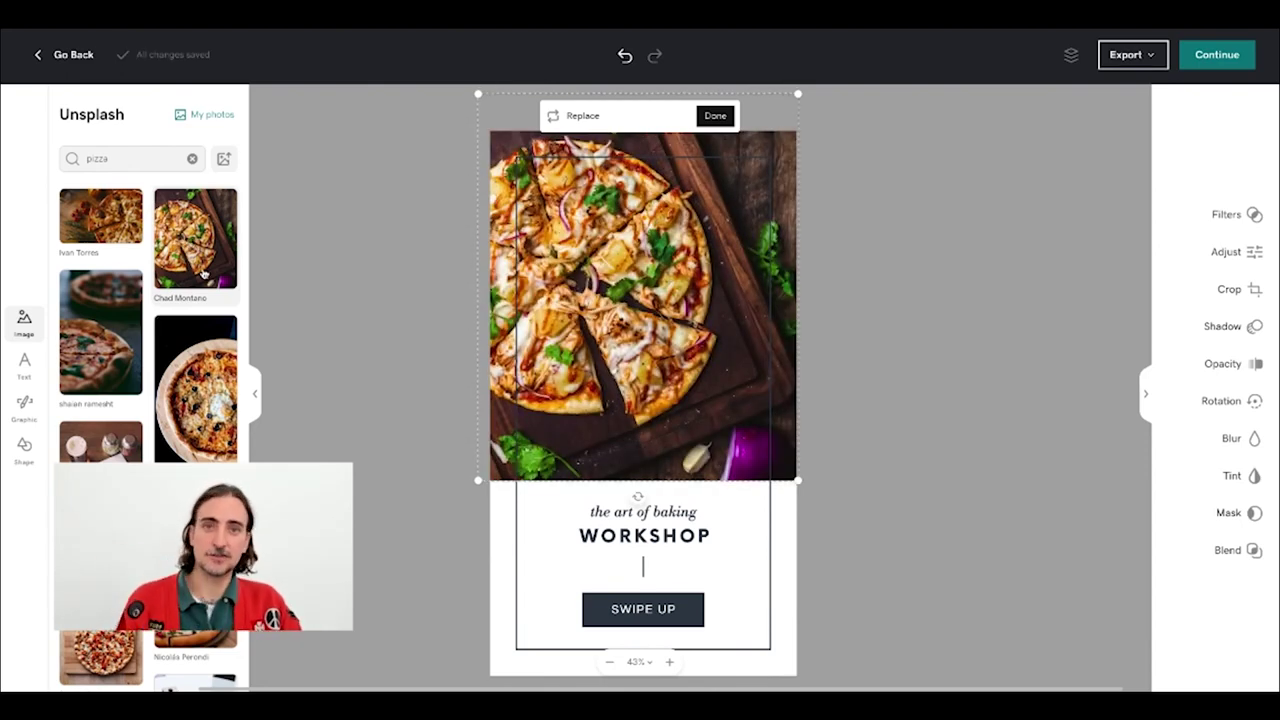
left_click(714, 116)
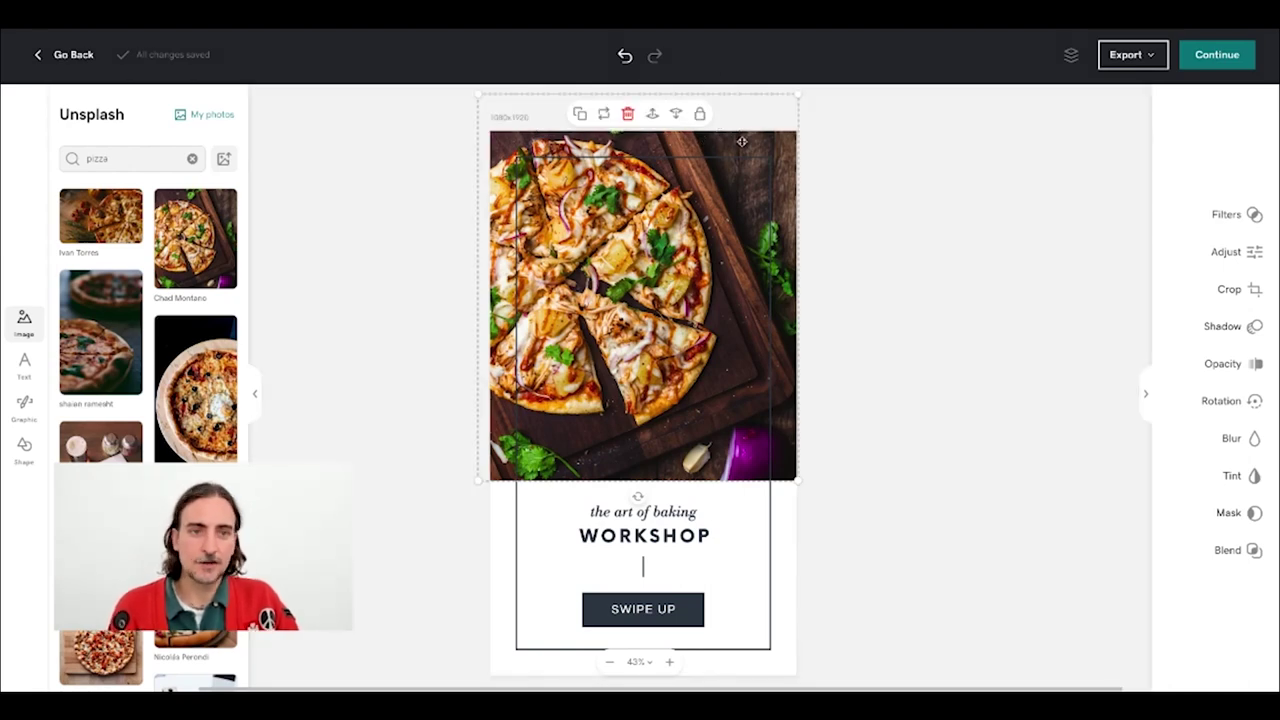
Step: Reposition the pizza photo within the top image frame
mouse_move(744, 142)
left_mouse_down()
mouse_move(766, 166)
mouse_move(761, 138)
mouse_move(750, 142)
left_mouse_up()
left_click_drag(742, 236, 740, 230)
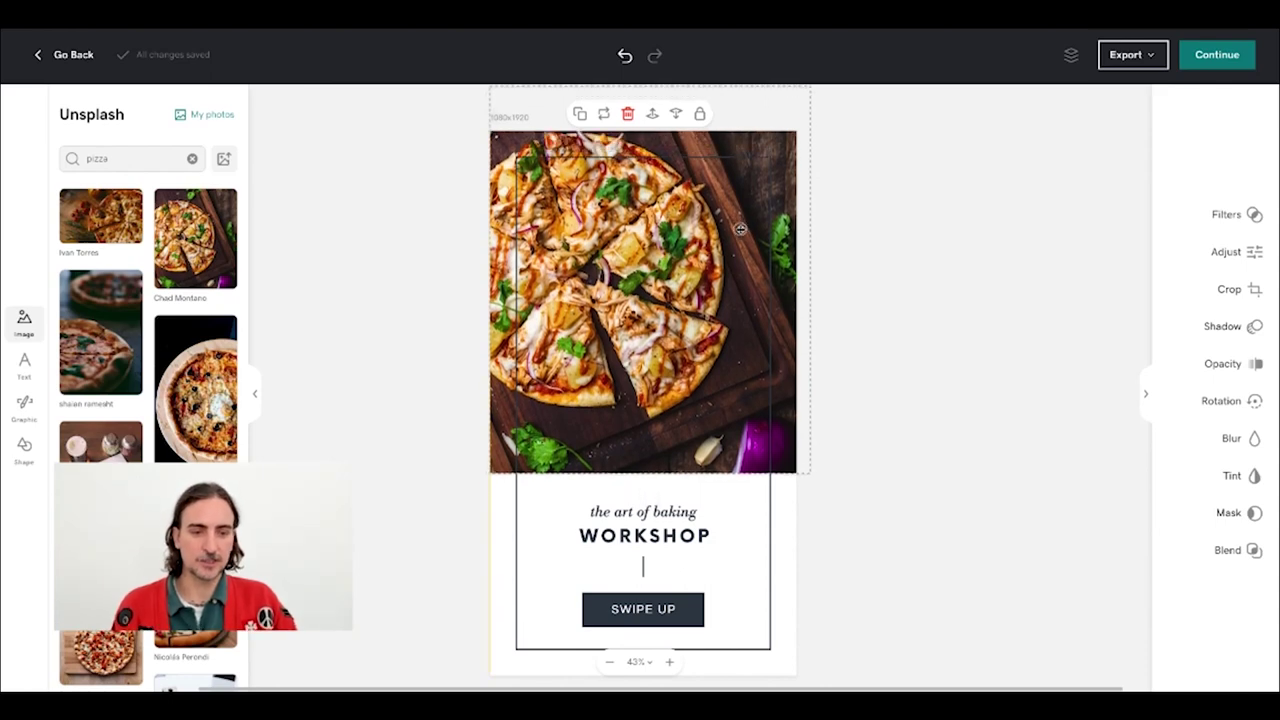
left_click(858, 369)
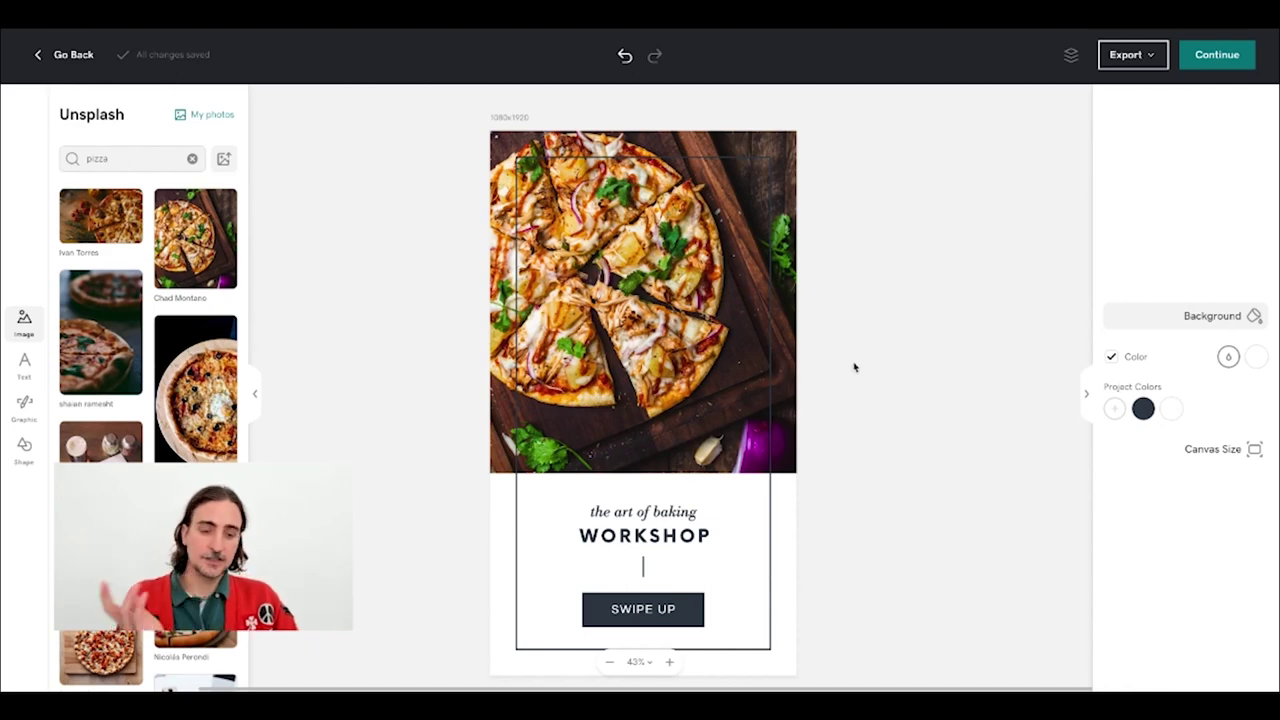
Step: Replace 'the art of baking' with 'Authentic Italian Pizza' and widen its box to one line
left_click(638, 513)
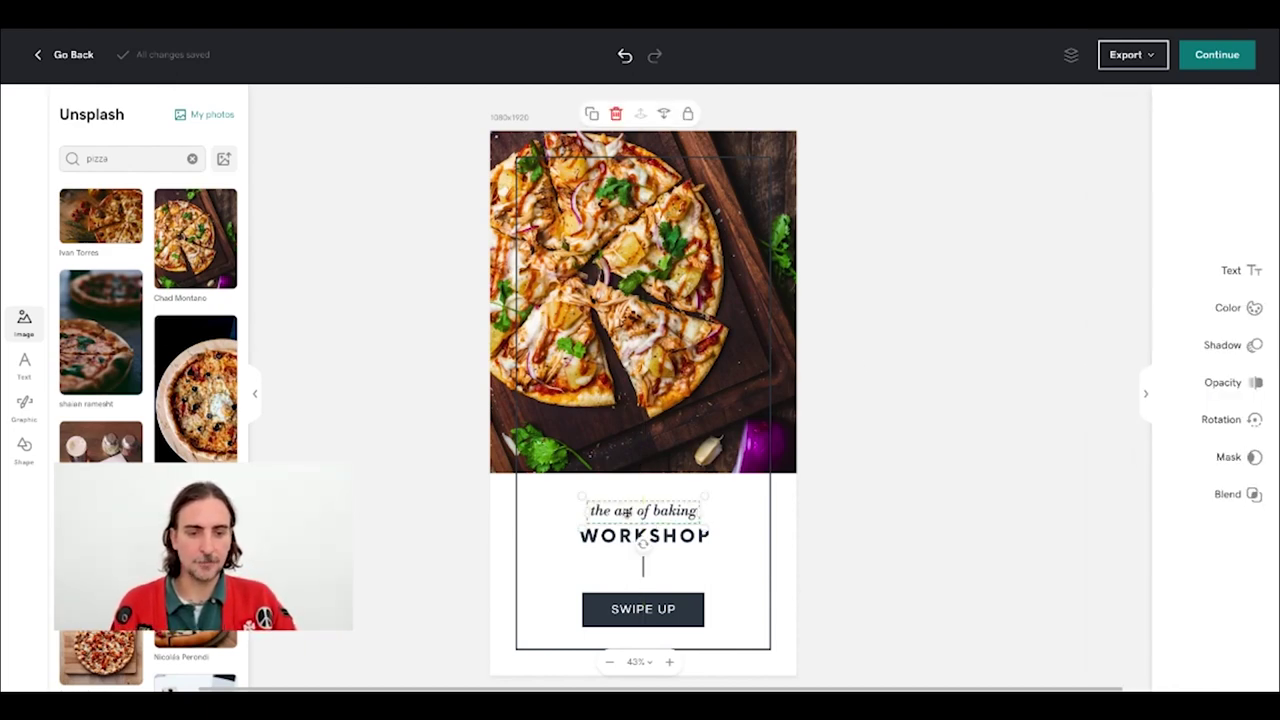
left_click(599, 511)
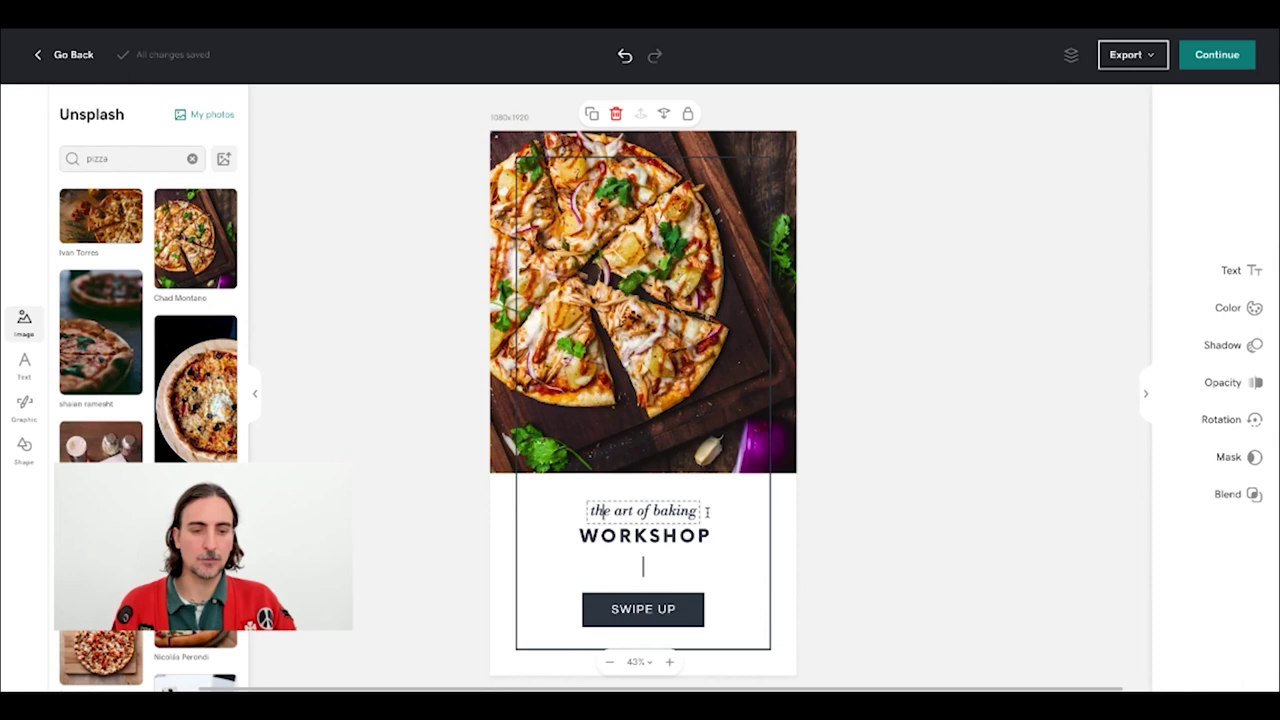
left_click_drag(697, 511, 584, 514)
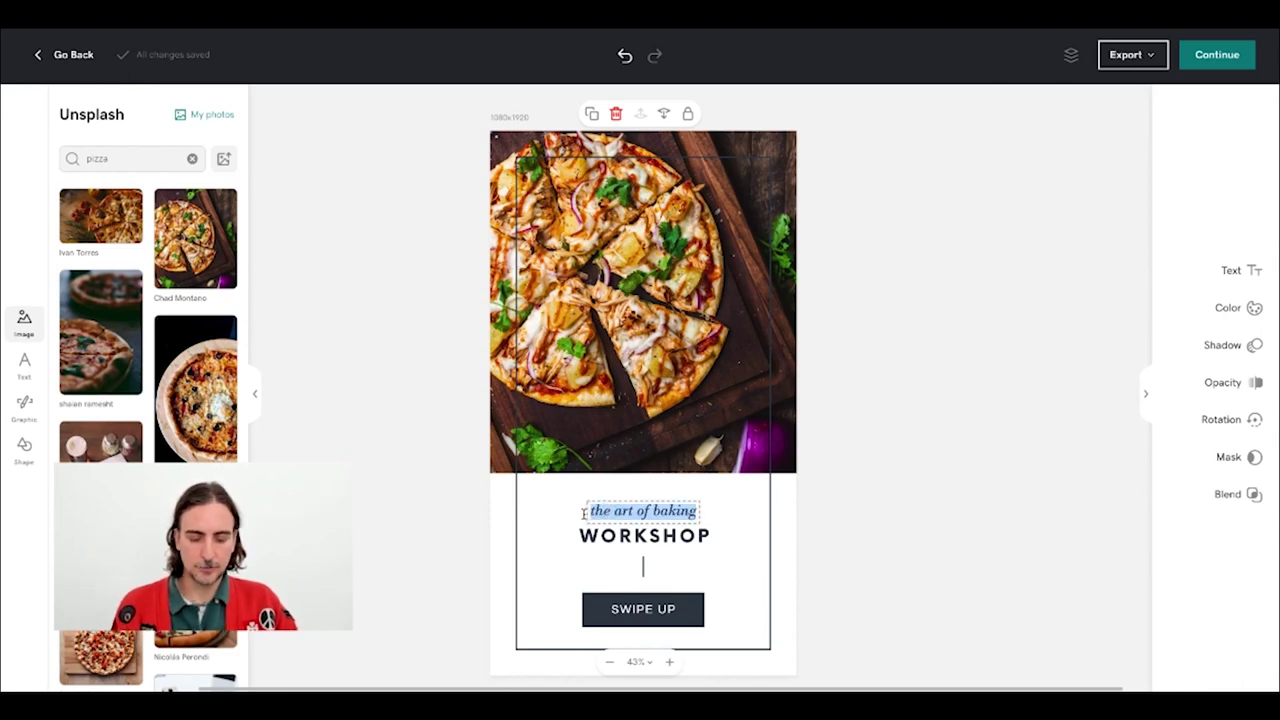
type("Authentic Italian Pizza")
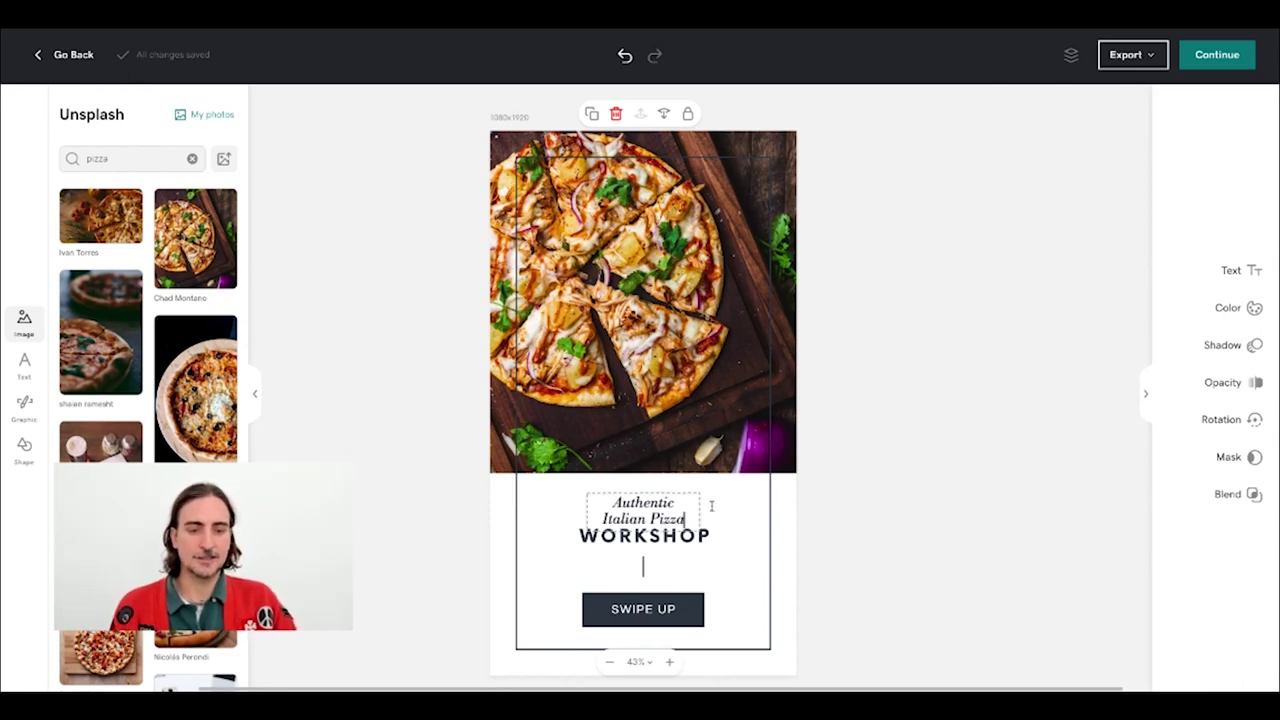
key("Escape")
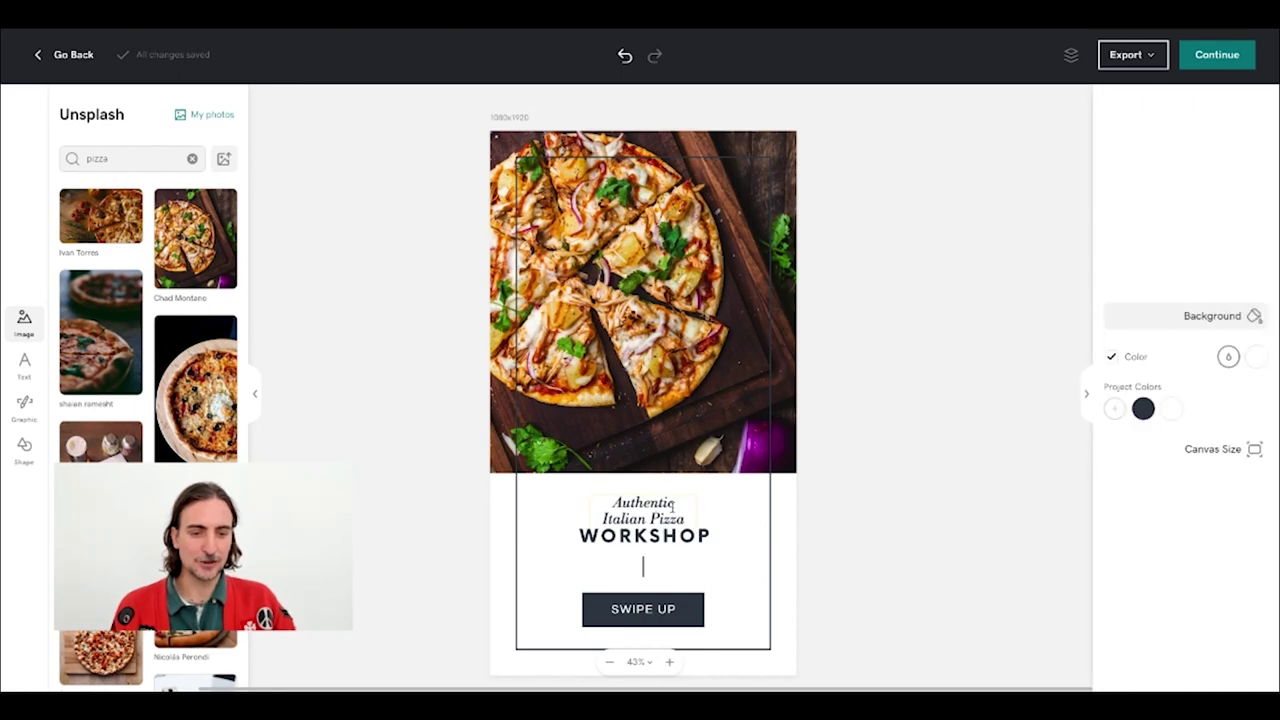
left_click(671, 507)
left_click_drag(699, 509, 739, 510)
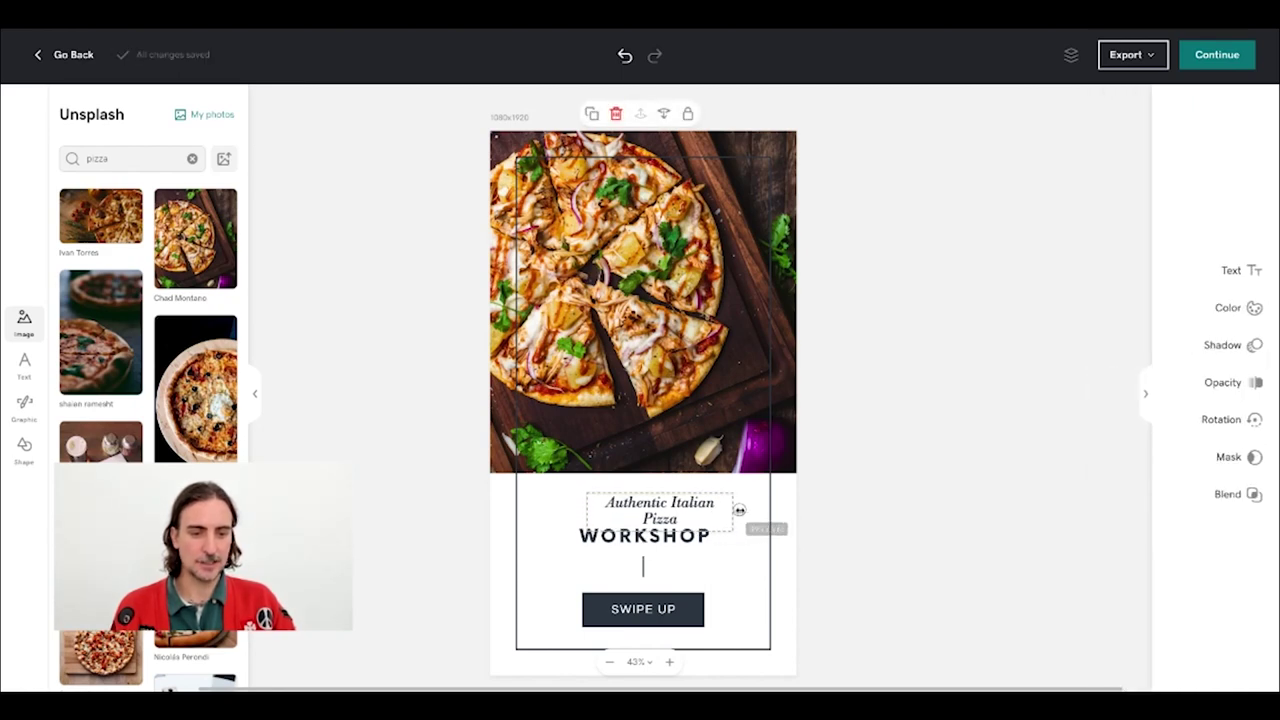
left_click_drag(586, 514, 623, 504)
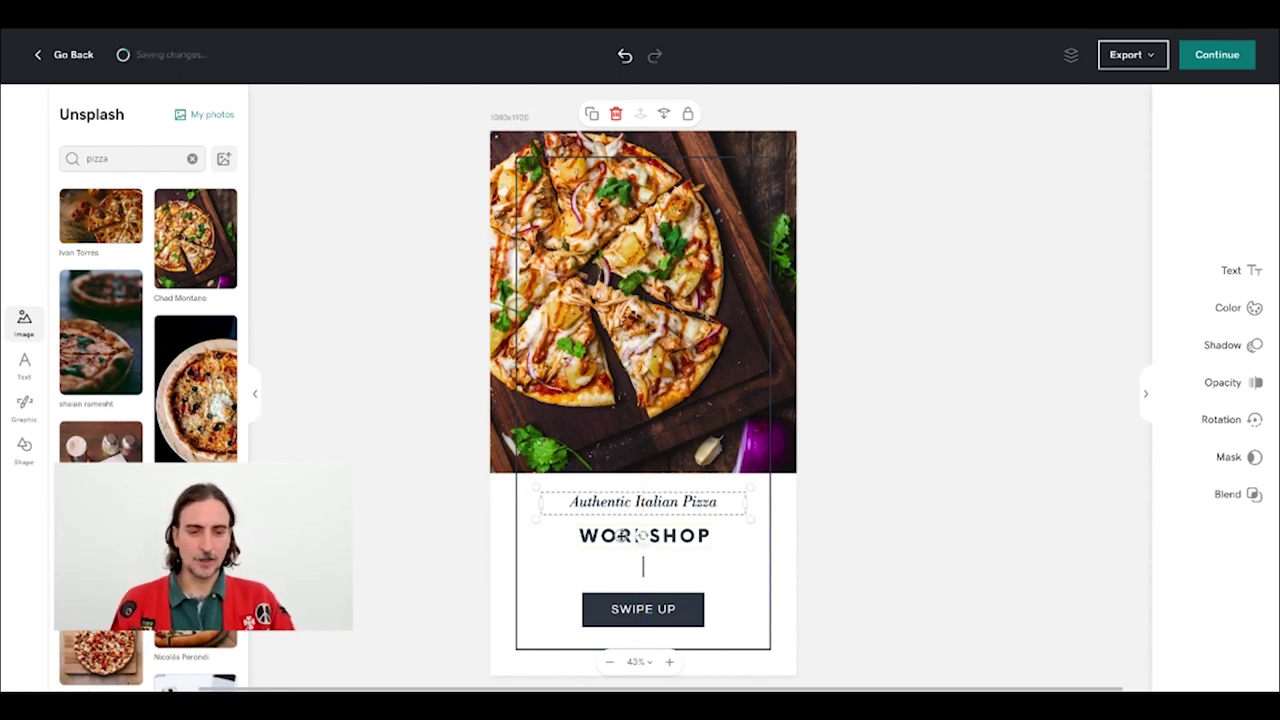
Step: Select the WORKSHOP word in the heading for editing
left_click(620, 536)
left_click(620, 536)
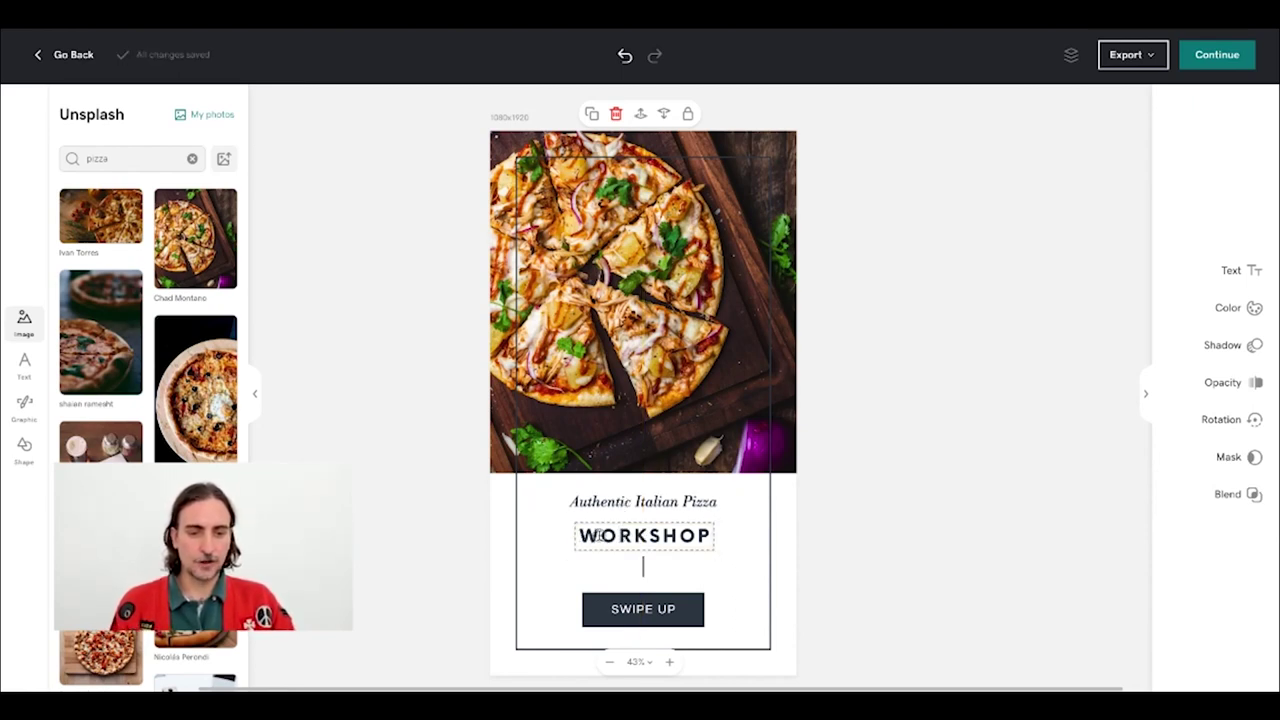
left_click_drag(578, 536, 708, 537)
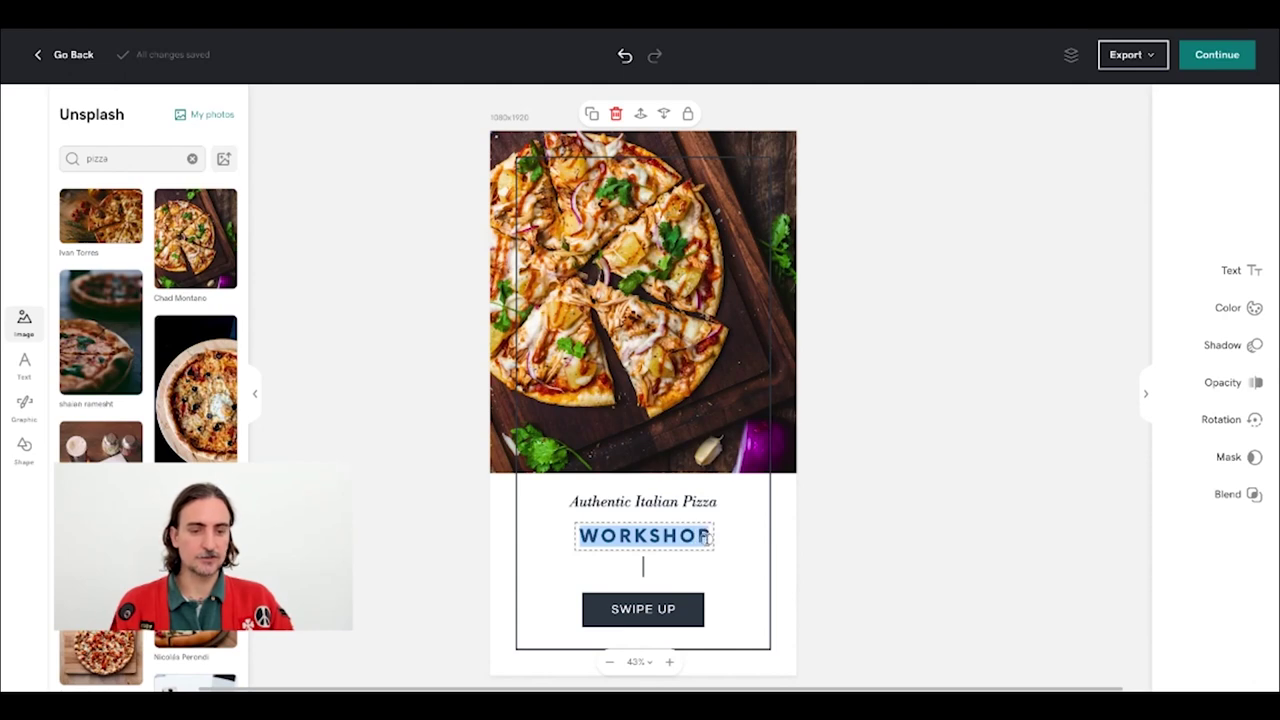
Step: Show WORKSHOP's text settings, browse the font list and Font Library, then close the library
left_click(1231, 273)
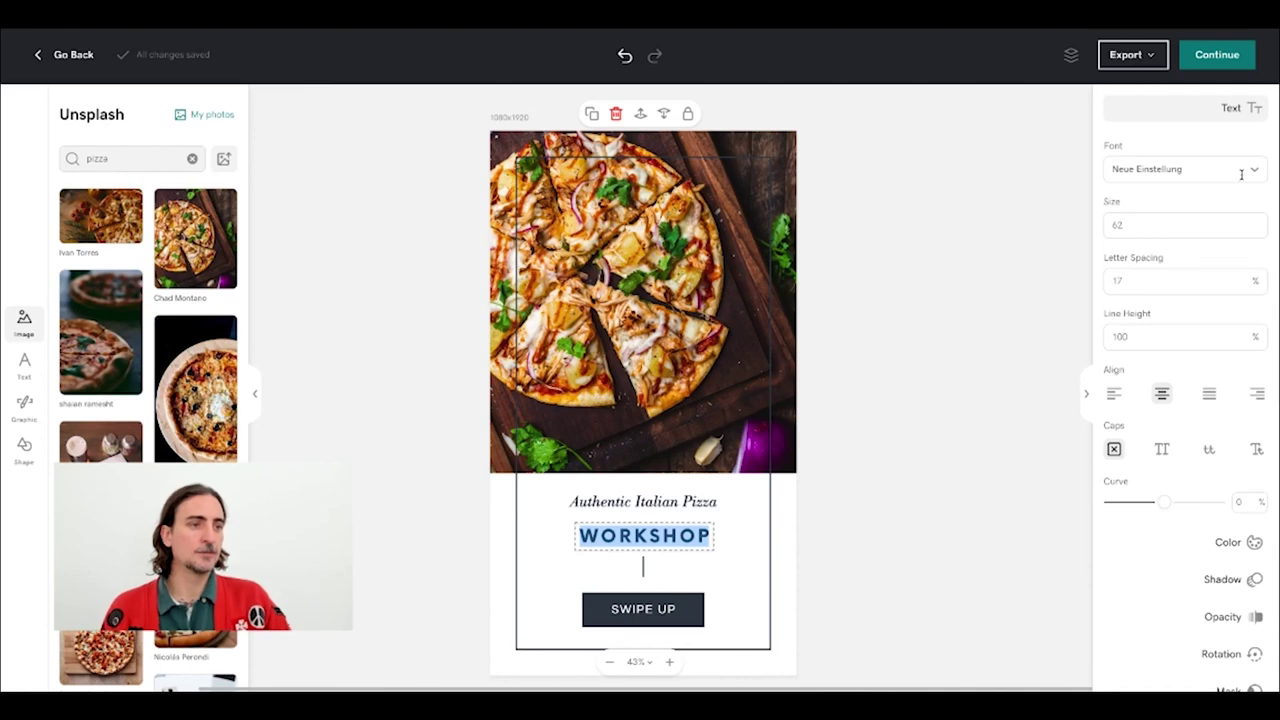
left_click(1245, 171)
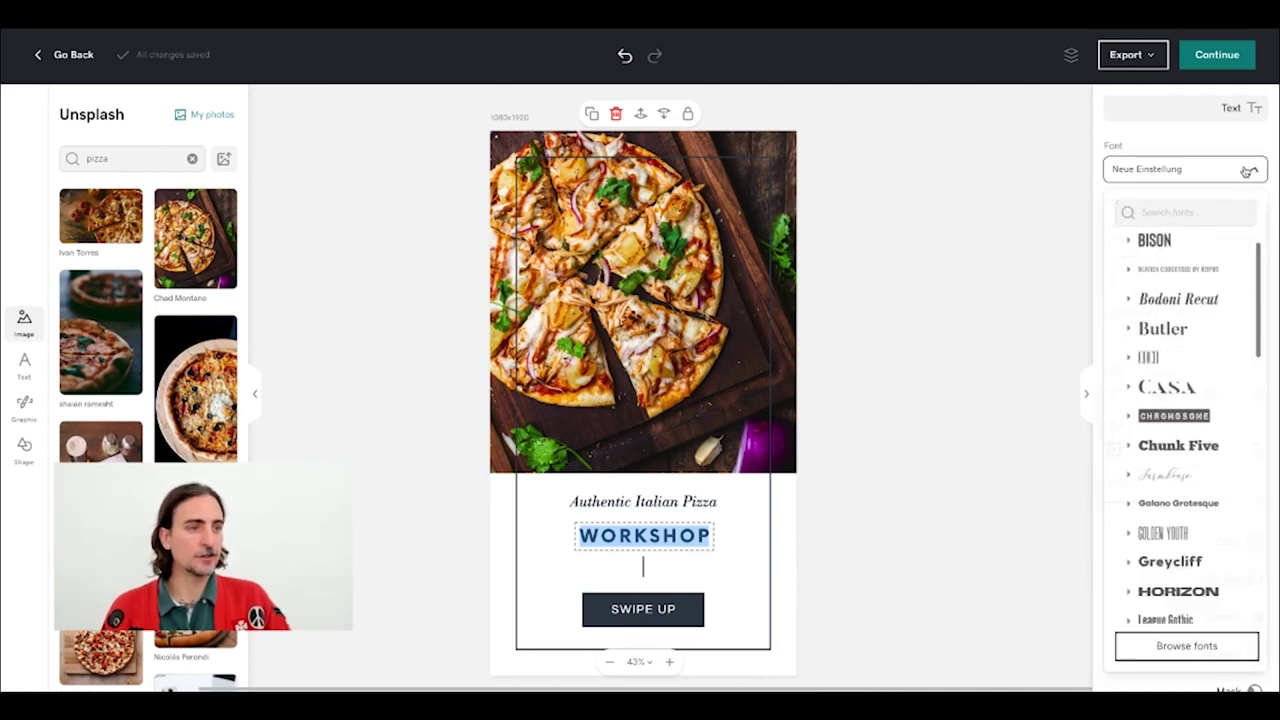
scroll(1197, 330, "down", 1)
scroll(1197, 333, "down", 5)
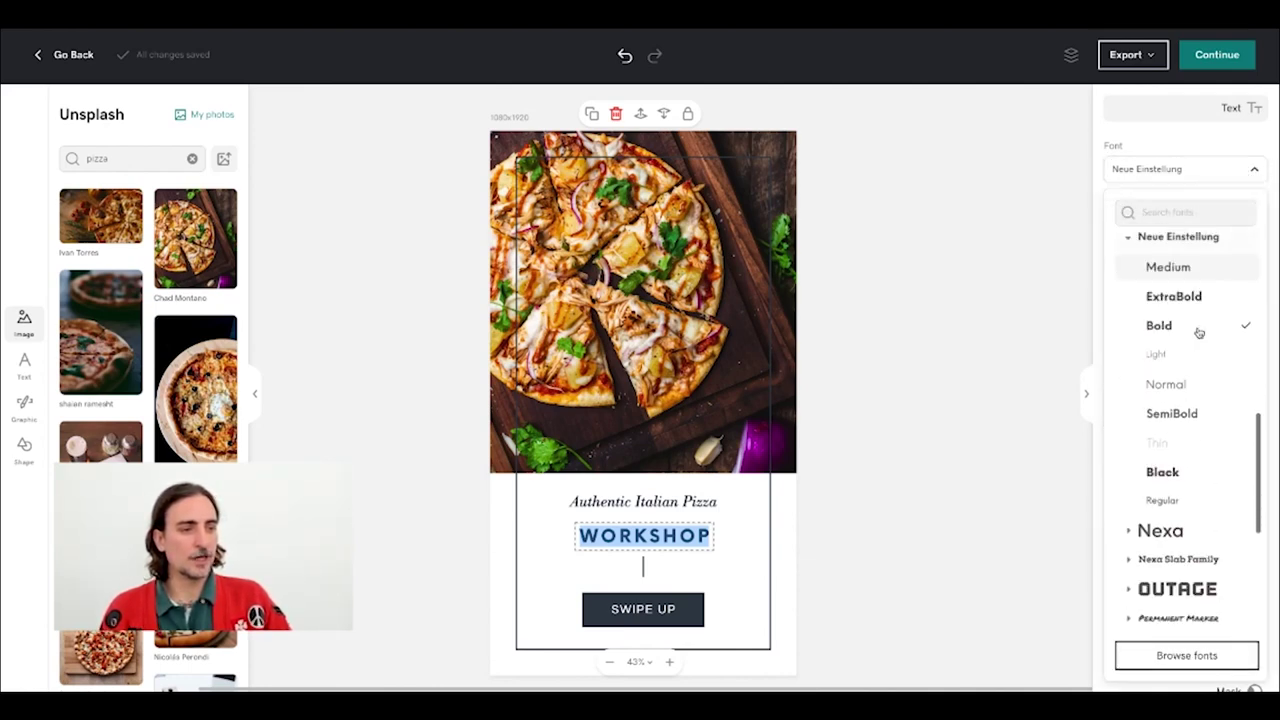
scroll(1199, 331, "down", 1)
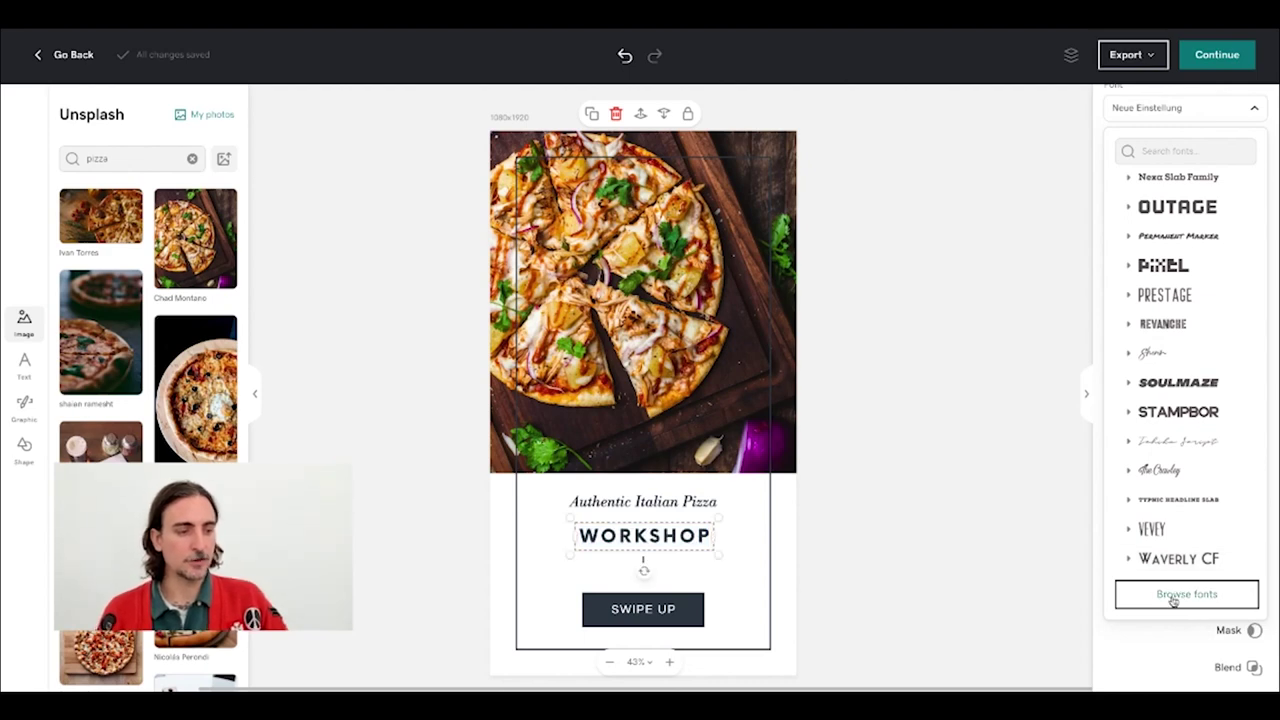
left_click(1173, 596)
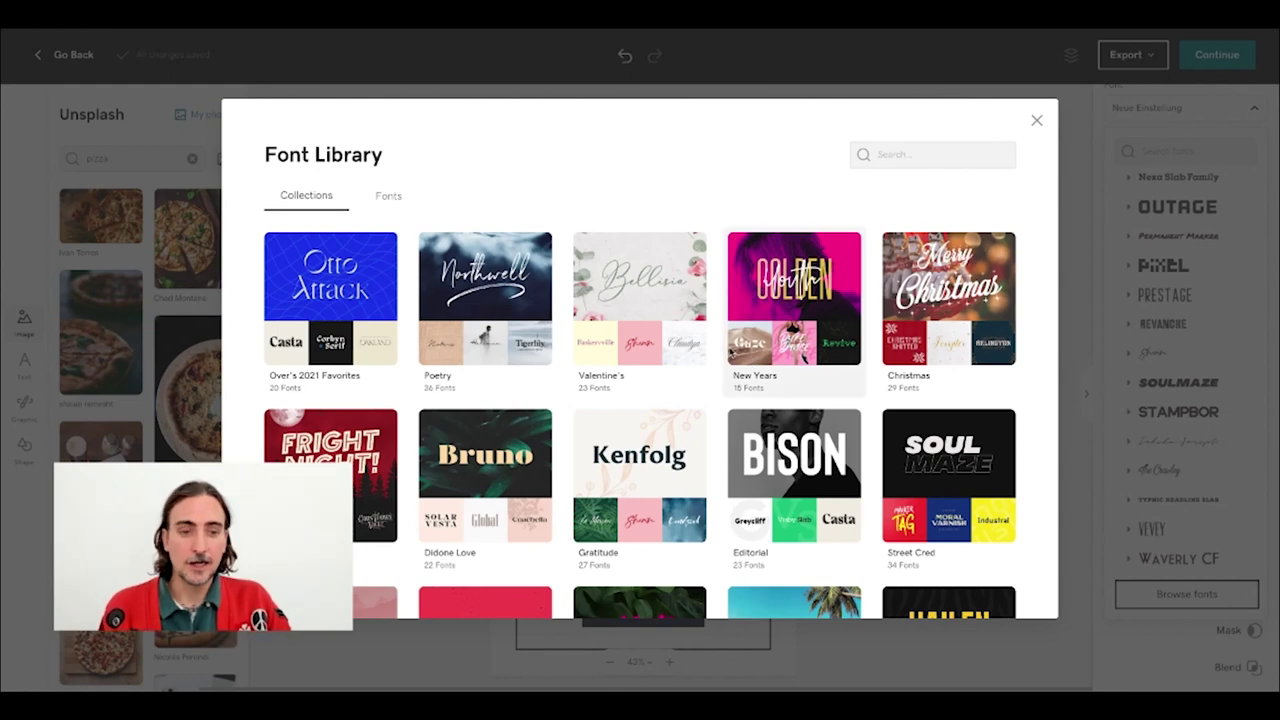
scroll(731, 352, "down", 3)
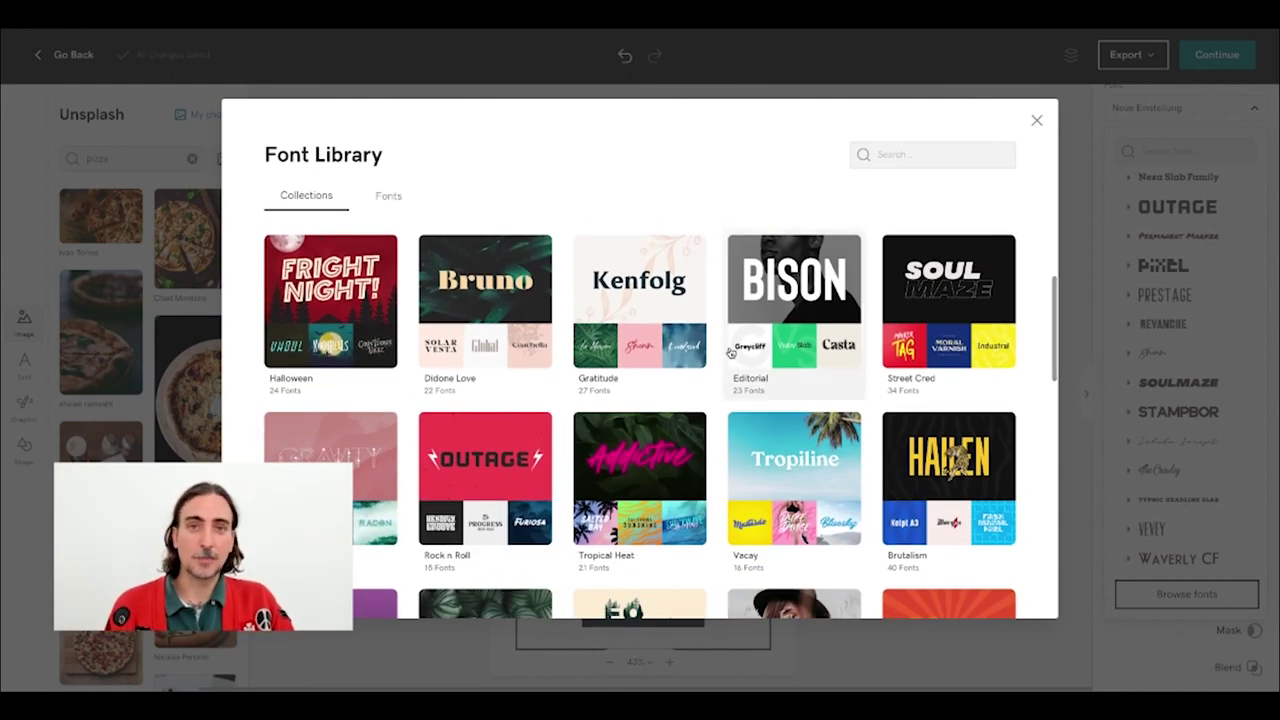
scroll(731, 352, "up", 3)
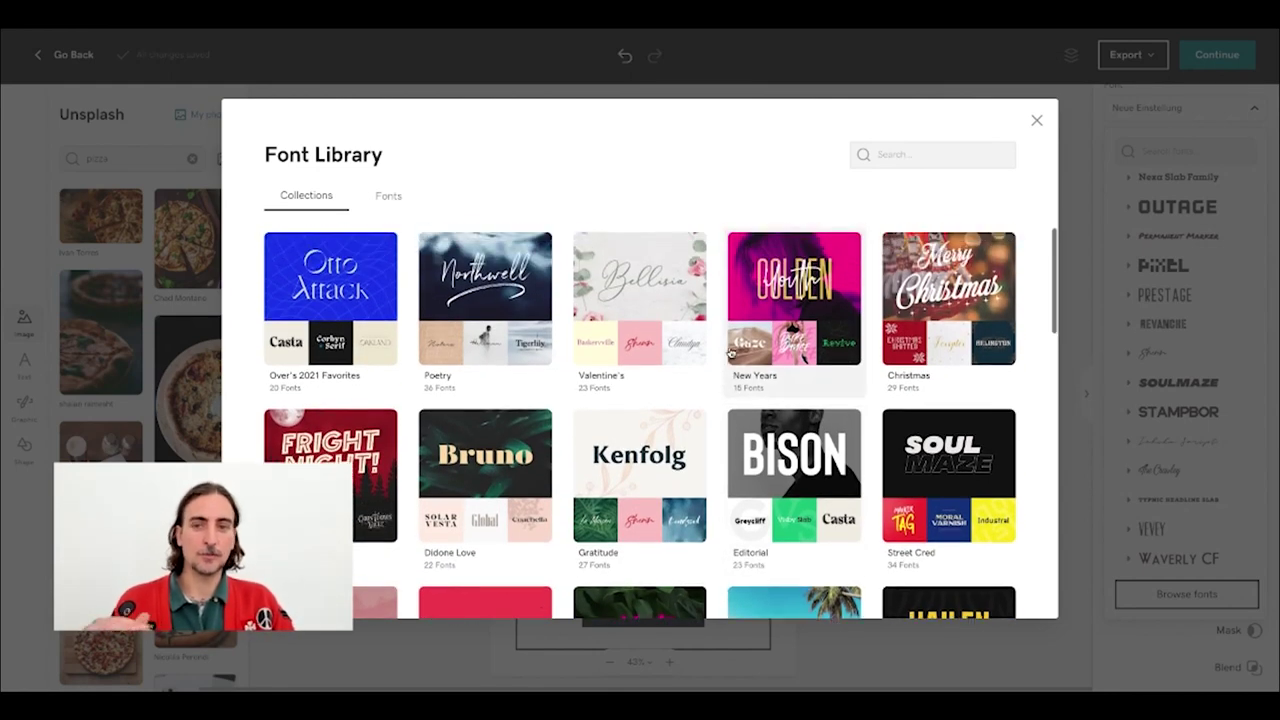
left_click(1036, 121)
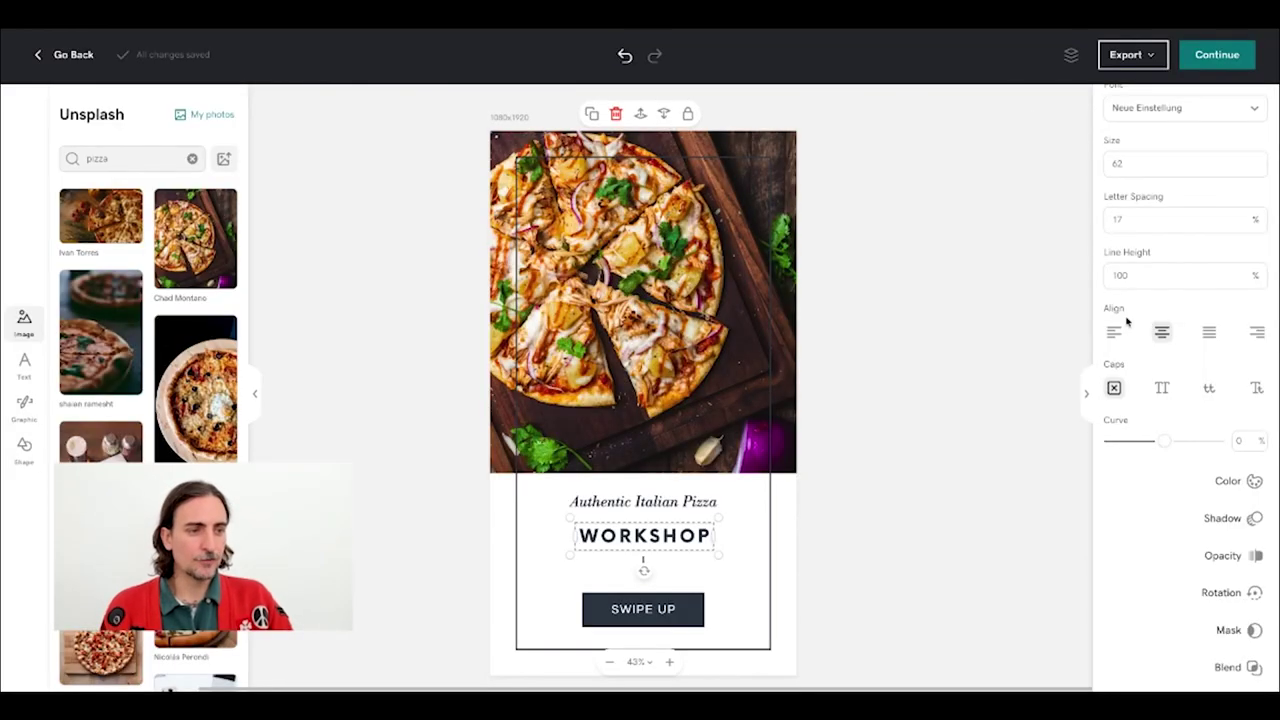
Step: Change the WORKSHOP heading font to Vevey
left_click(1146, 114)
scroll(1166, 380, "down", 5)
scroll(1168, 388, "down", 3)
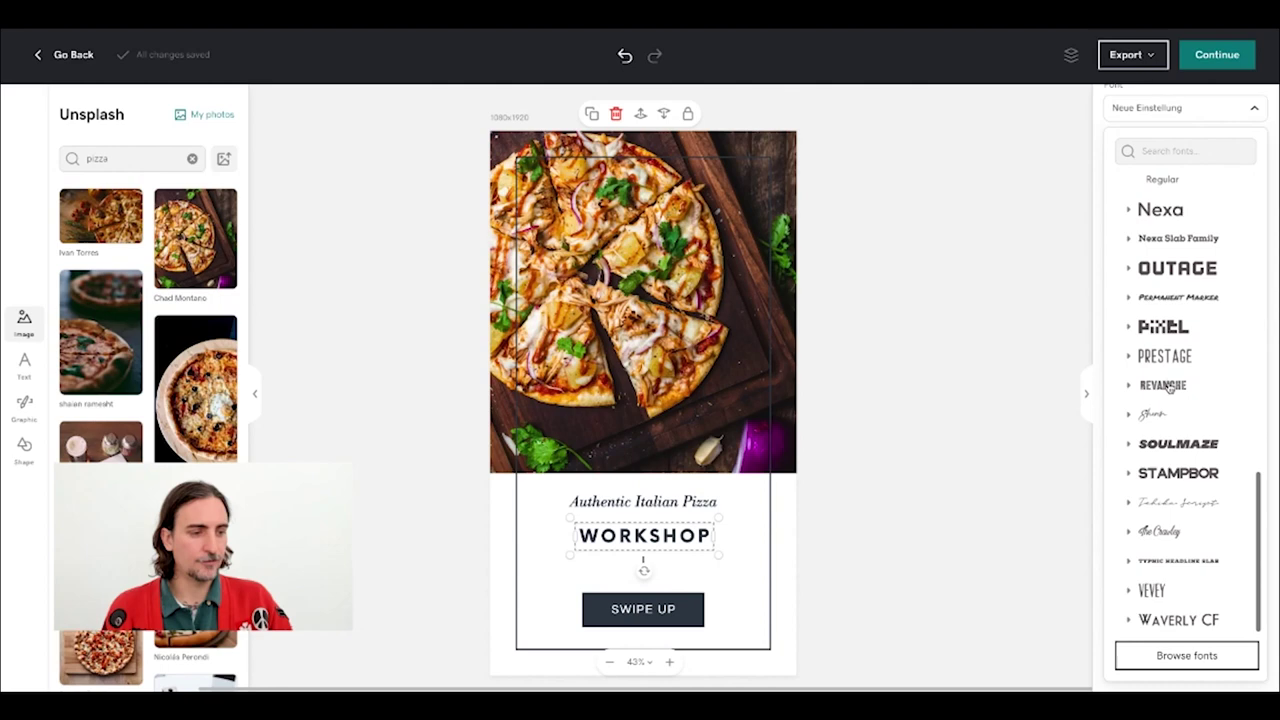
left_click(1158, 592)
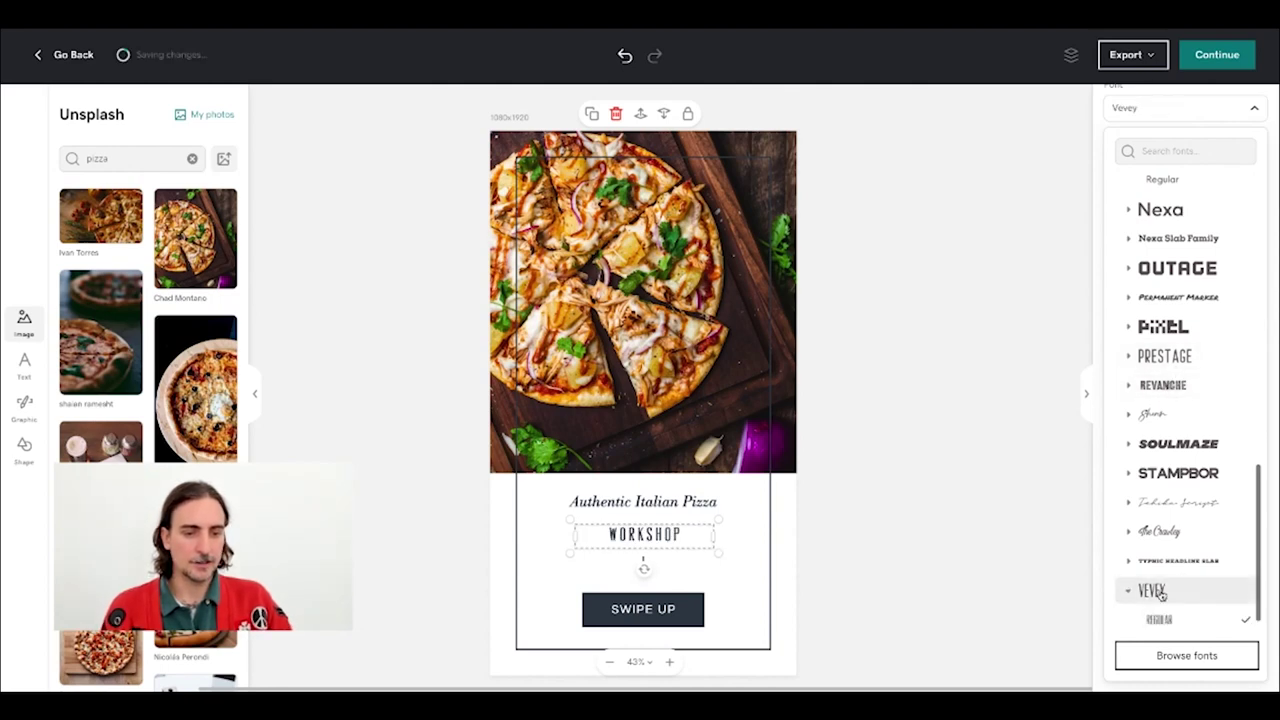
left_click(1222, 109)
Step: Set WORKSHOP's font size to 119 and re-centre it under the title
double_click(1111, 165)
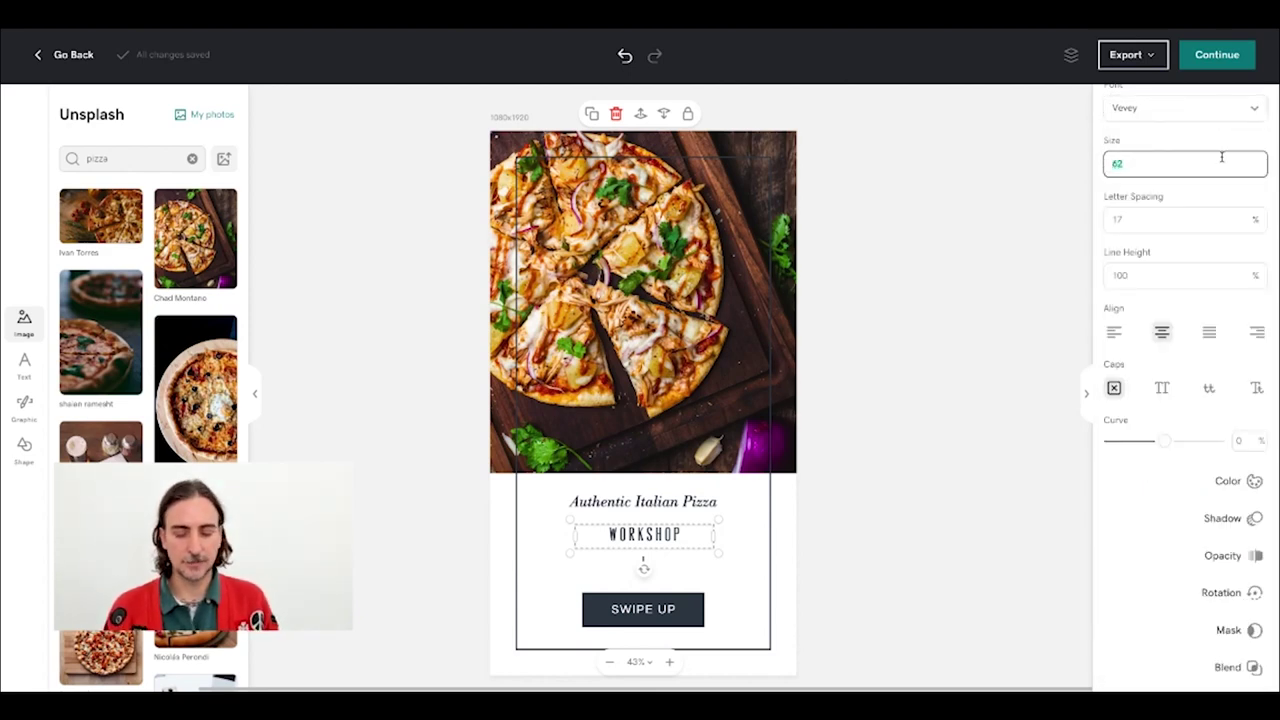
type("10")
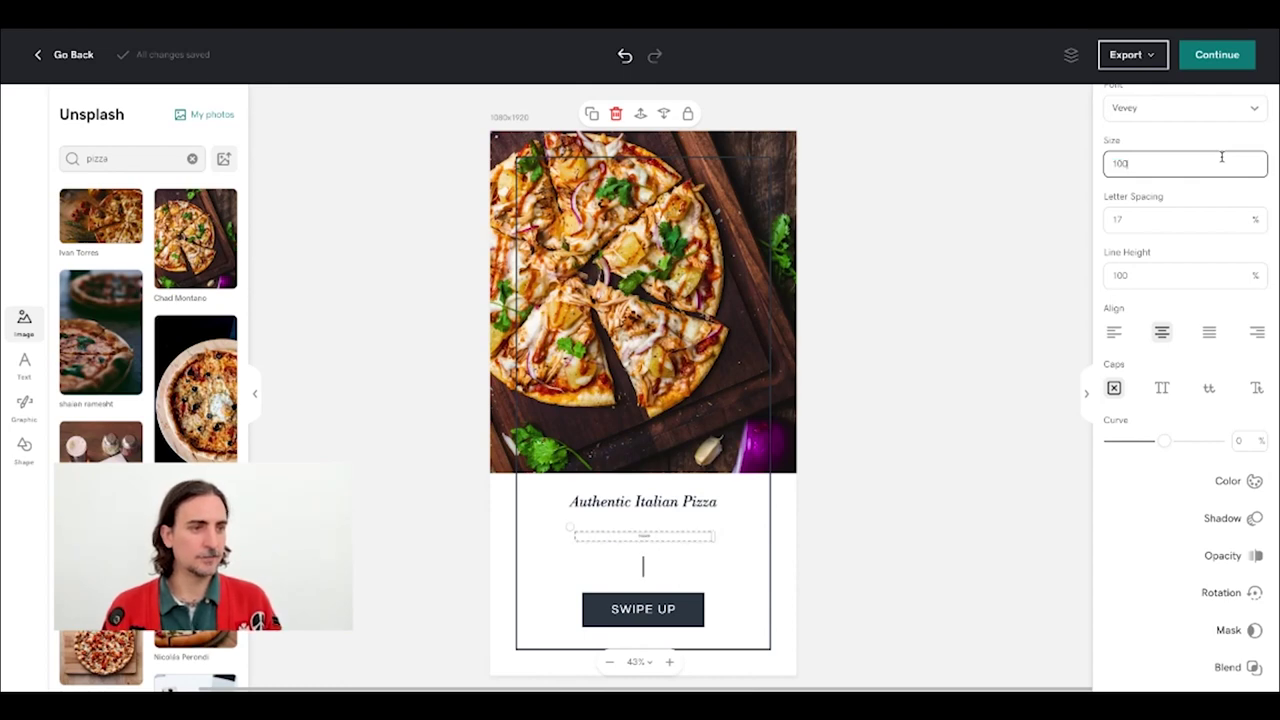
type("0")
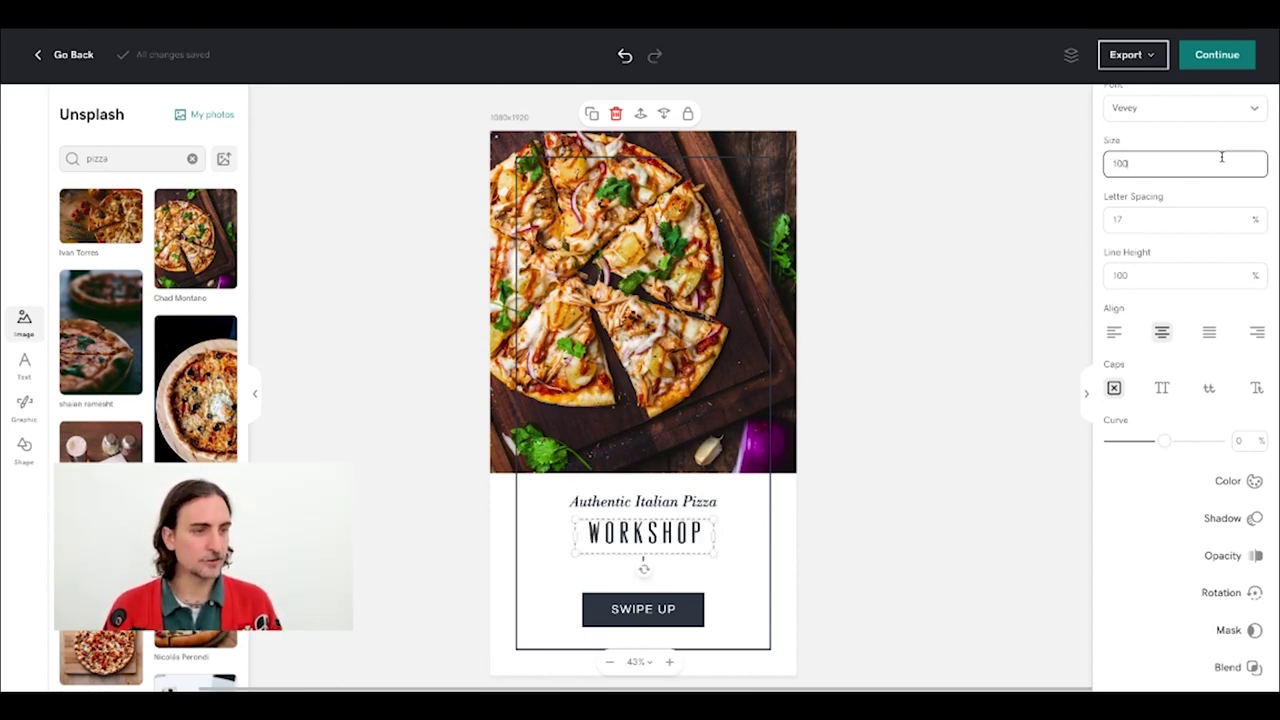
key("Up")
key("Up")
key("Up")
key("Up")
key("Up")
key("Up")
key("Up")
key("Up")
key("Up")
key("Up")
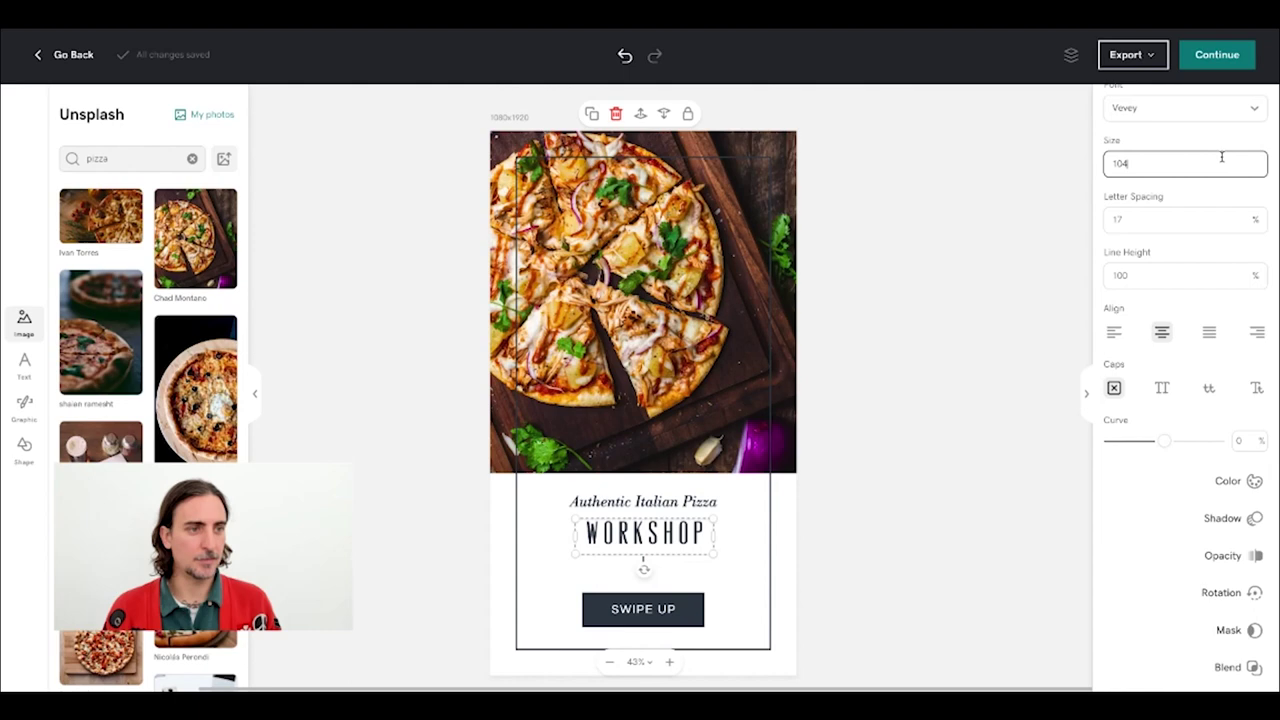
key("Up")
key("Up")
key("Up")
key("Up")
key("Up")
key("Up")
key("Up")
key("Up")
key("Up")
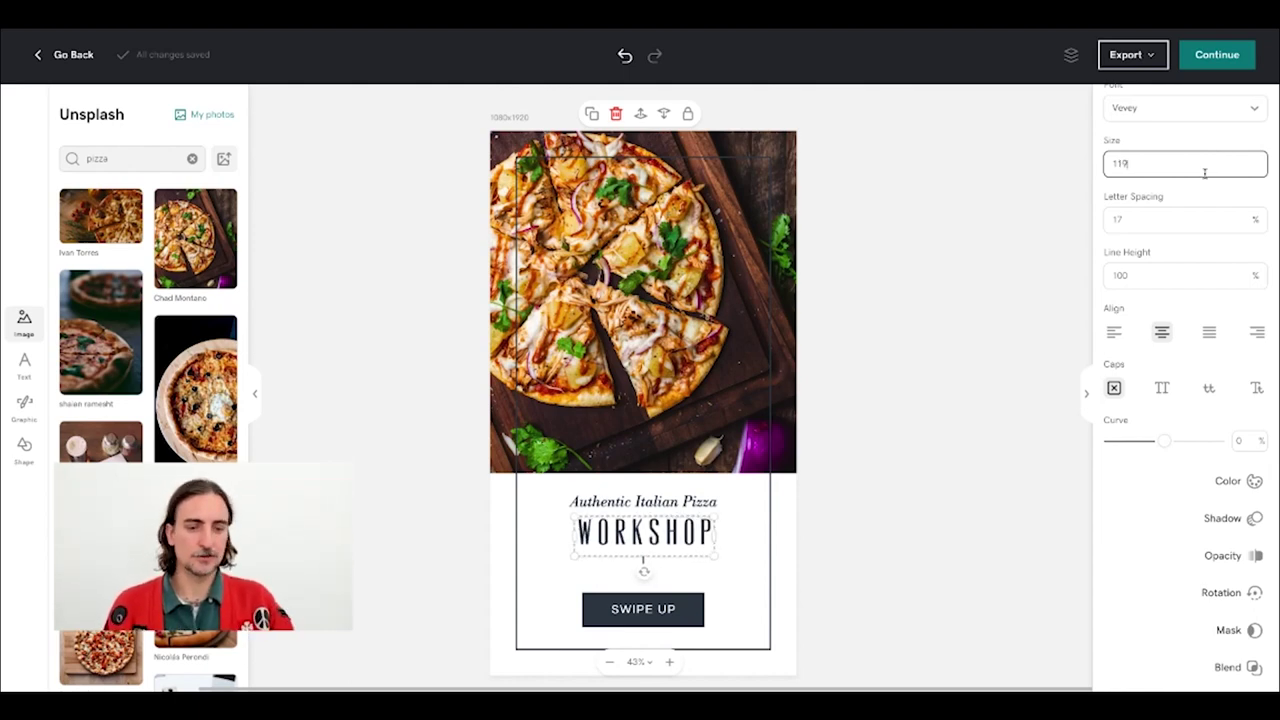
left_click_drag(682, 522, 681, 525)
Step: Deselect WORKSHOP and show the Layers panel listing the story's layers
left_click(726, 524)
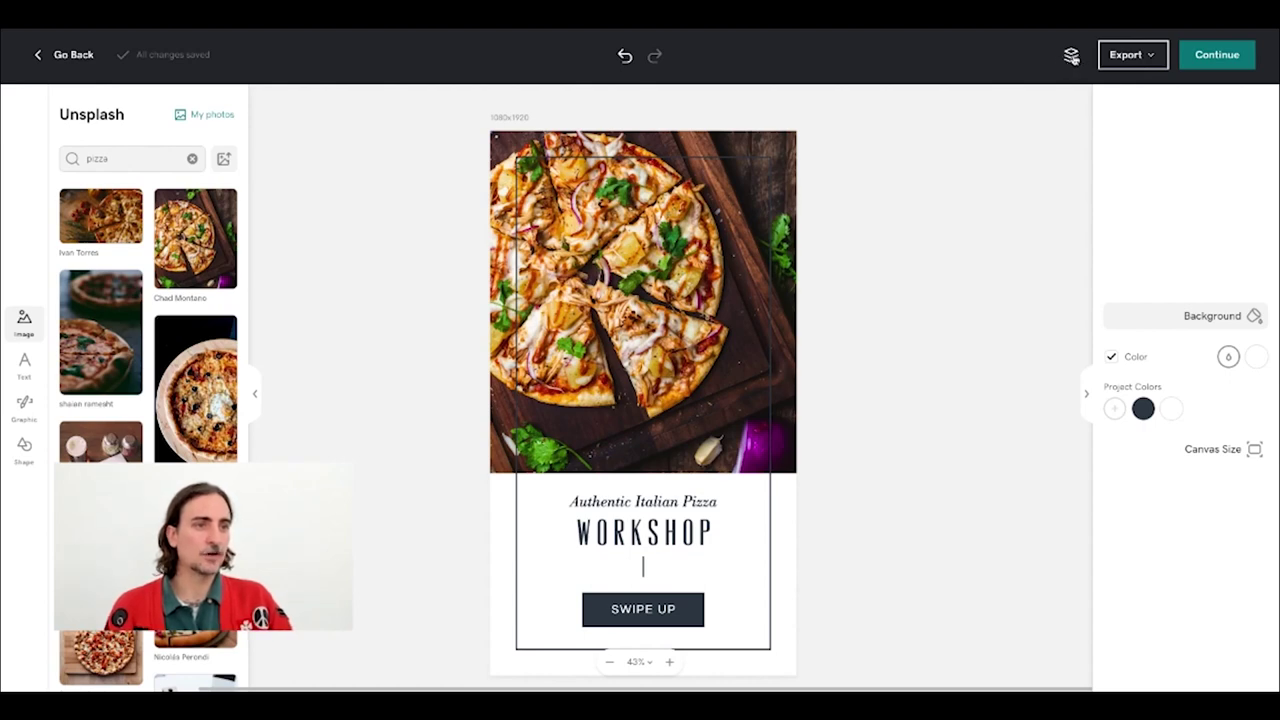
left_click(1071, 57)
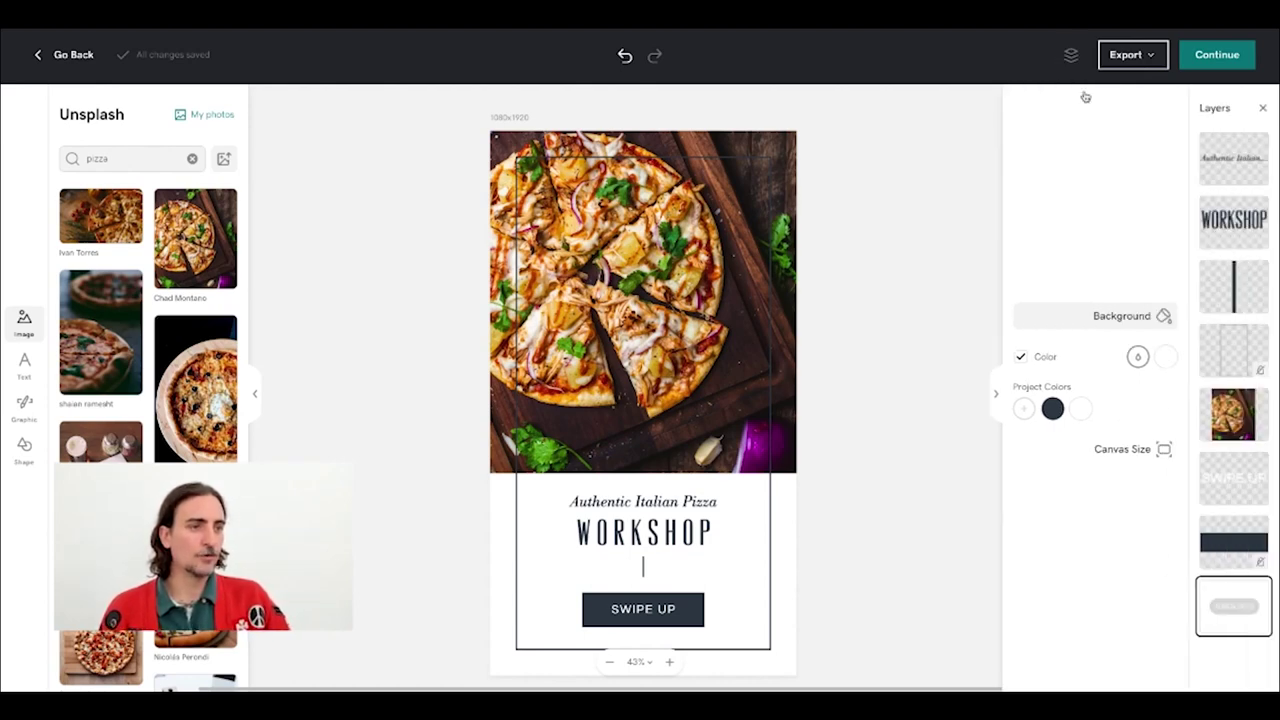
Step: Unlock the dark rectangle layer and fill the SWIPE UP button with green #5CB36A
left_click(1261, 563)
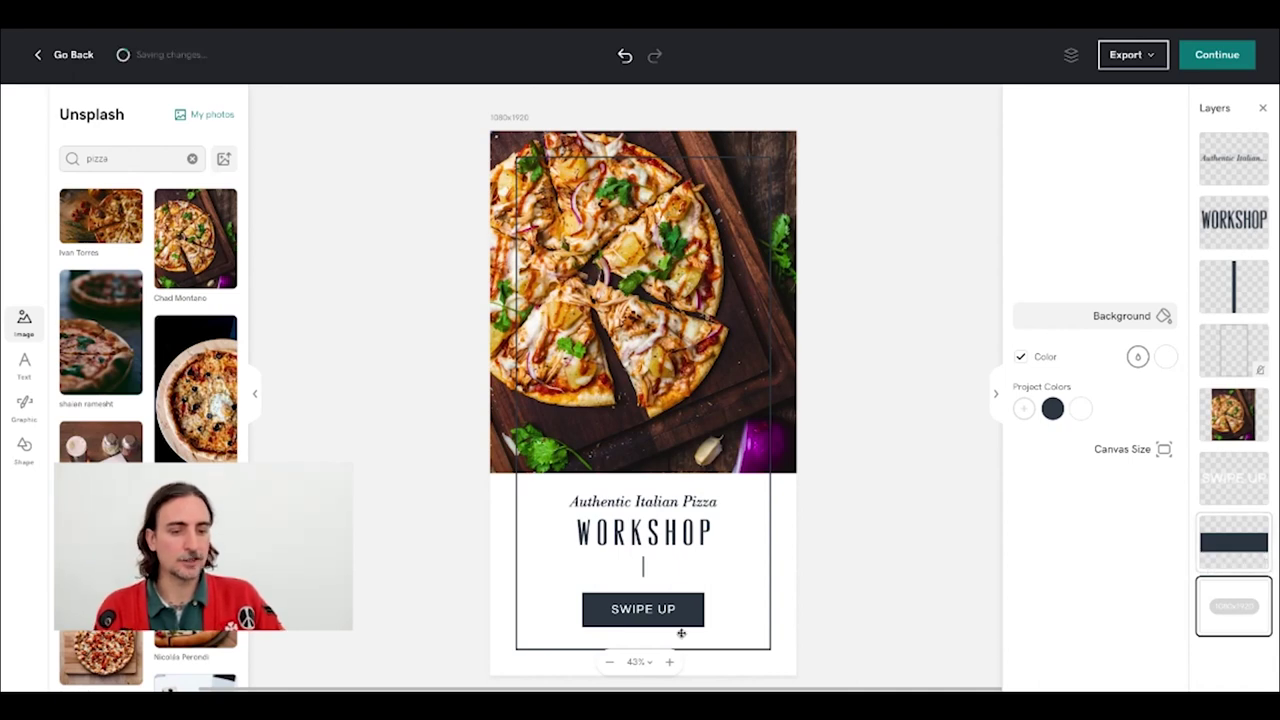
left_click(697, 607)
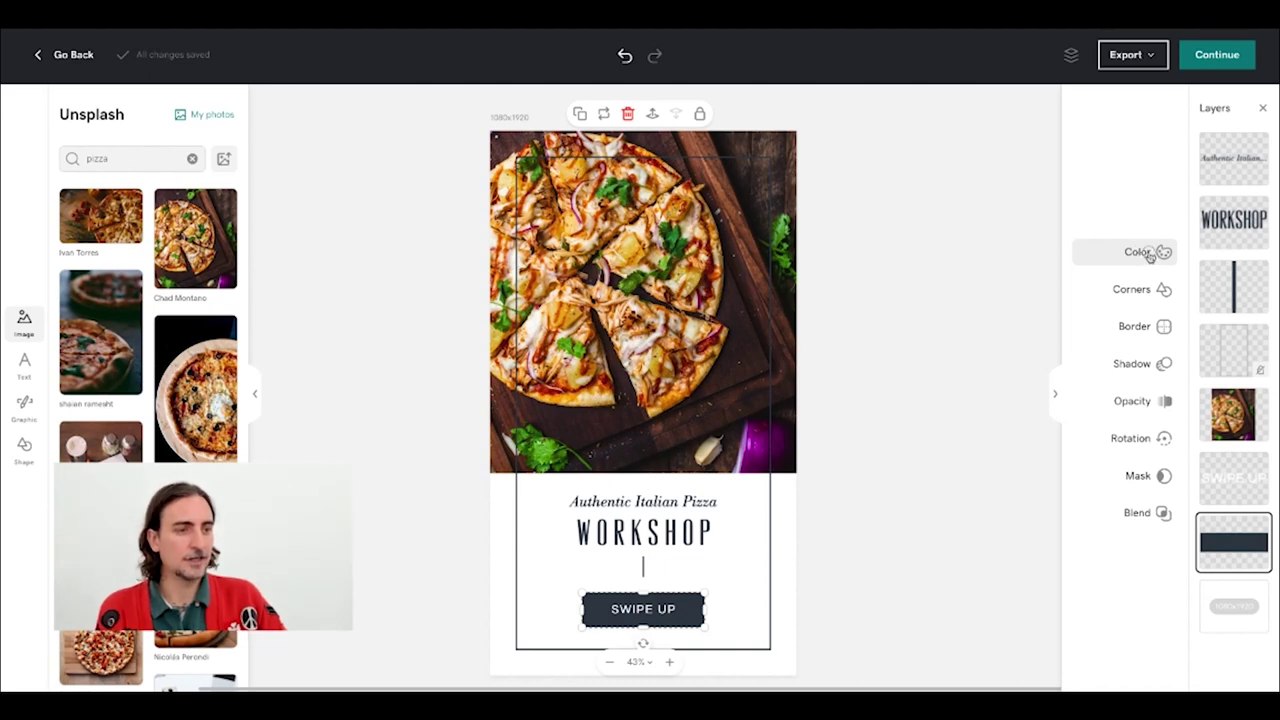
left_click(1150, 257)
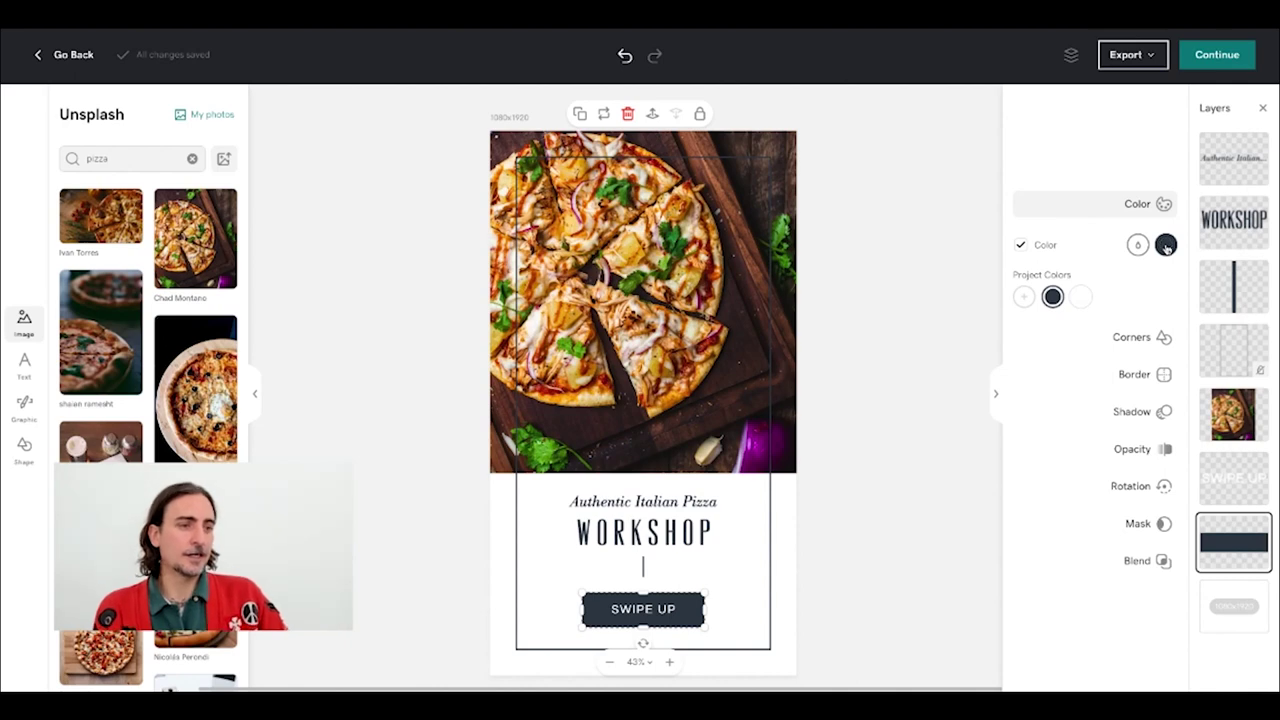
left_click(1166, 248)
left_click_drag(1060, 330, 1075, 292)
left_click_drag(1148, 316, 1142, 298)
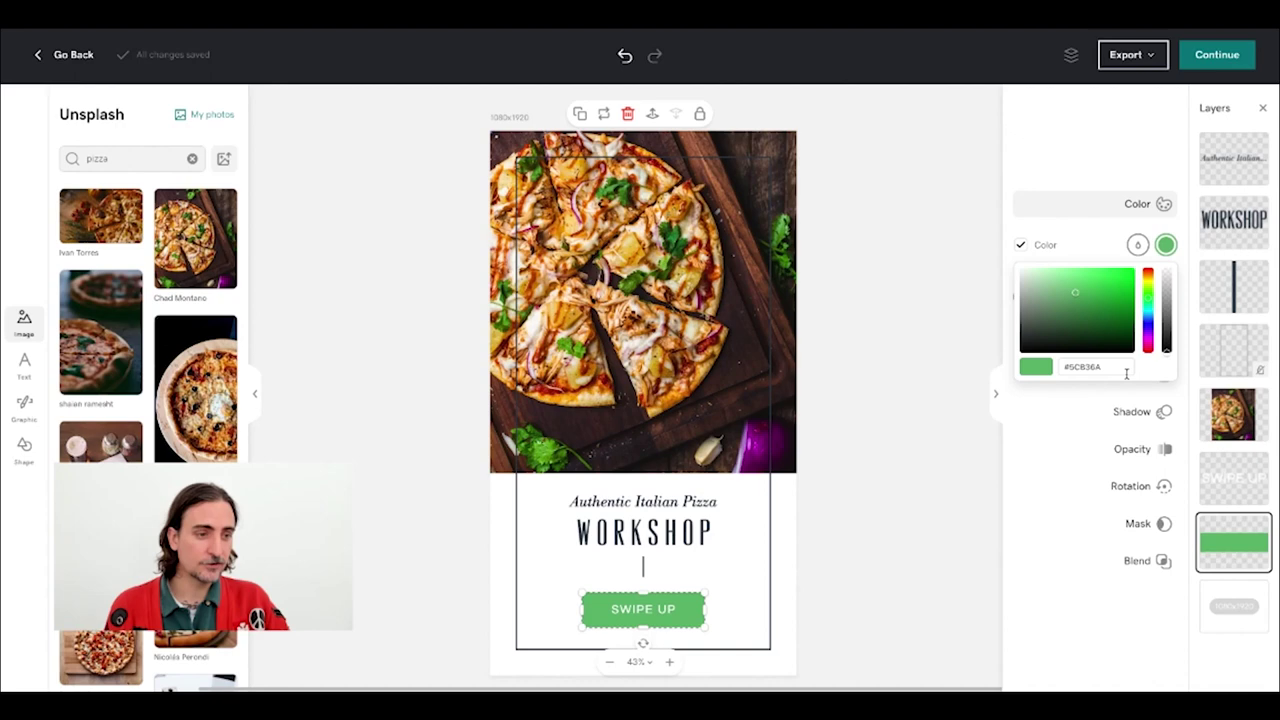
left_click_drag(1103, 369, 1068, 369)
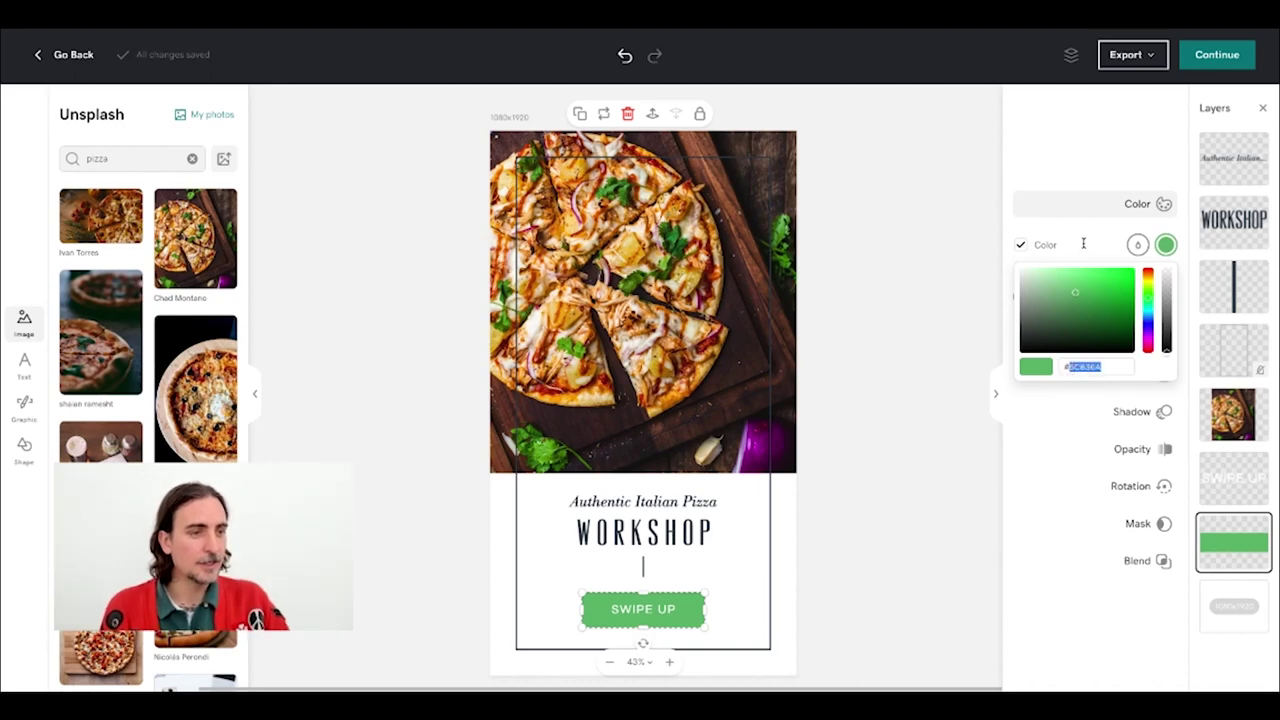
Step: Eyedrop the dark green parsley in the pizza photo as the SWIPE UP button colour
left_click(1137, 248)
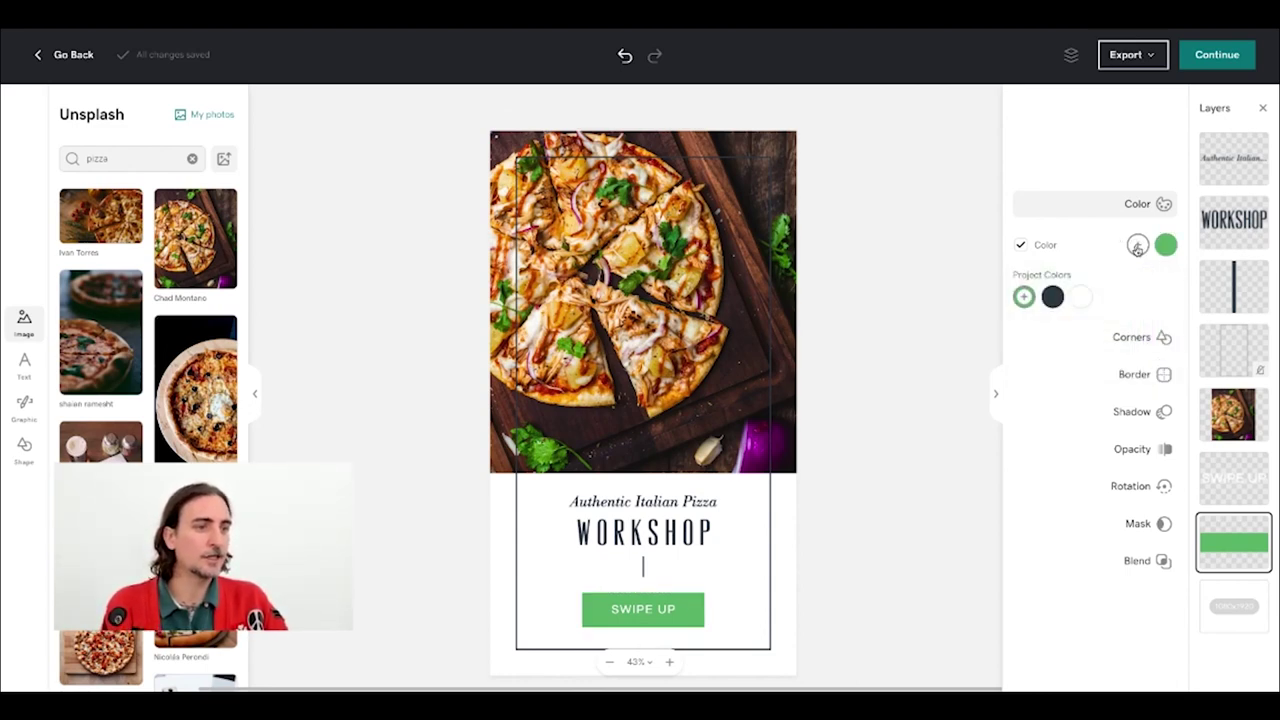
left_click(1137, 250)
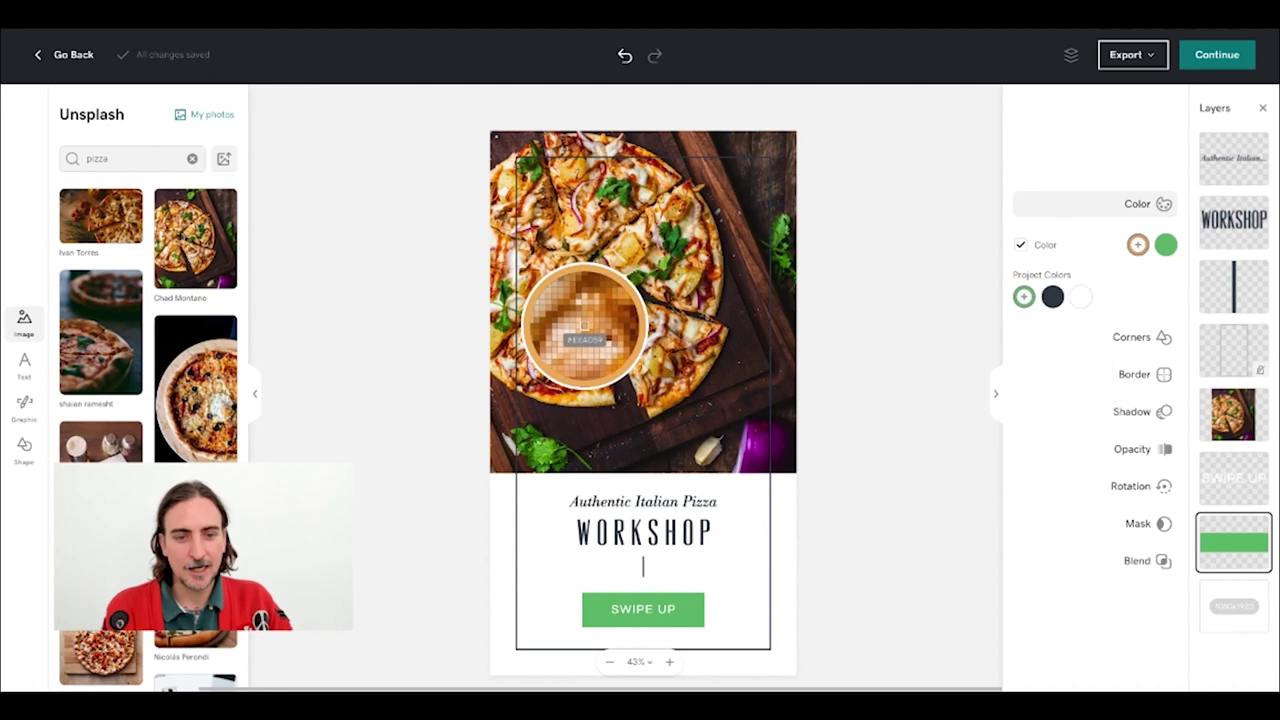
scroll(585, 325, "up", 1)
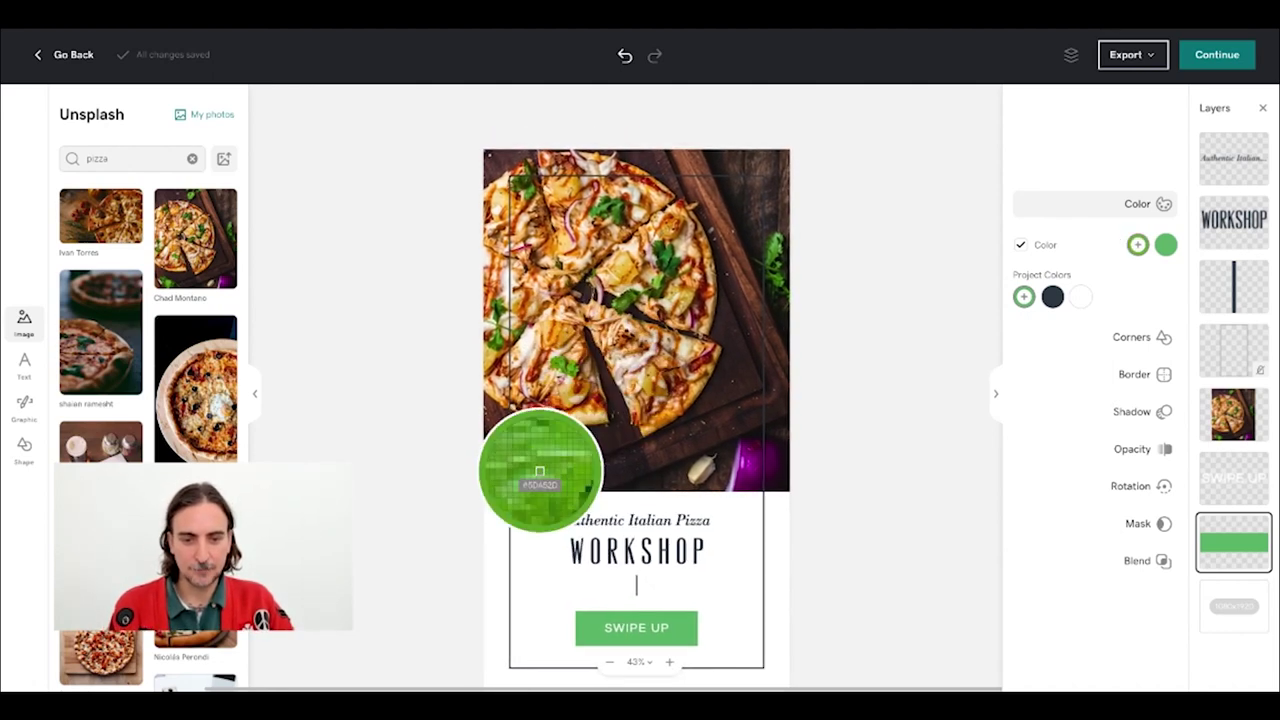
scroll(540, 471, "up", 2)
scroll(540, 471, "right", 2)
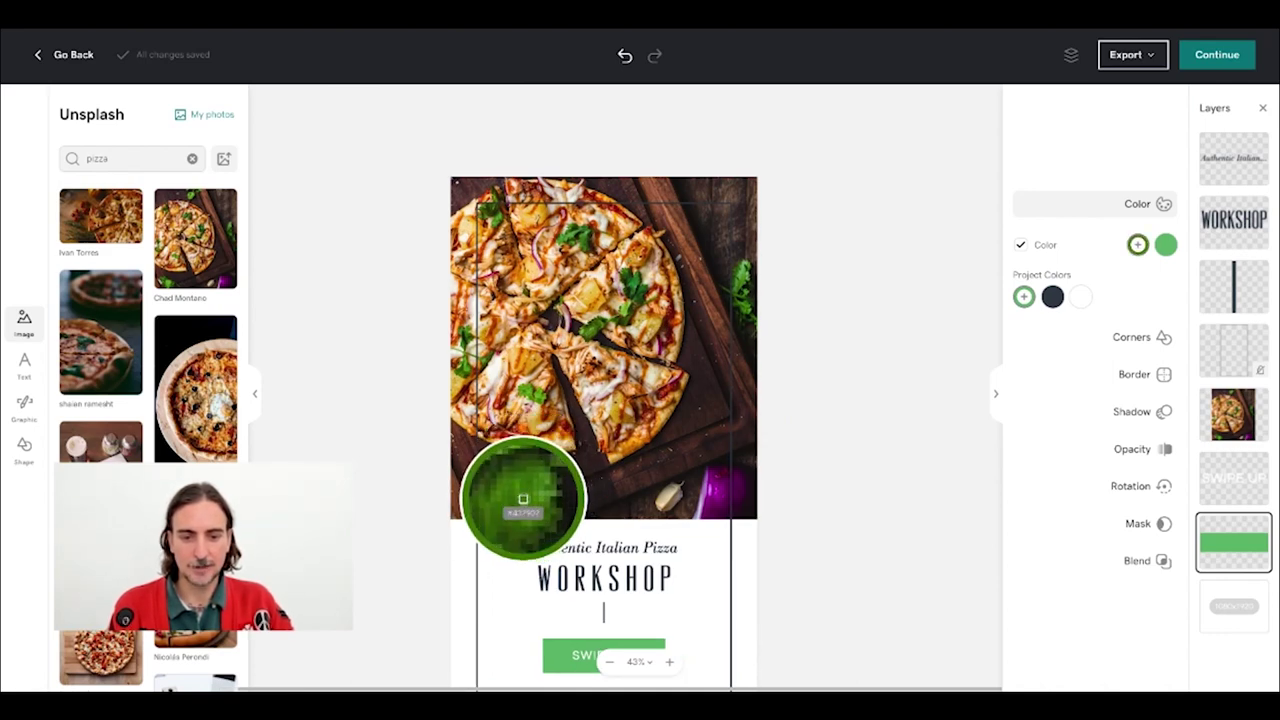
left_click(523, 498)
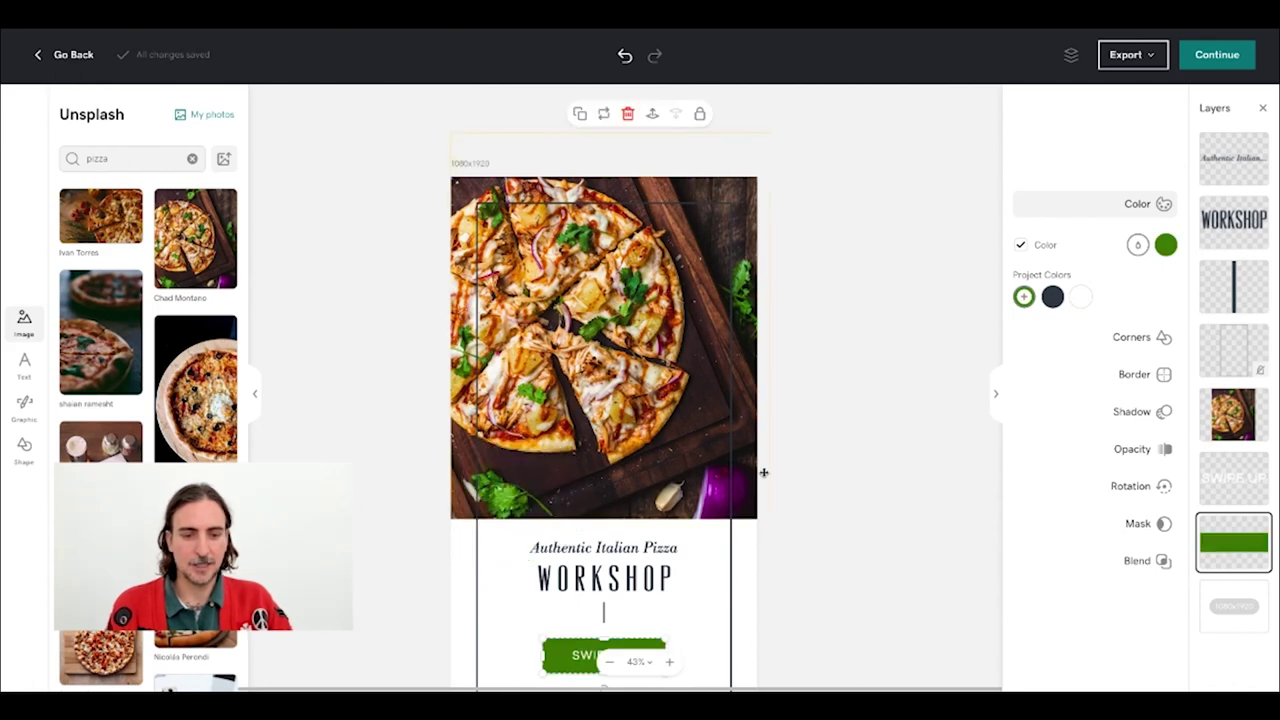
scroll(790, 465, "down", 4)
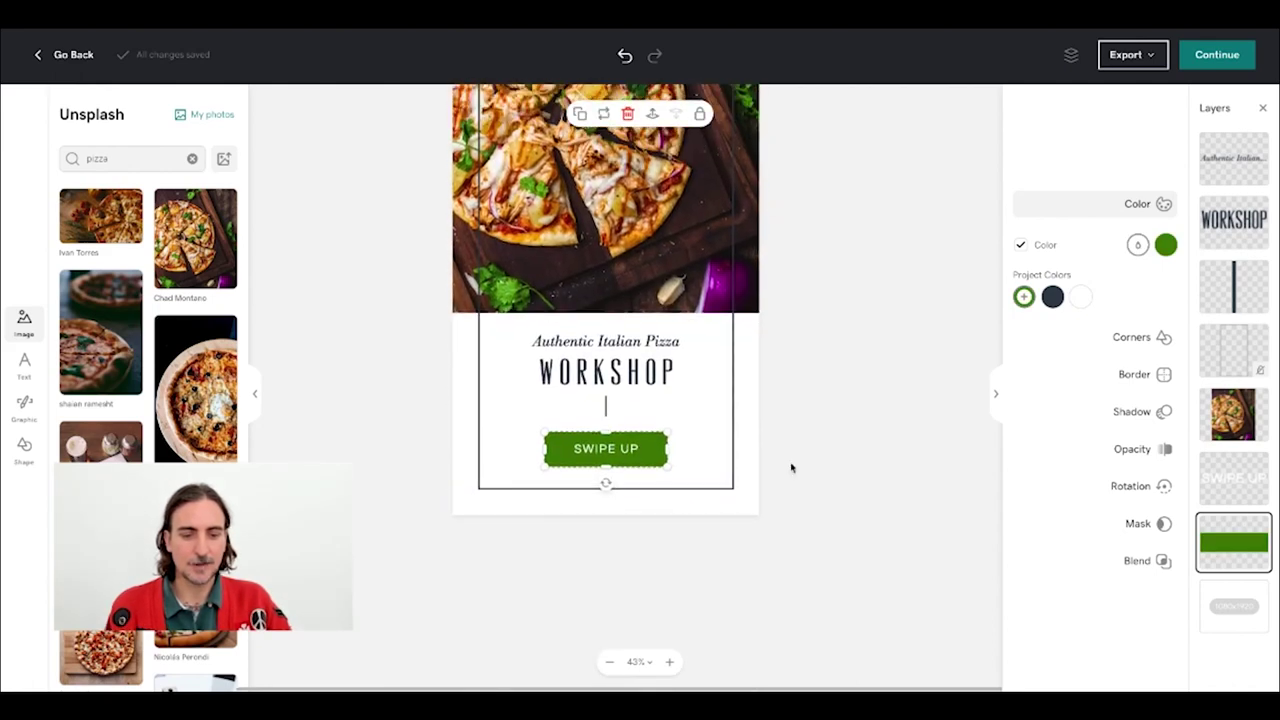
scroll(790, 467, "up", 1)
scroll(790, 467, "up", 2)
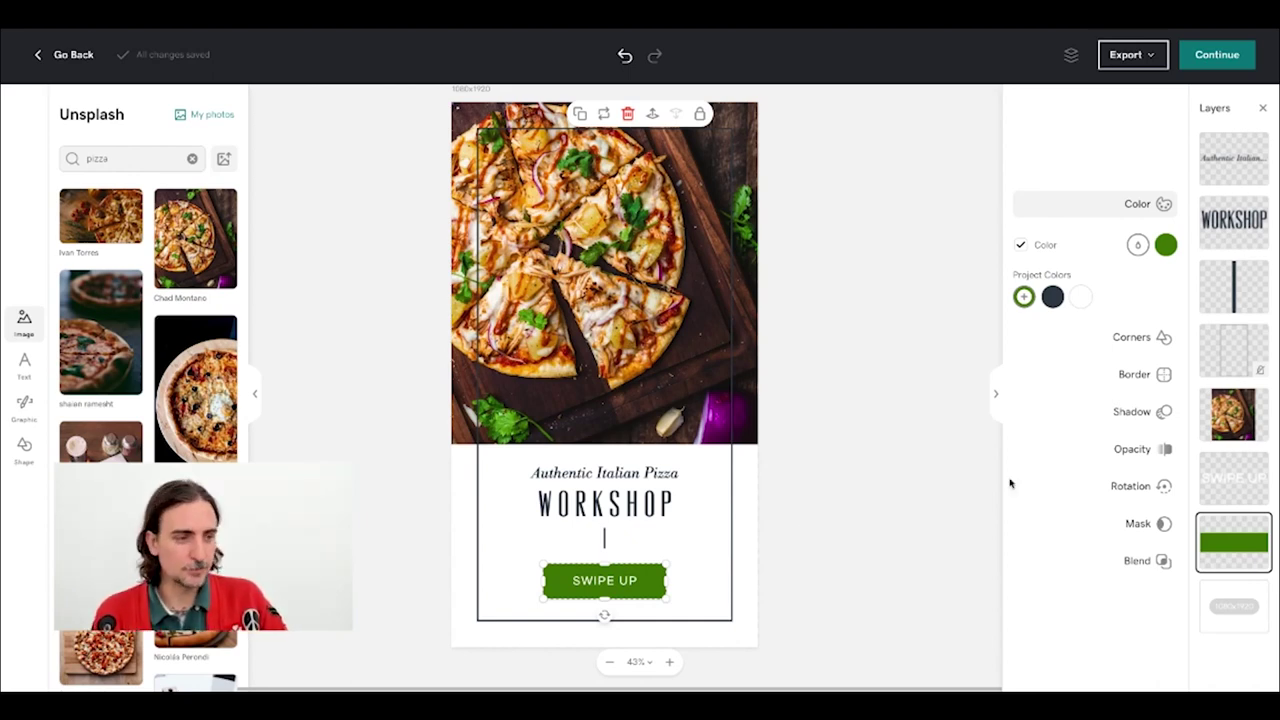
Step: Round the SWIPE UP button's corners with the Radius slider, then bring up the Graphics library
left_click(1152, 339)
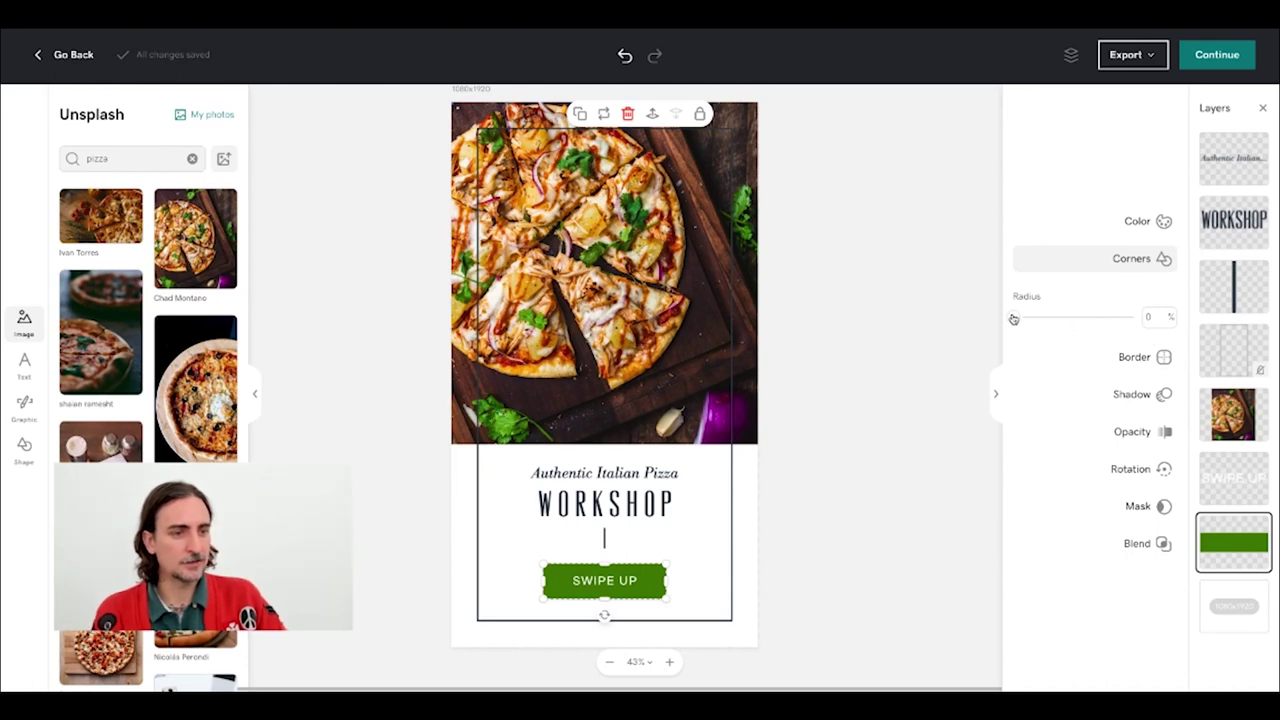
left_click_drag(1013, 317, 1132, 316)
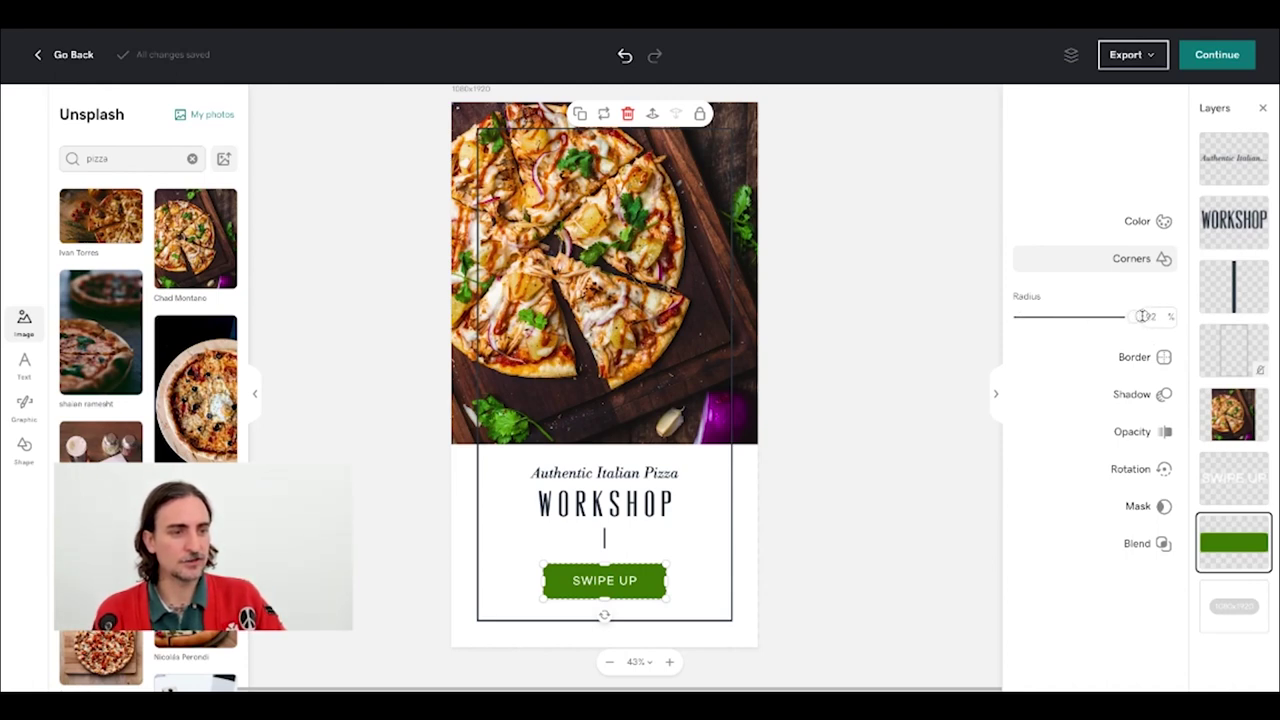
left_click(684, 598)
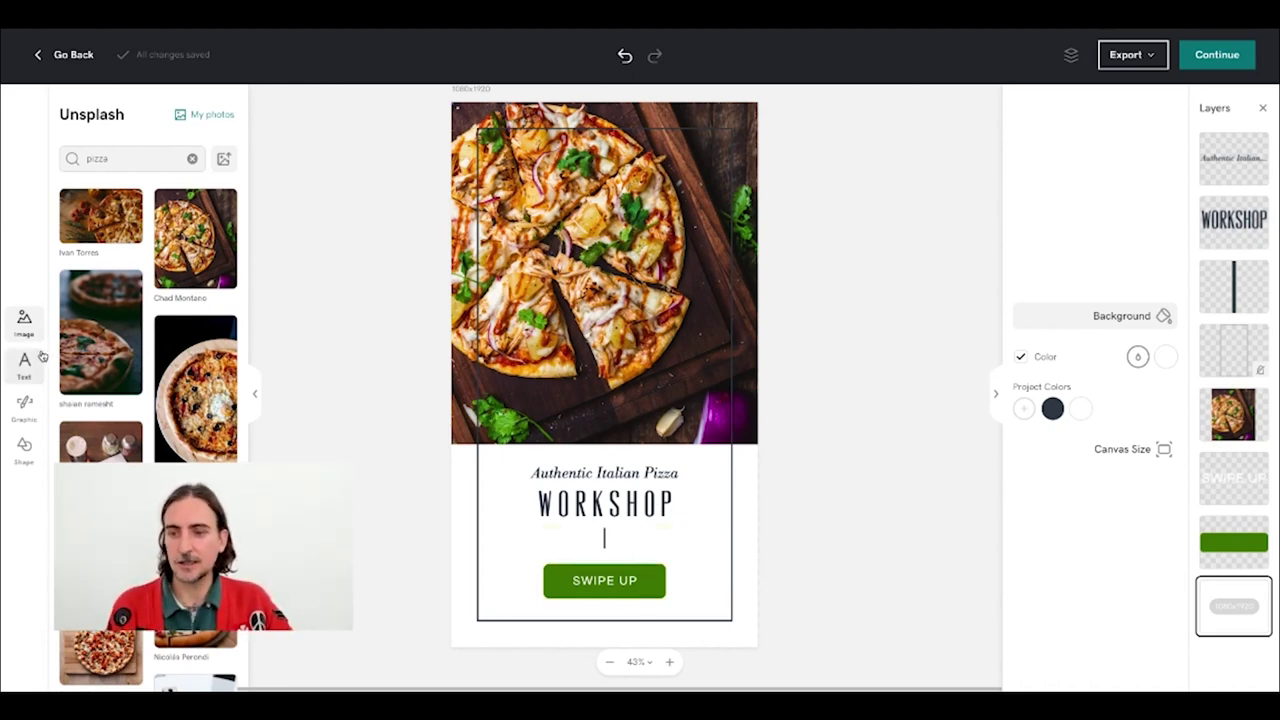
left_click(25, 408)
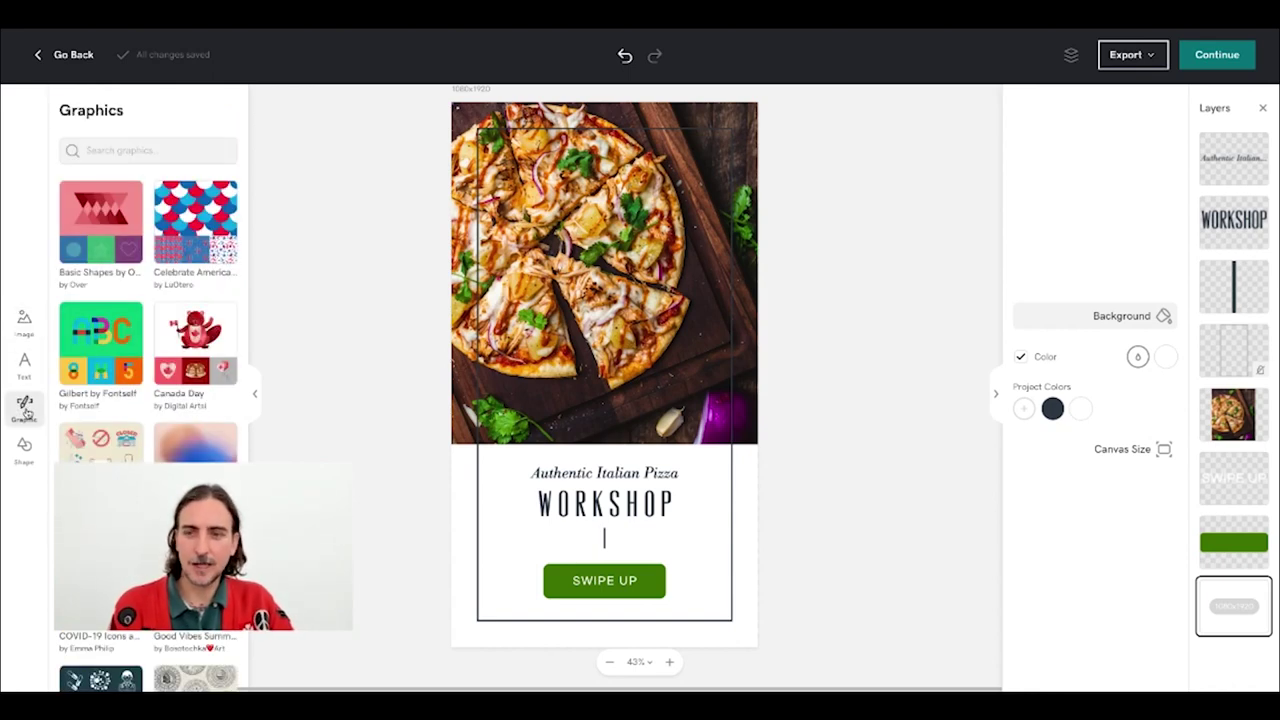
Step: Search graphics for 'italy' and add the Italy Rome stamp as a small badge, lower right
left_click(146, 148)
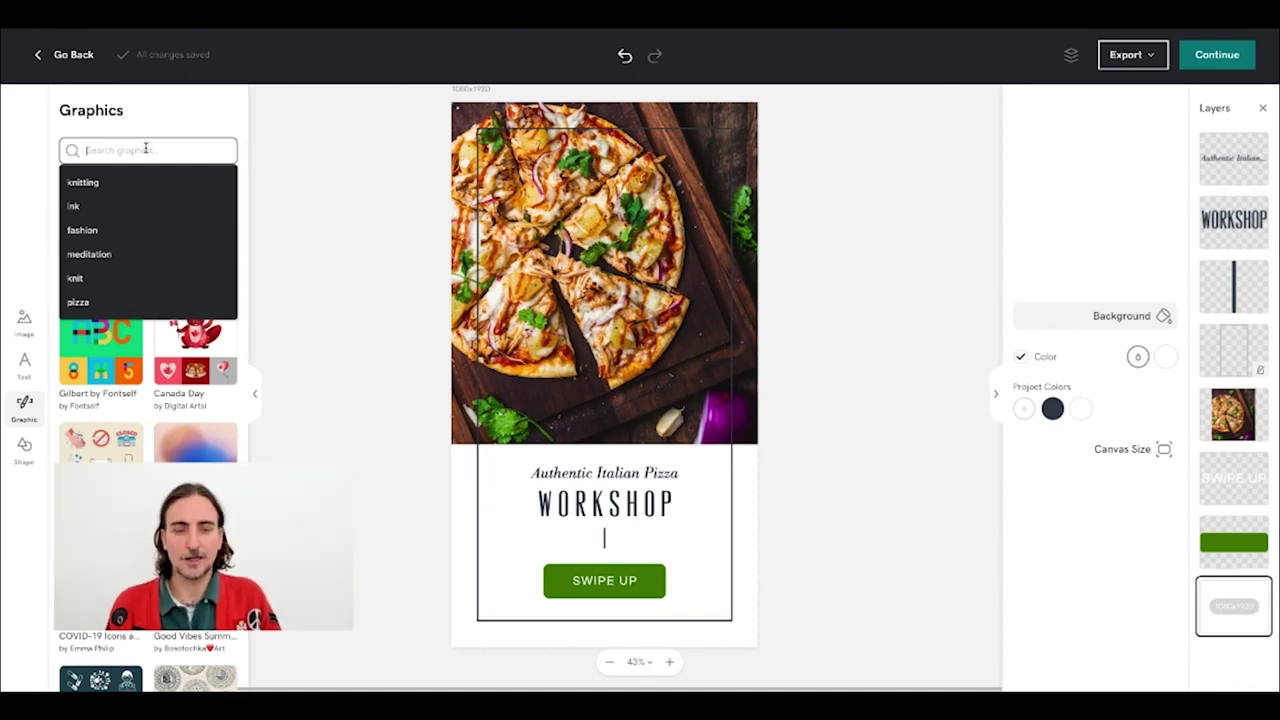
type("i")
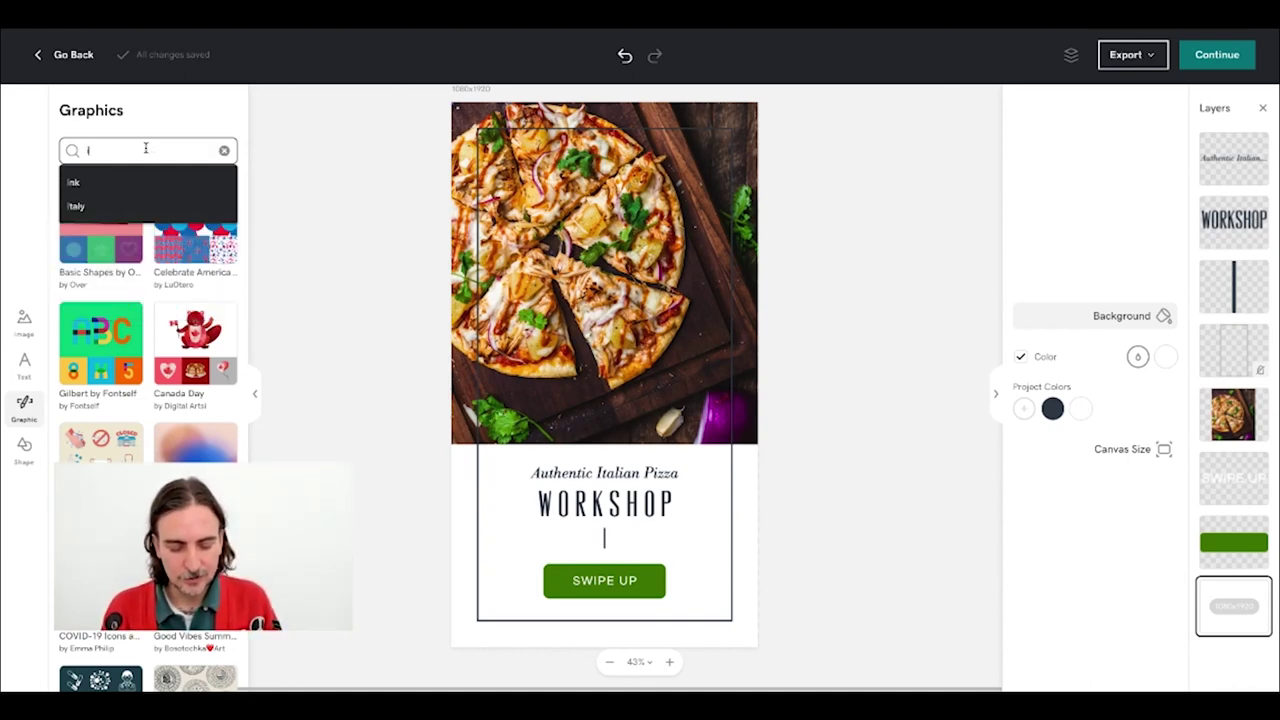
type("taly")
key("Return")
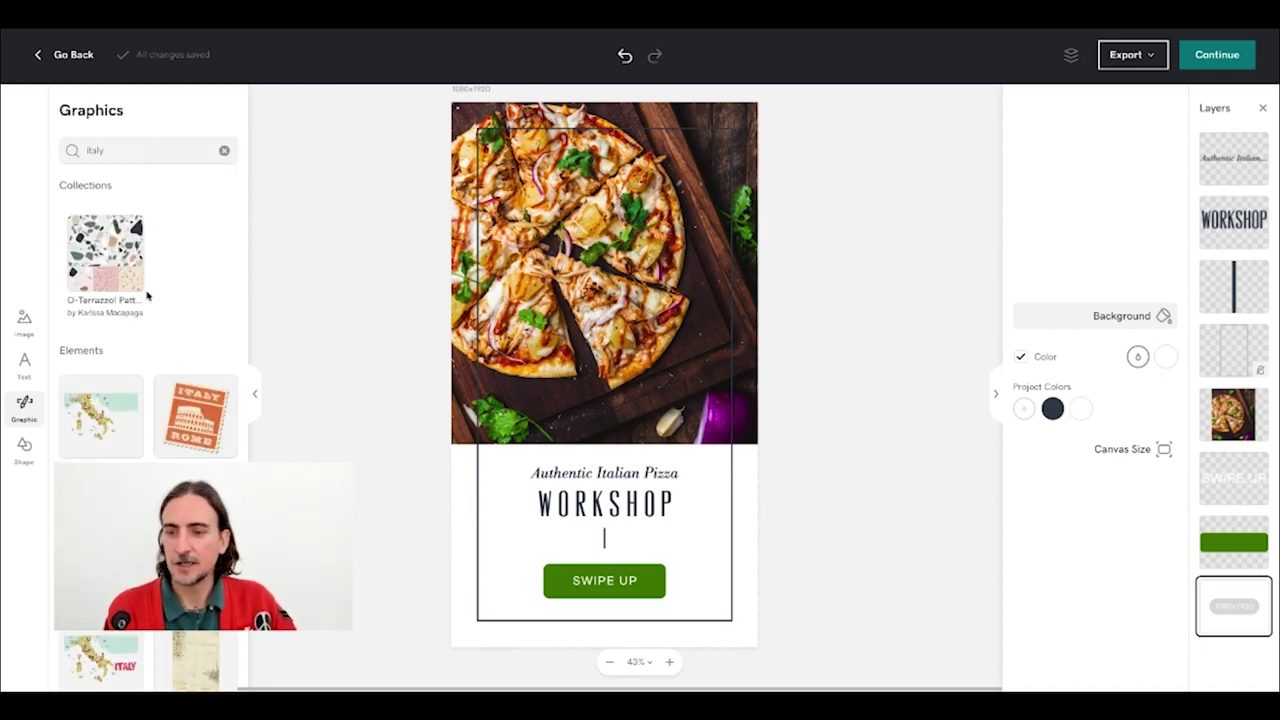
scroll(172, 283, "down", 3)
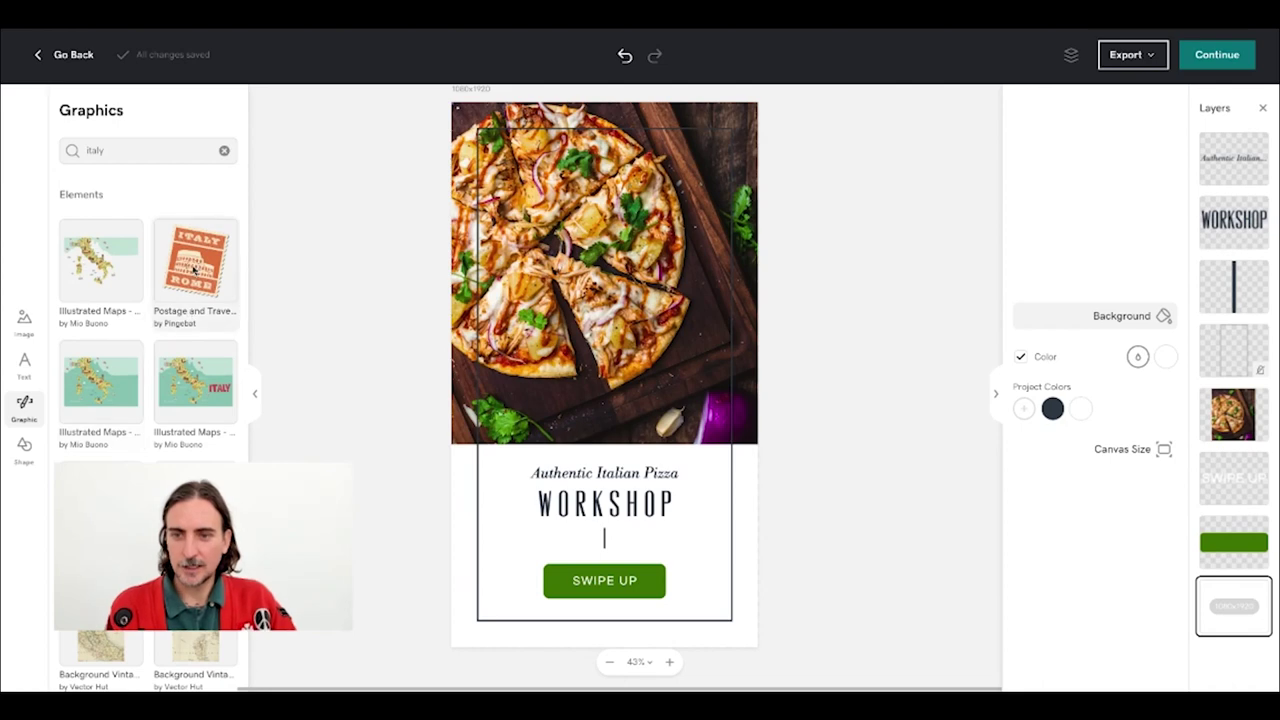
left_click(195, 268)
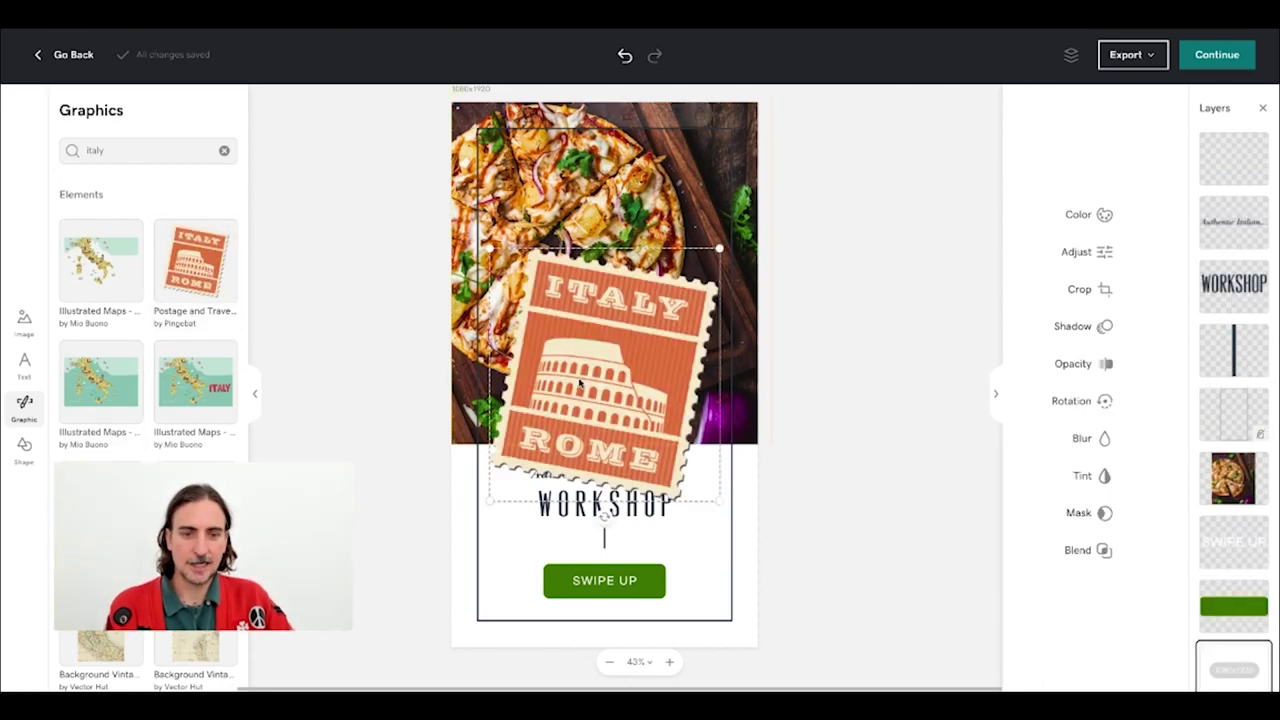
left_click_drag(489, 248, 715, 377)
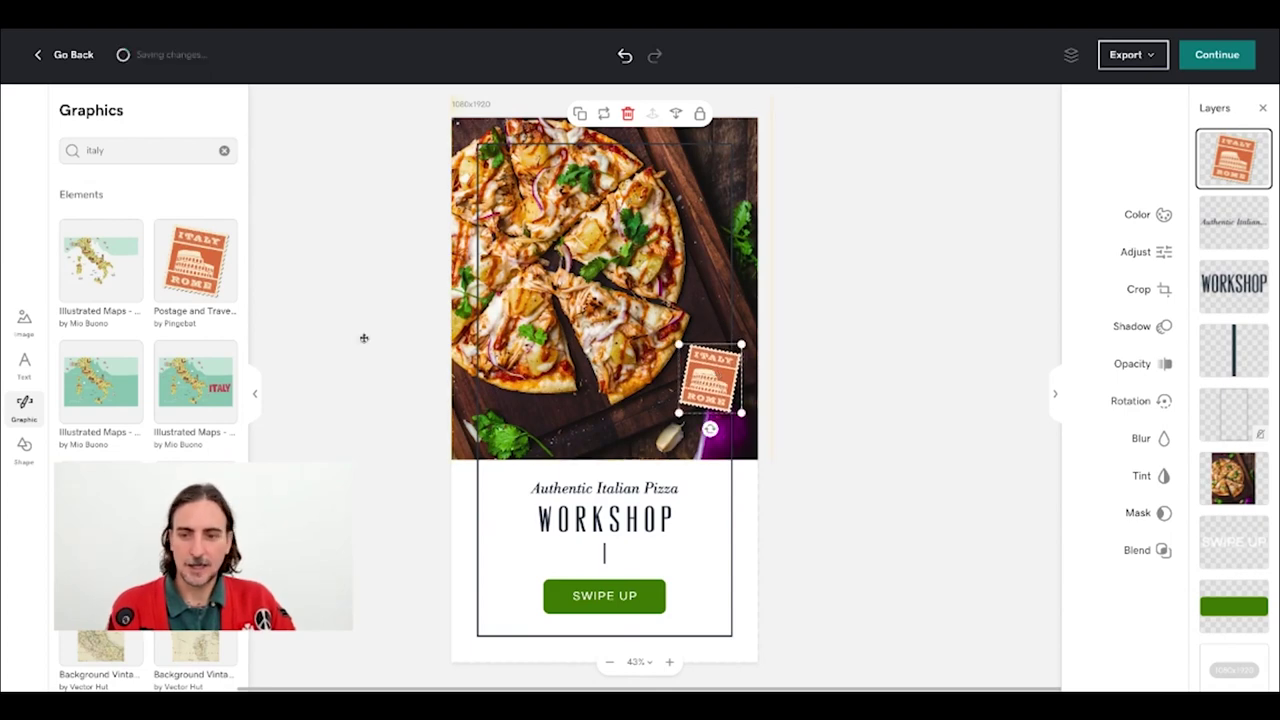
Step: Place the vintage Italy map, enlarge it to the story's full width and move it down
scroll(366, 337, "down", 2)
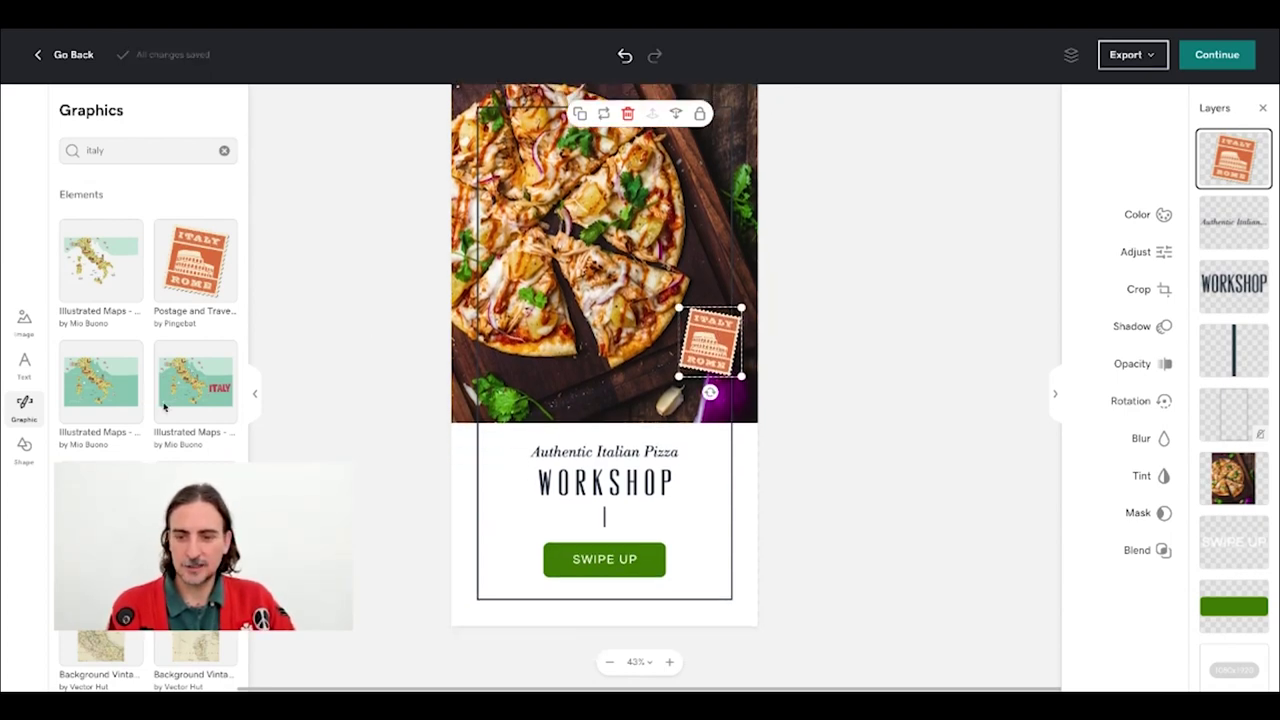
scroll(165, 405, "down", 3)
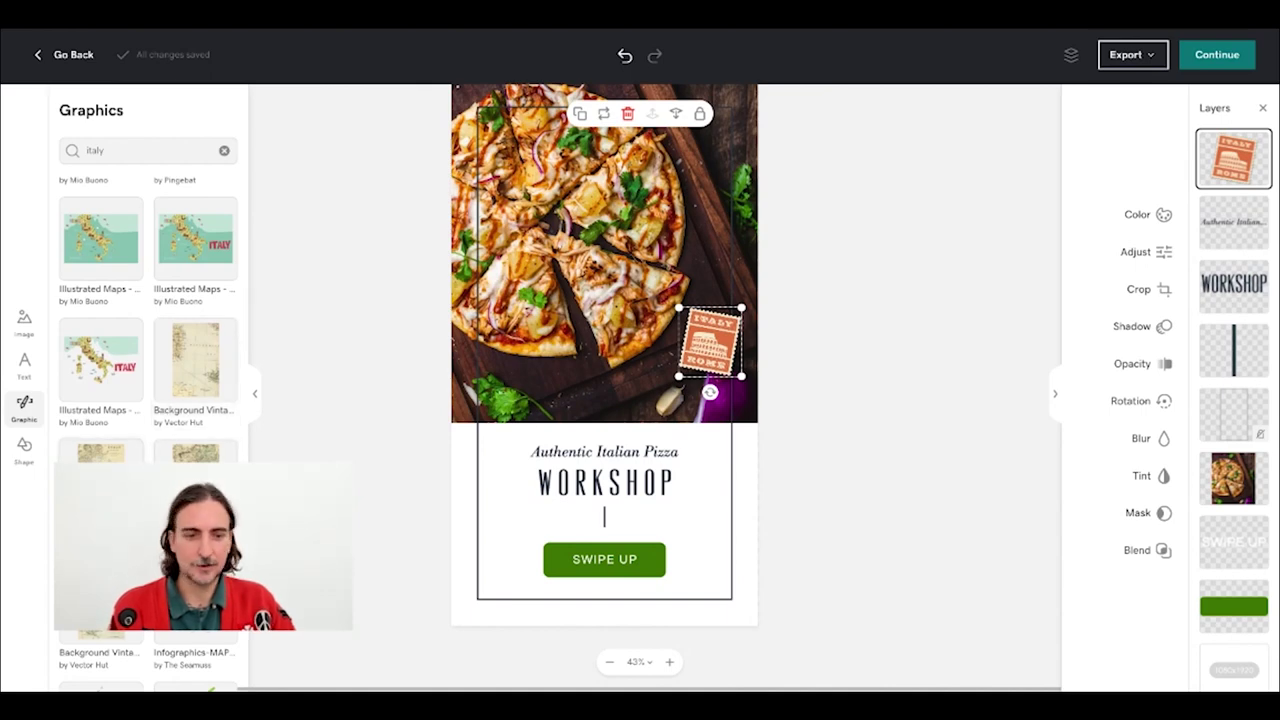
left_click_drag(634, 386, 569, 489)
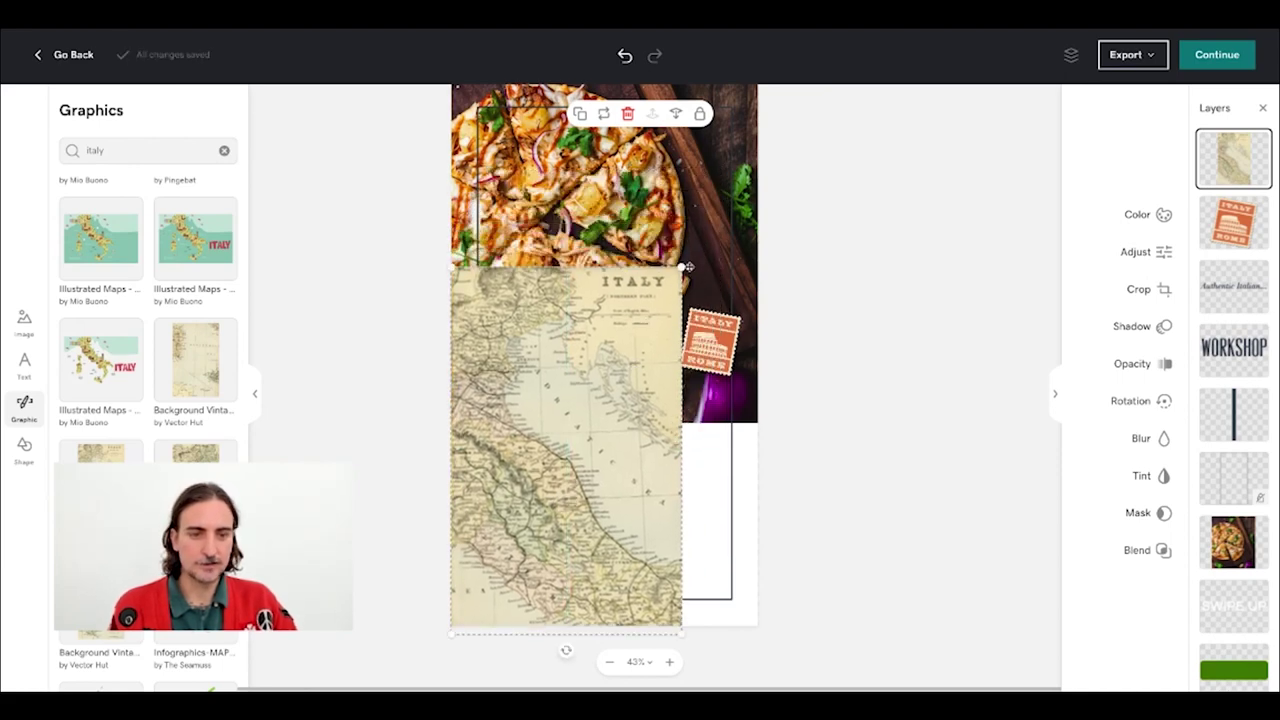
left_click_drag(682, 268, 837, 220)
left_click_drag(676, 258, 673, 294)
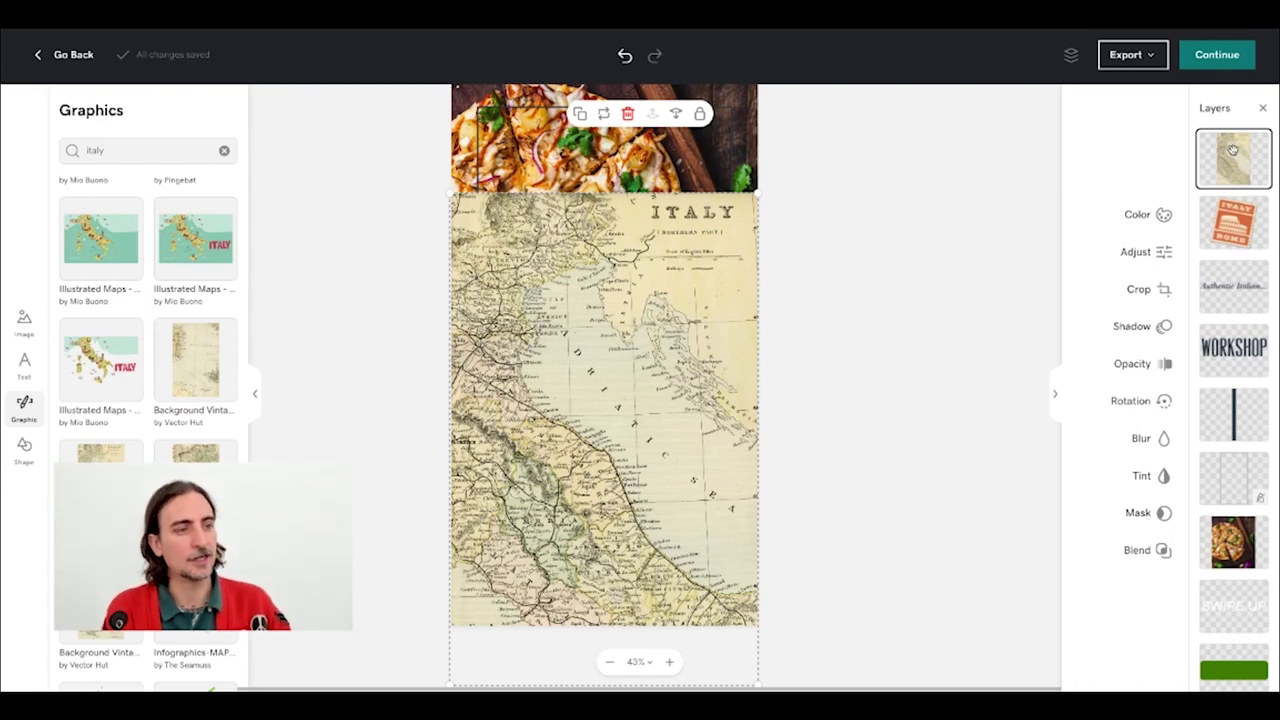
Step: Move the Italy map layer down to sit just above the background layer
left_click_drag(1227, 152, 1231, 597)
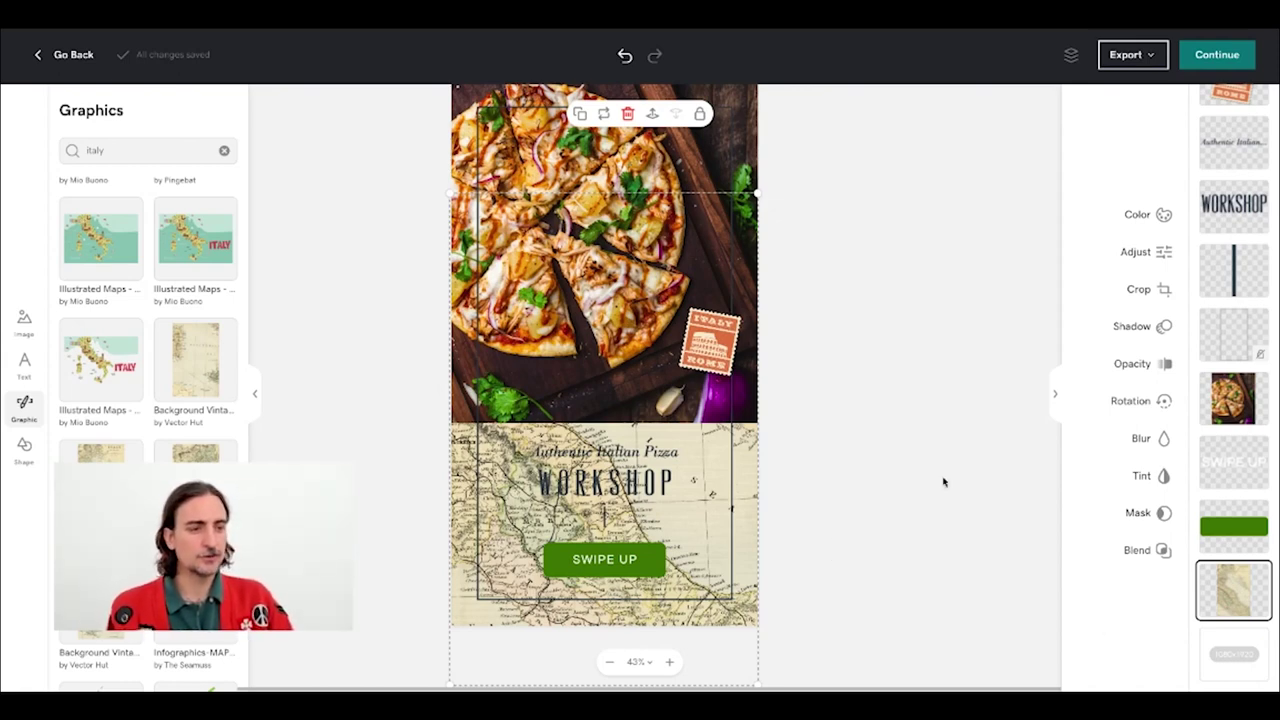
Step: Set the Italy map's opacity to 22% and deselect it
left_click(1147, 369)
left_click_drag(1132, 393, 1040, 397)
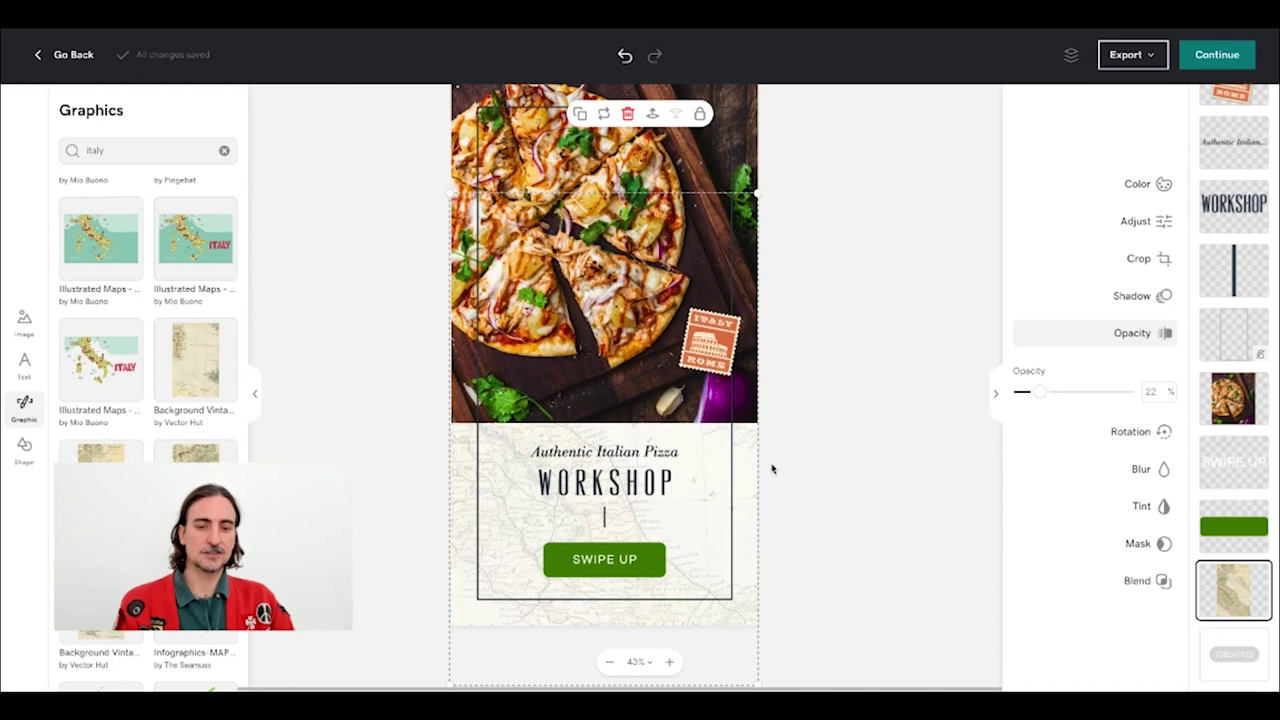
left_click(432, 467)
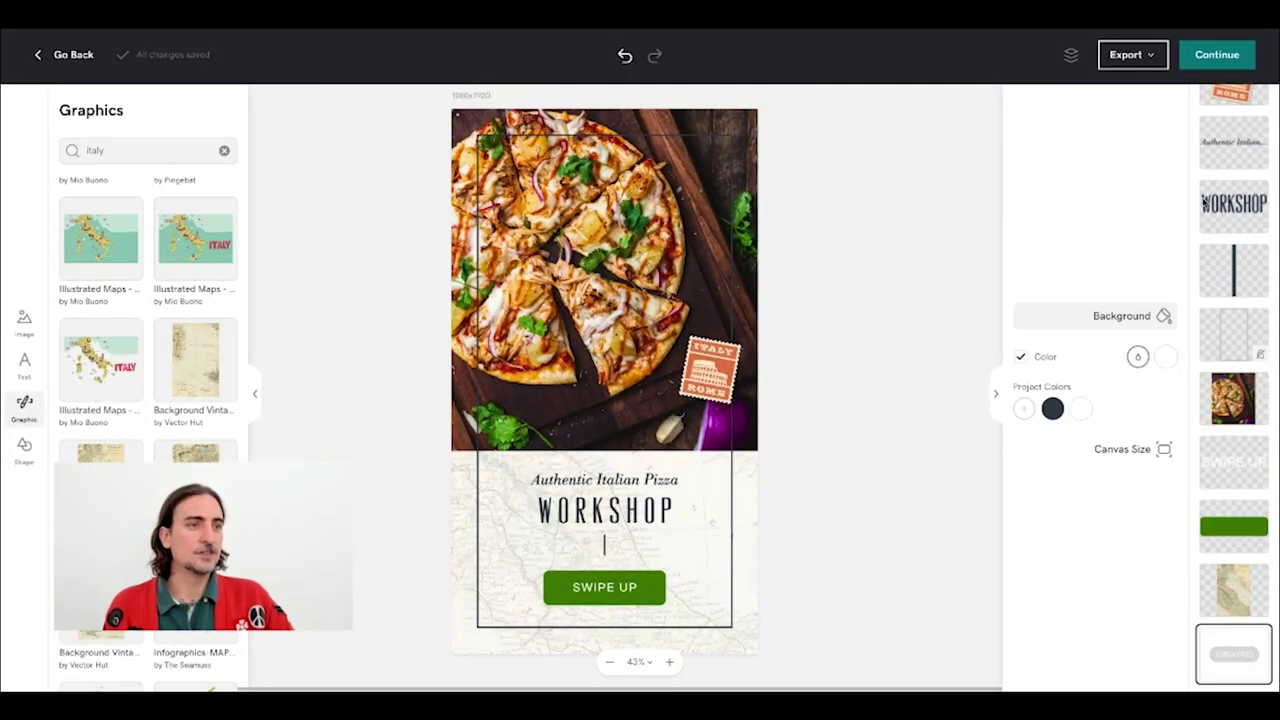
left_click(1154, 57)
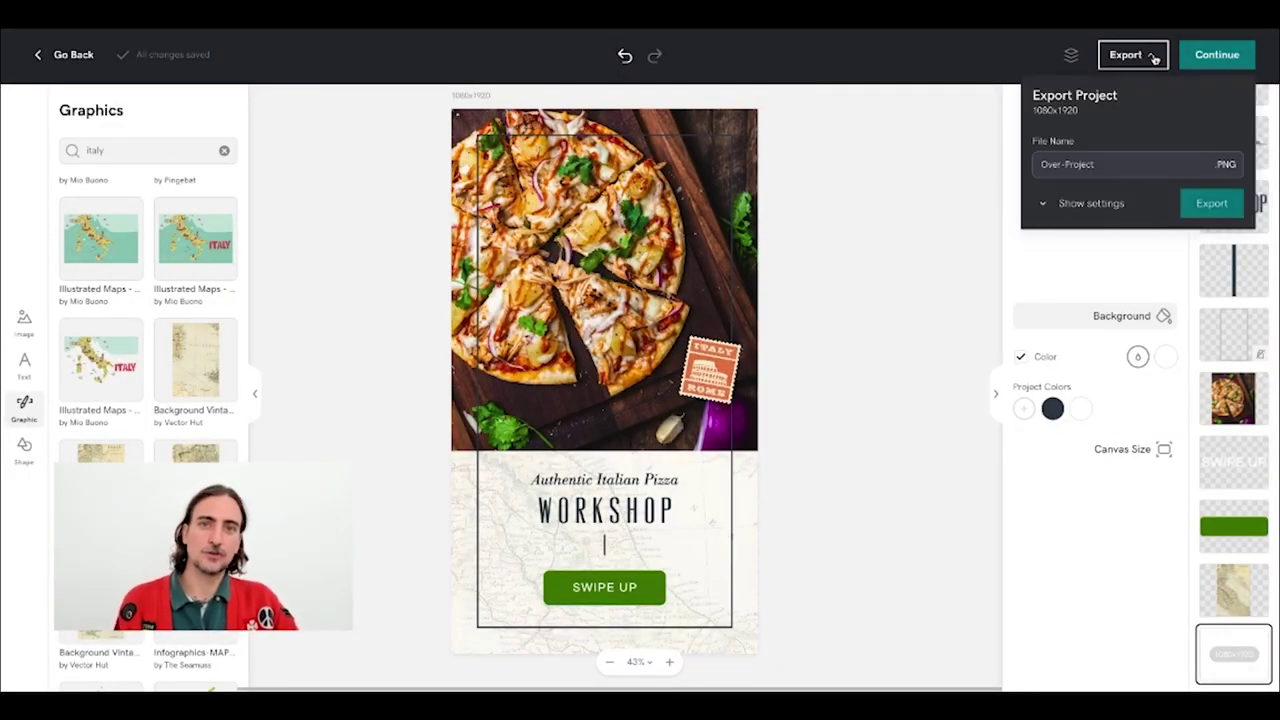
left_click(1048, 205)
left_click(1062, 225)
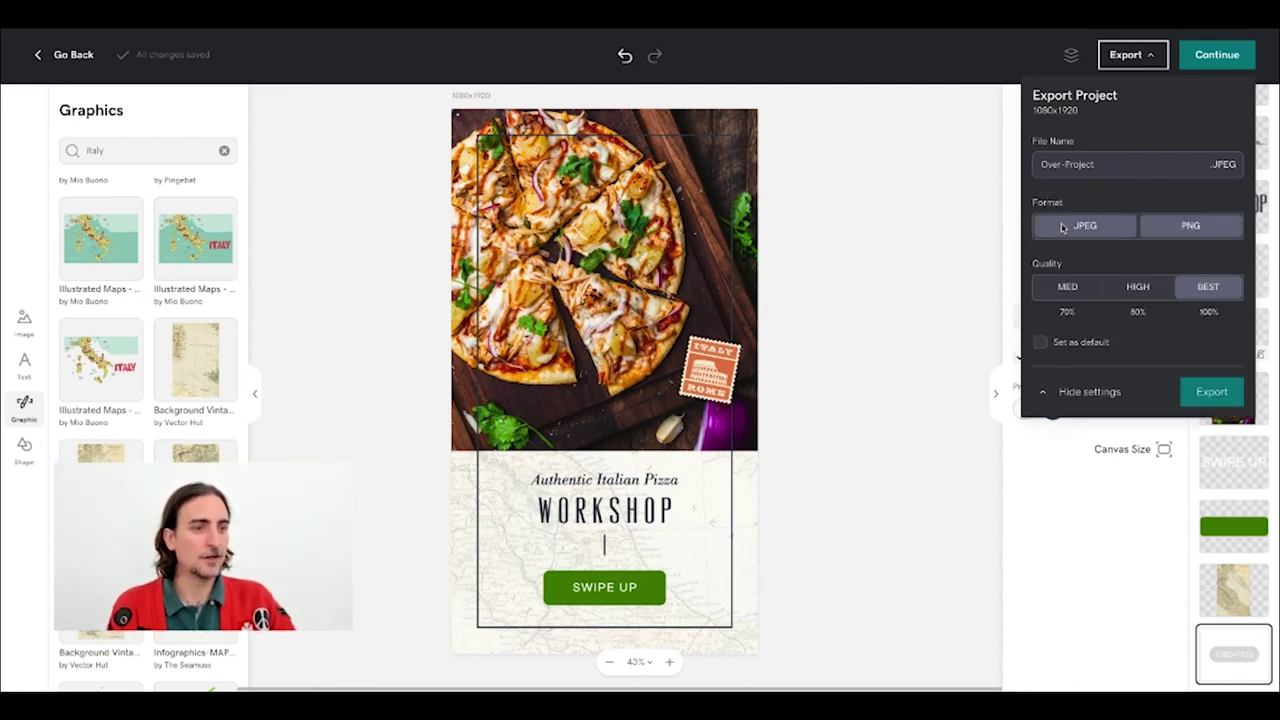
left_click(1188, 224)
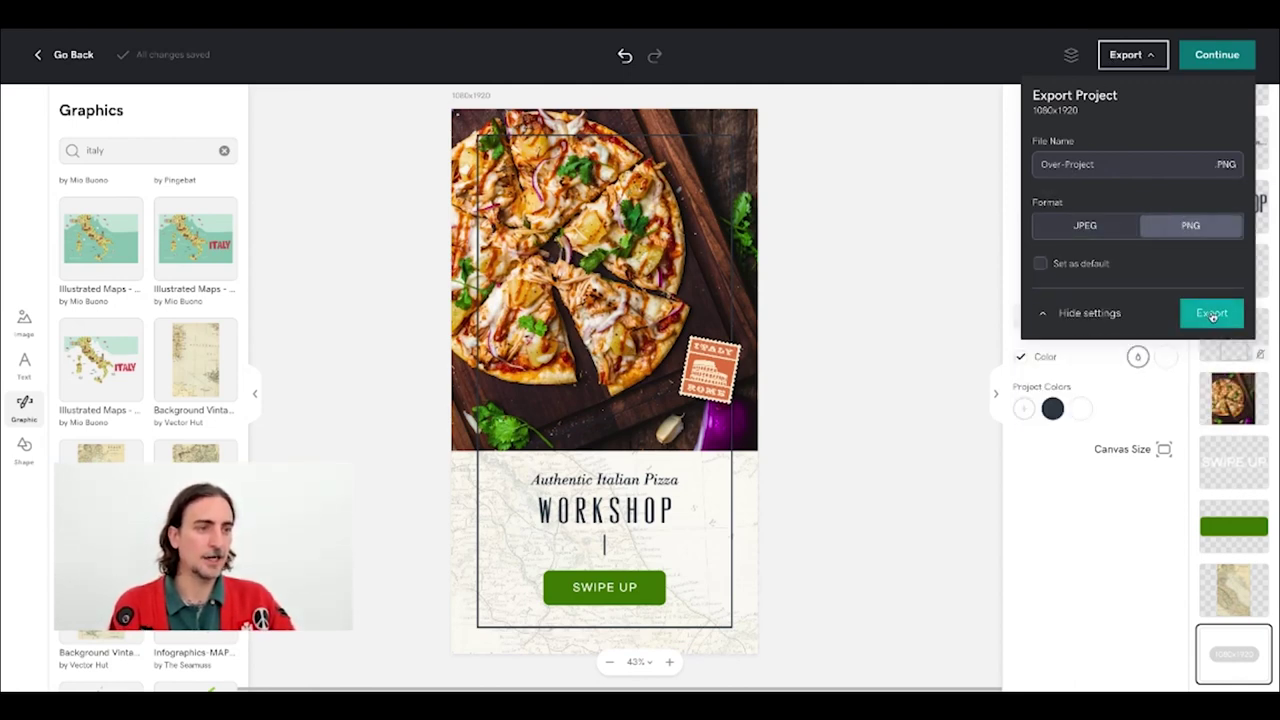
left_click(984, 185)
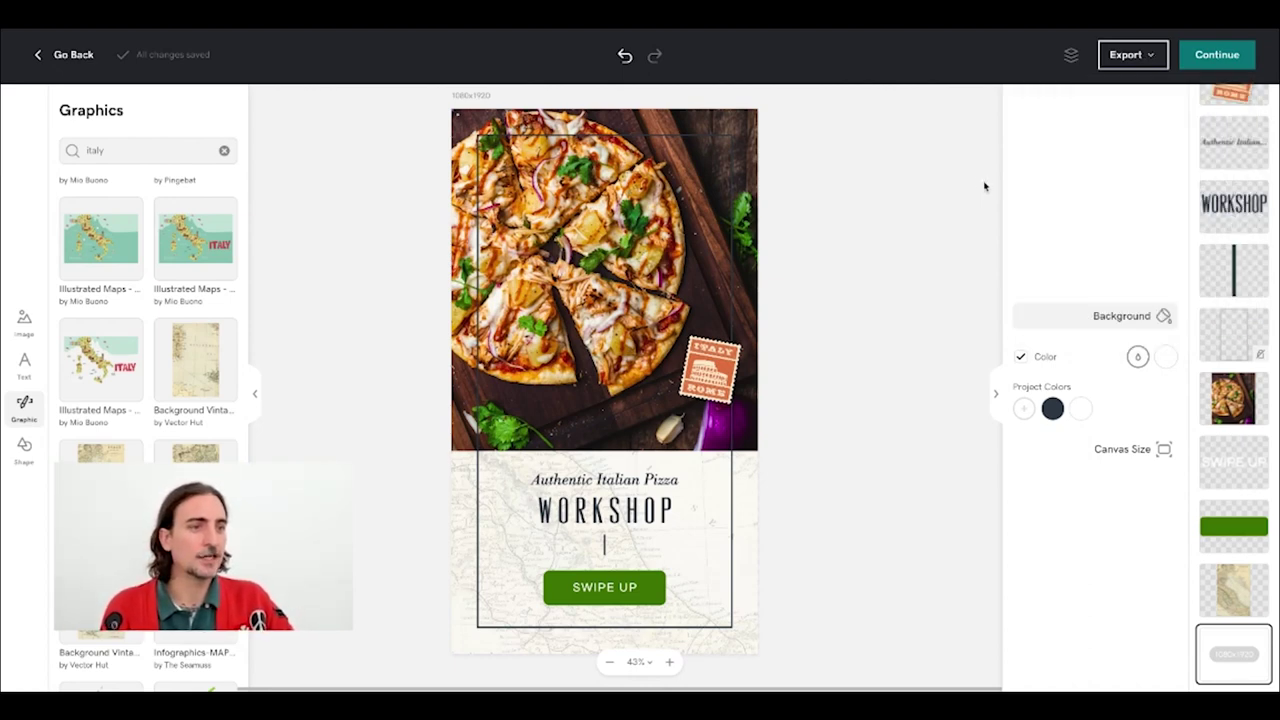
Step: Send the design to a new social post captioned 'The workshop starts tomorrow'
left_click(1218, 57)
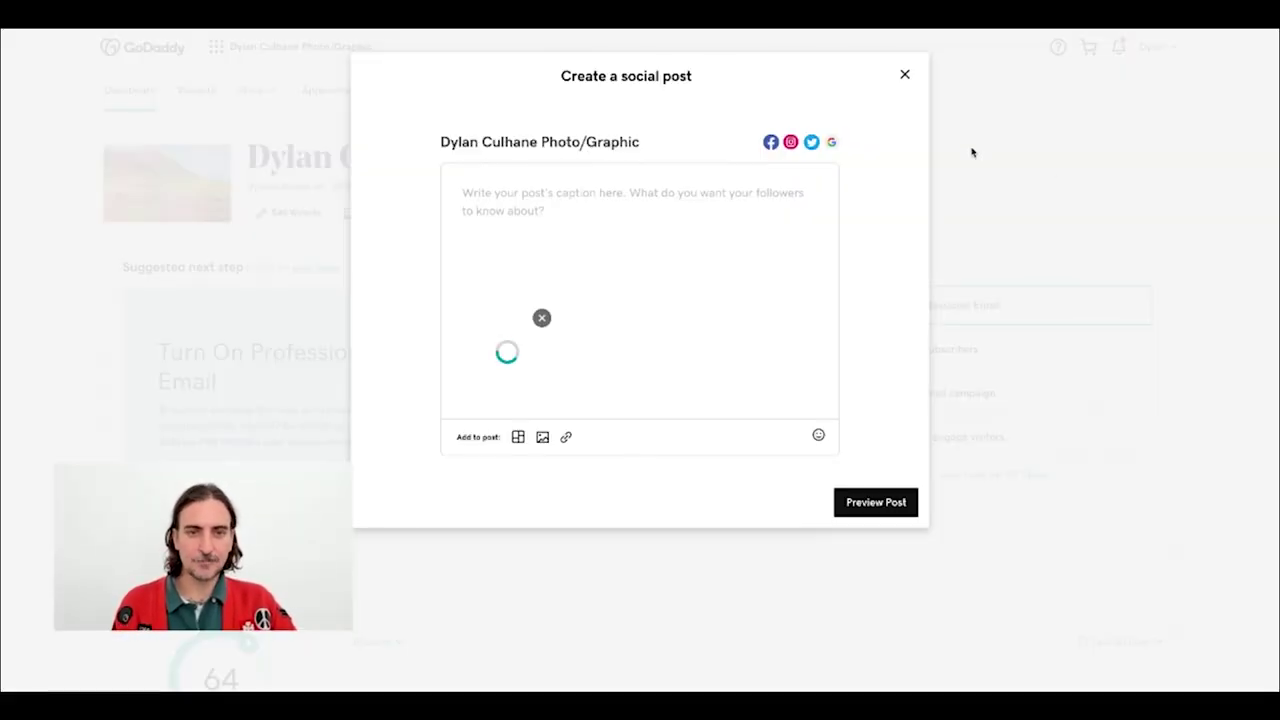
left_click(556, 214)
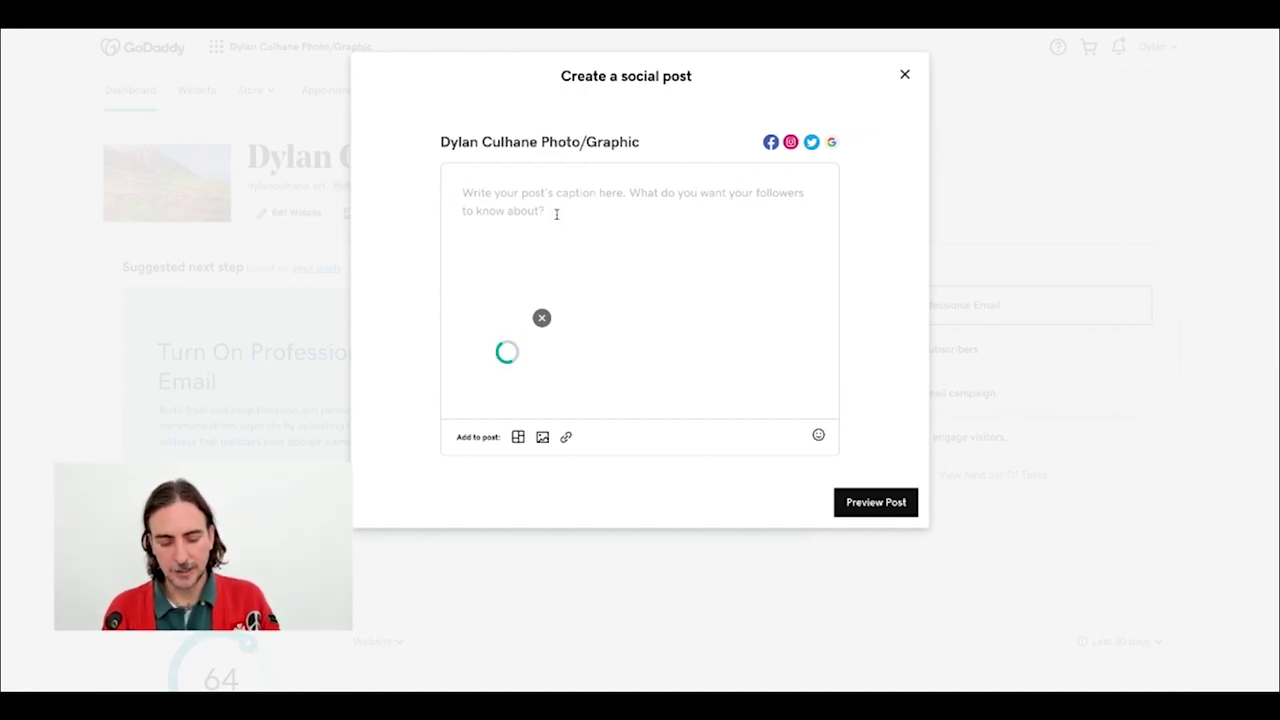
type("The work")
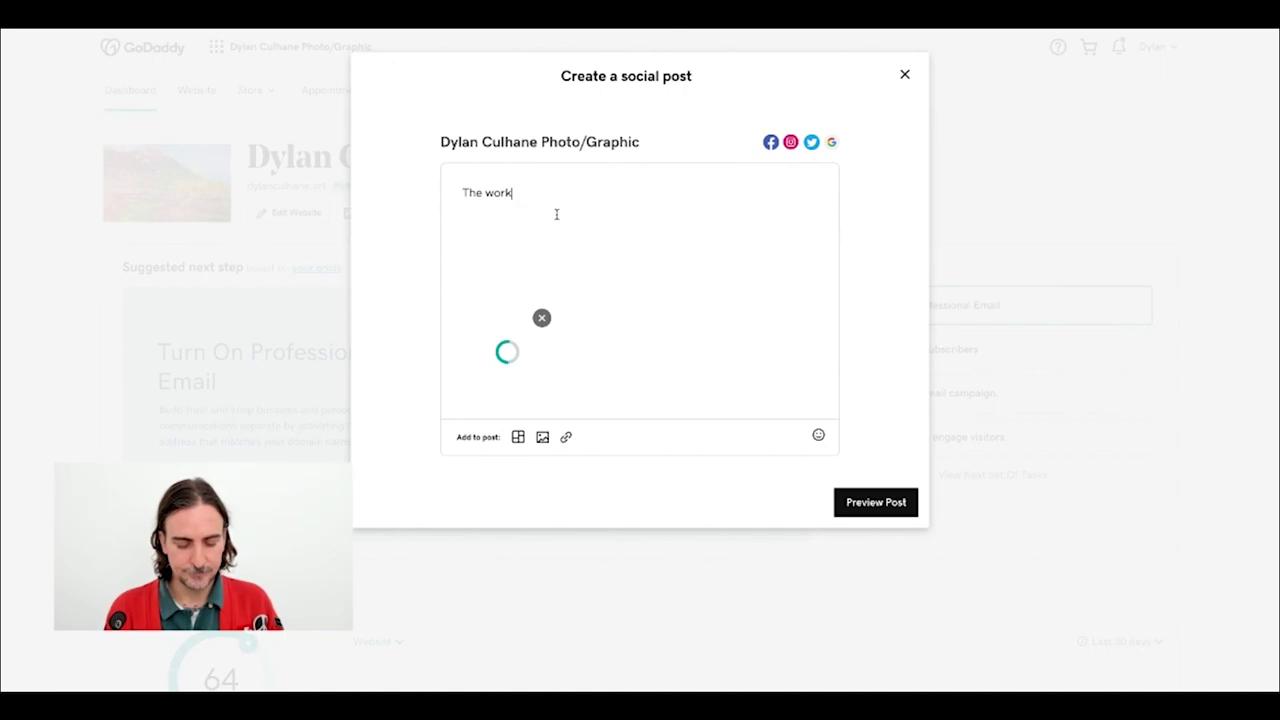
type("shop start")
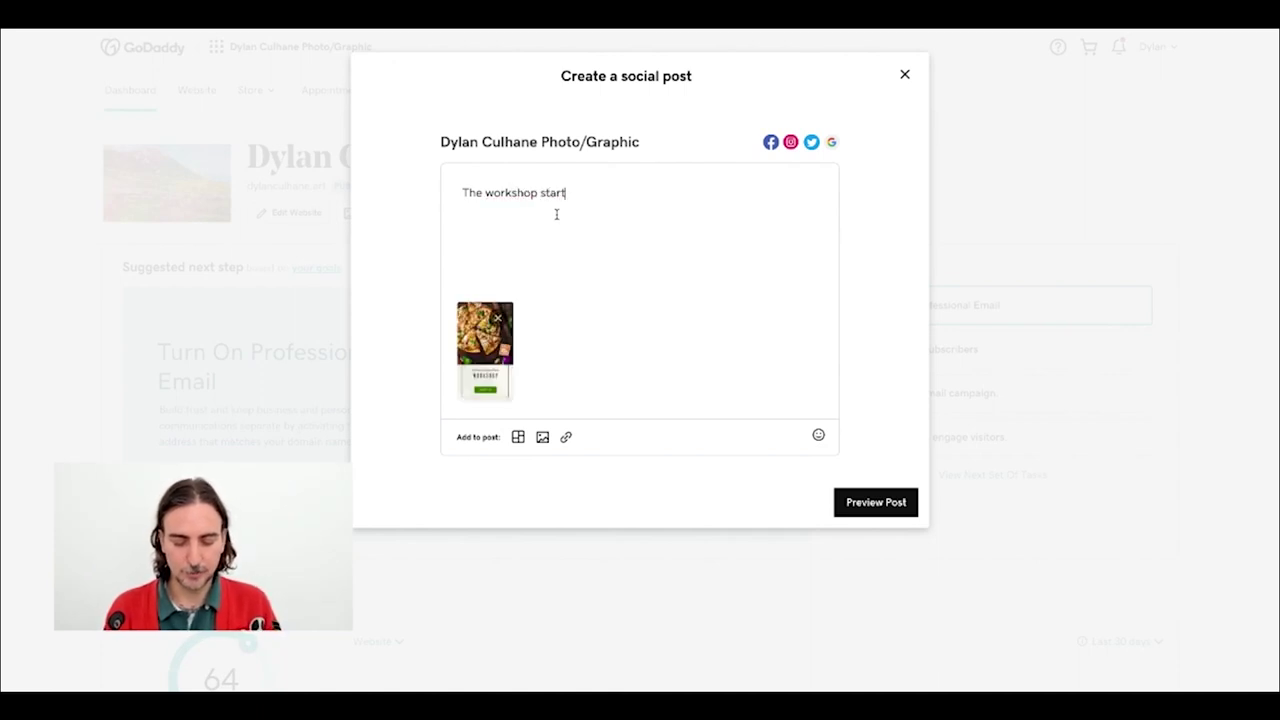
type("s tomorrow!")
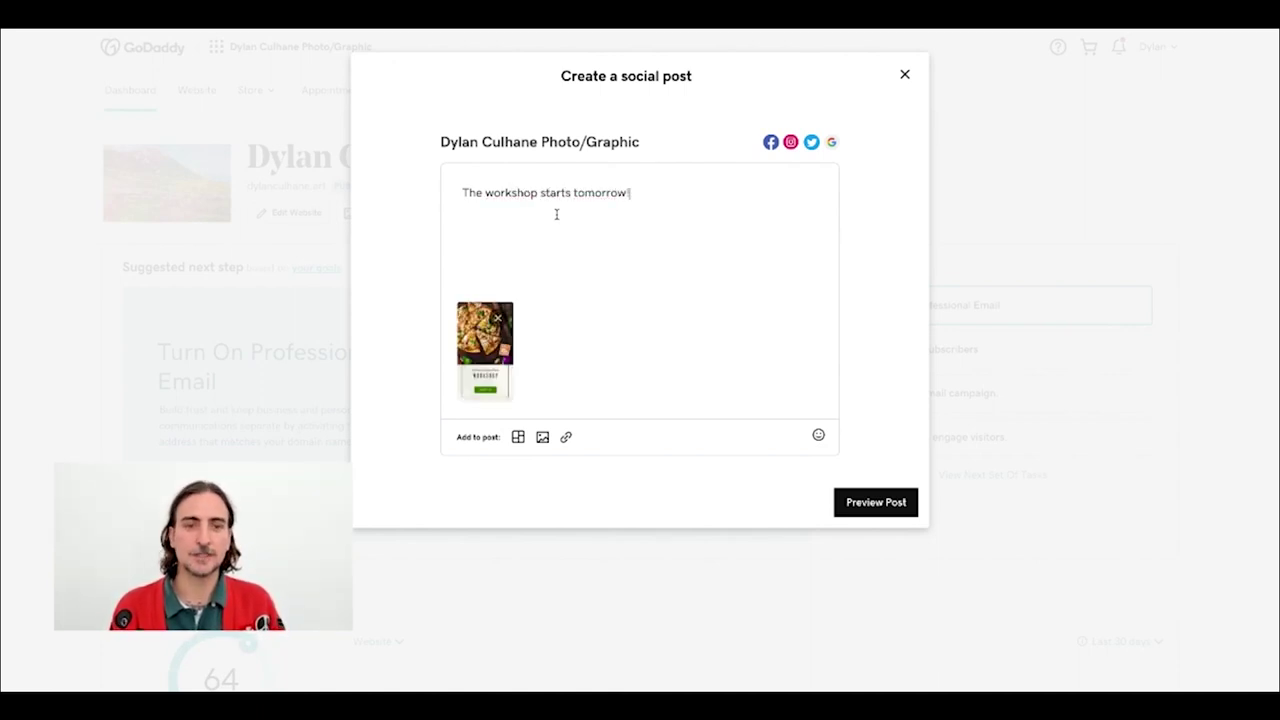
Step: Preview the social post and scroll through its previews
left_click(889, 506)
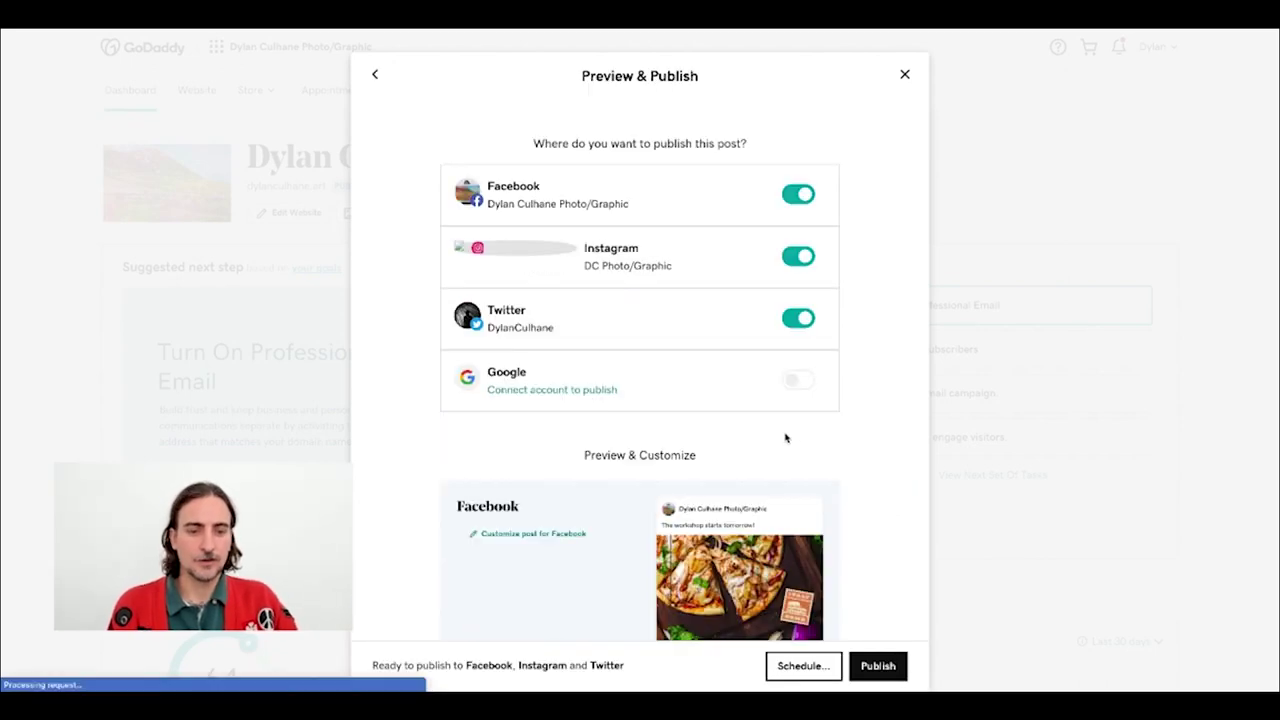
scroll(786, 437, "down", 3)
scroll(786, 437, "down", 4)
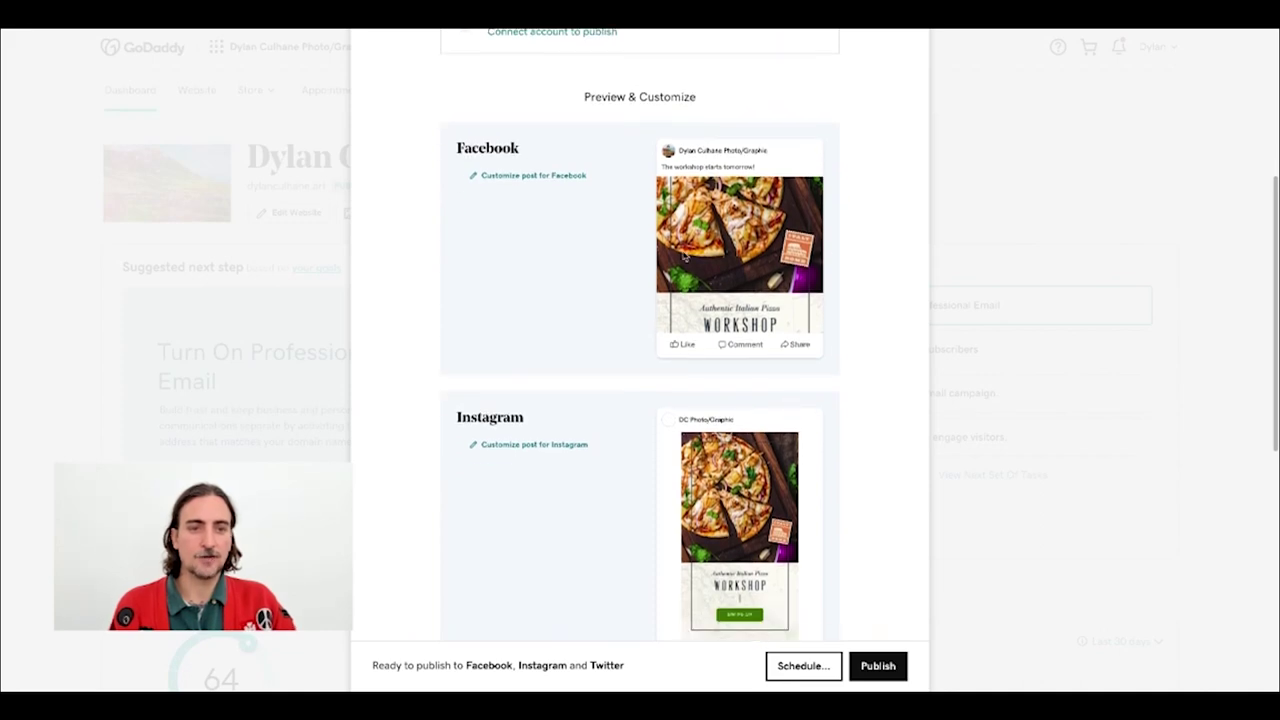
scroll(756, 272, "down", 3)
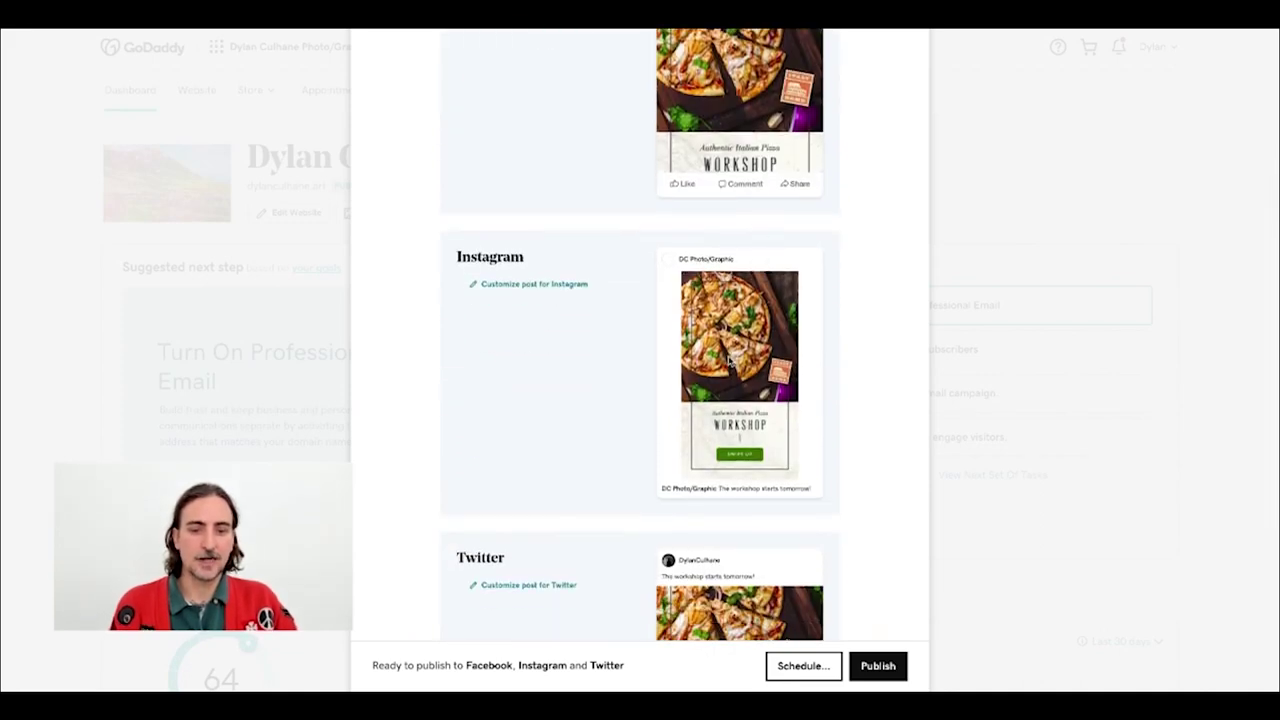
scroll(731, 357, "down", 3)
scroll(757, 380, "down", 3)
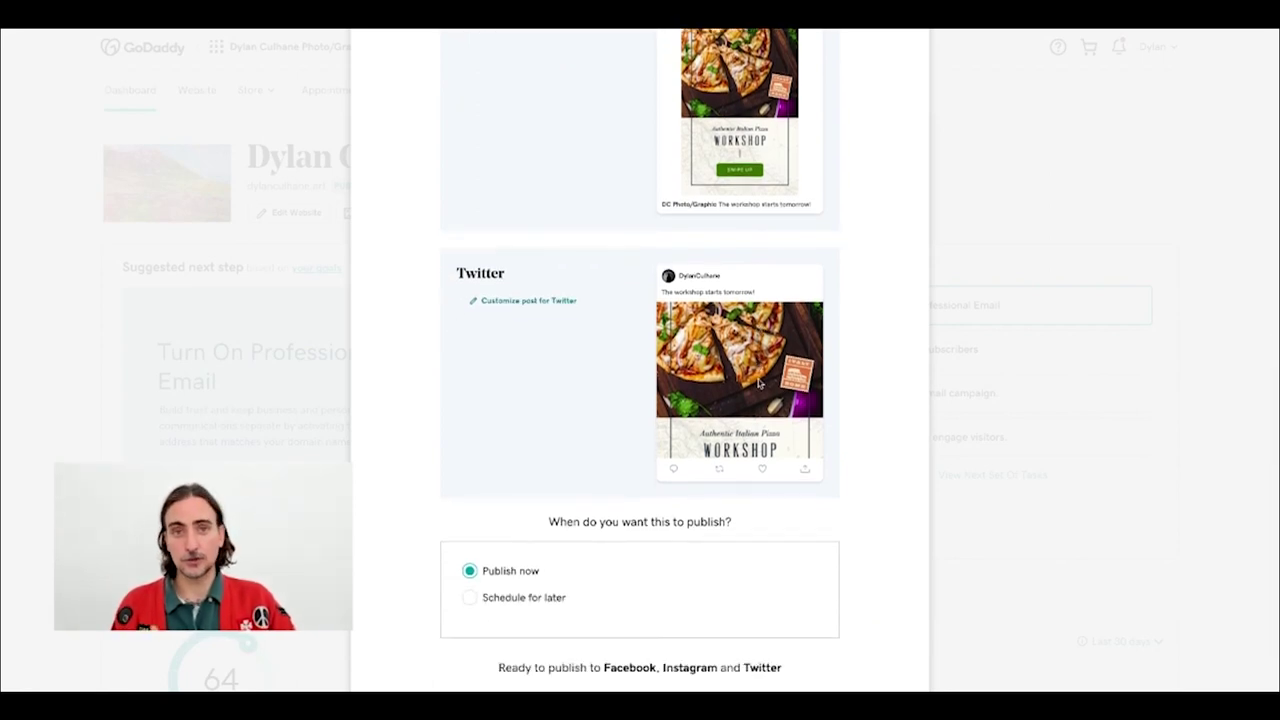
scroll(761, 376, "down", 2)
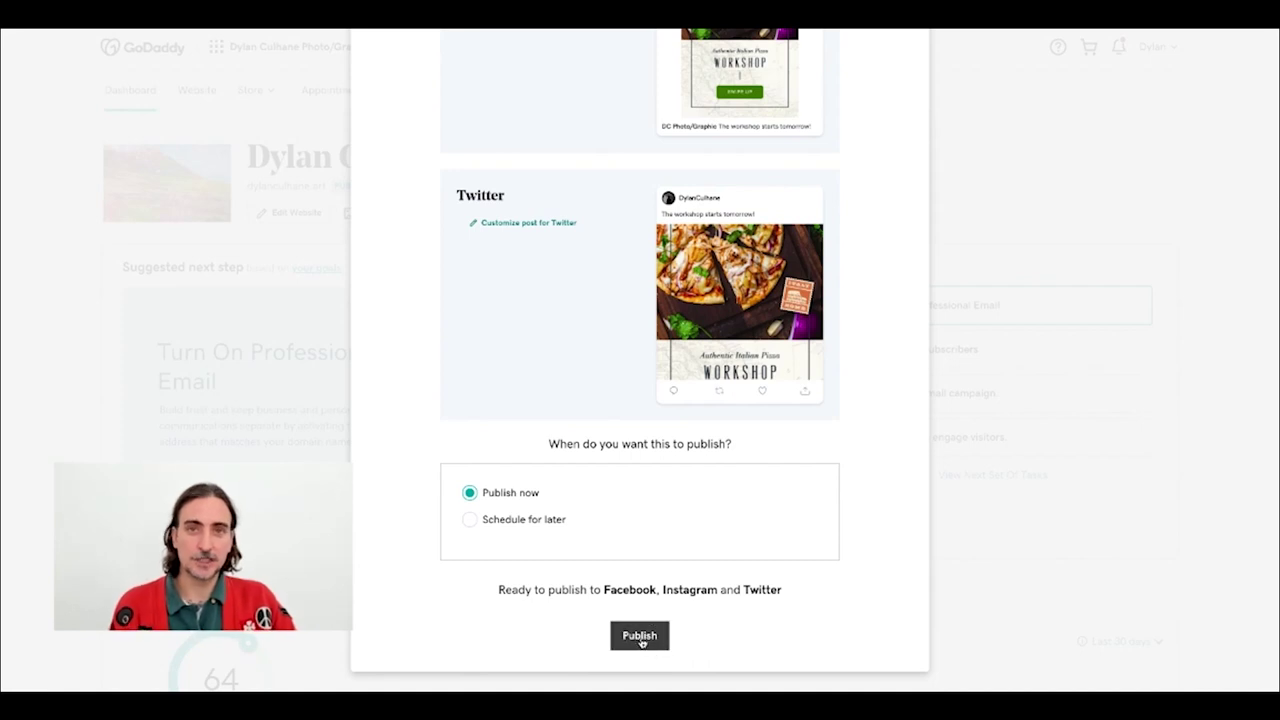
Step: Choose Schedule for later at 4:00 pm, then close the post without publishing
left_click(472, 522)
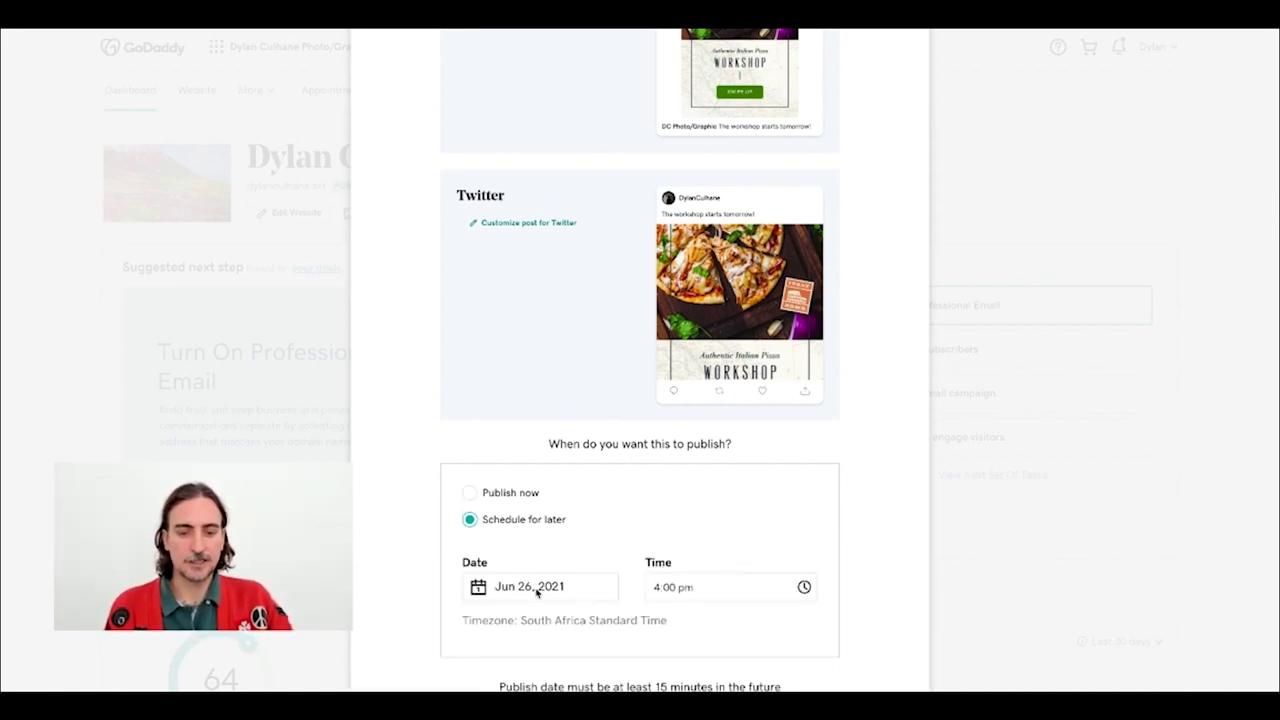
scroll(537, 592, "down", 1)
left_click(543, 493)
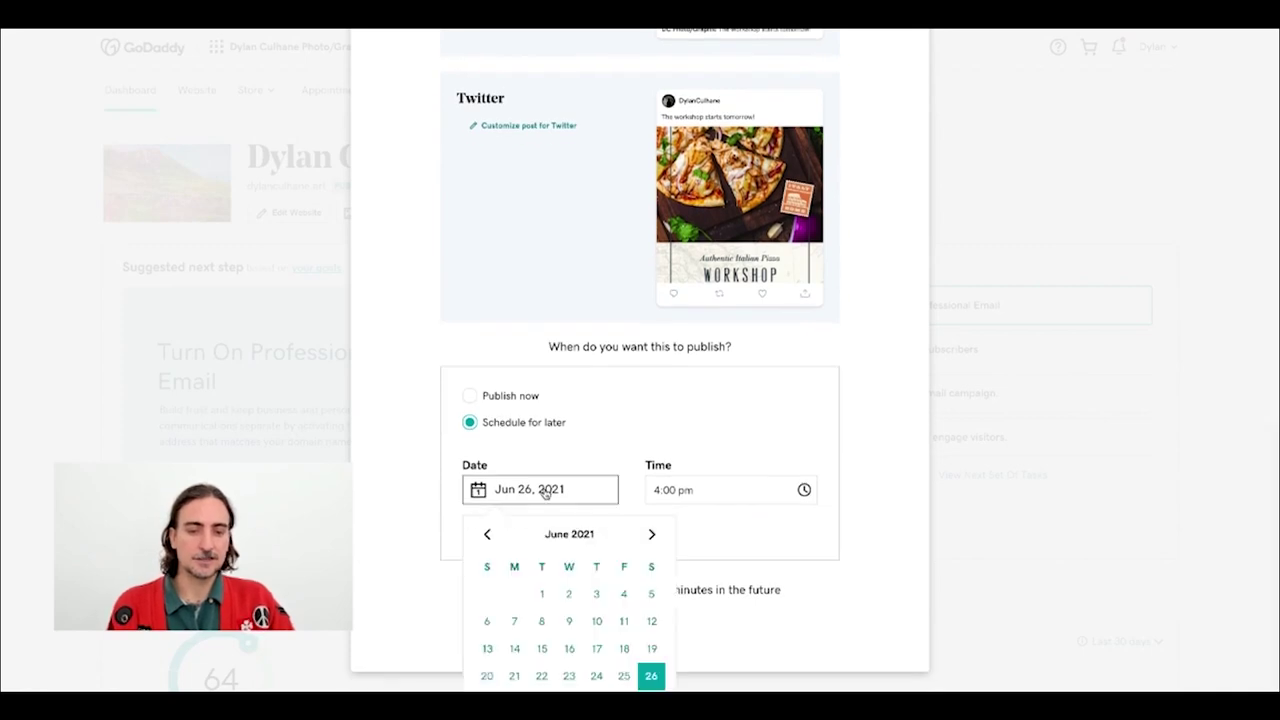
left_click(707, 492)
left_click(713, 551)
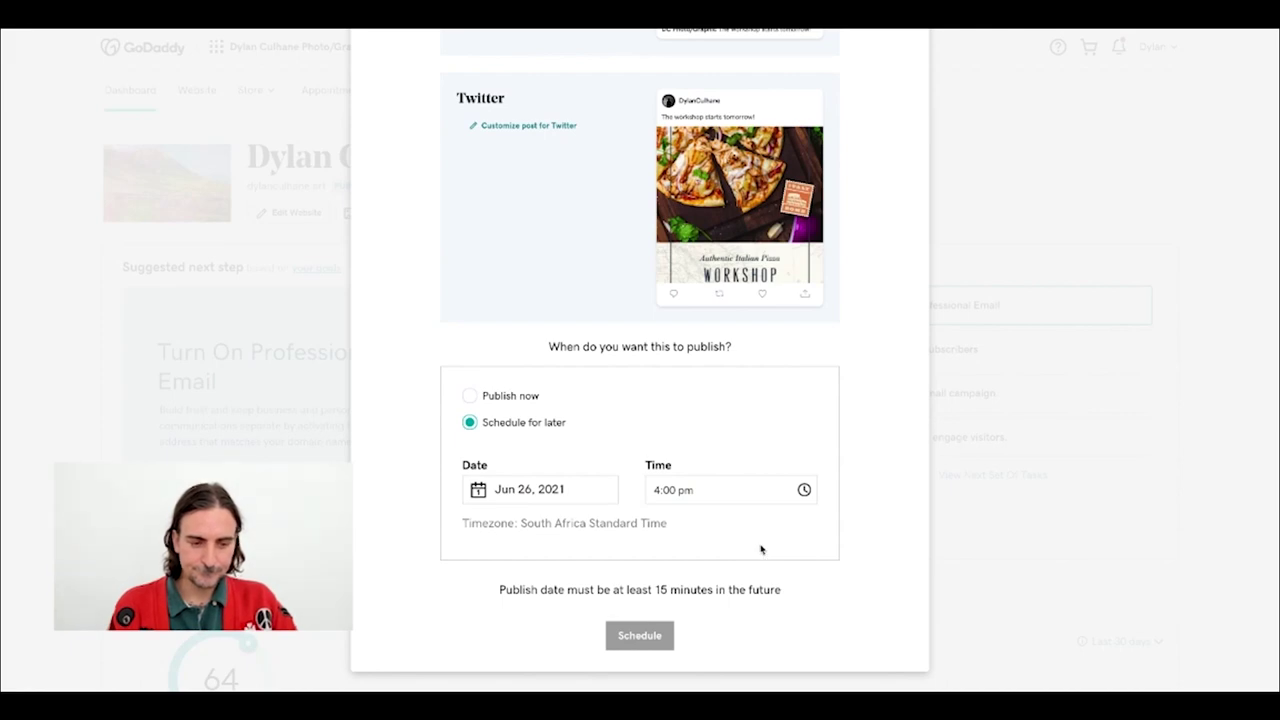
scroll(761, 549, "up", 5)
scroll(761, 549, "up", 6)
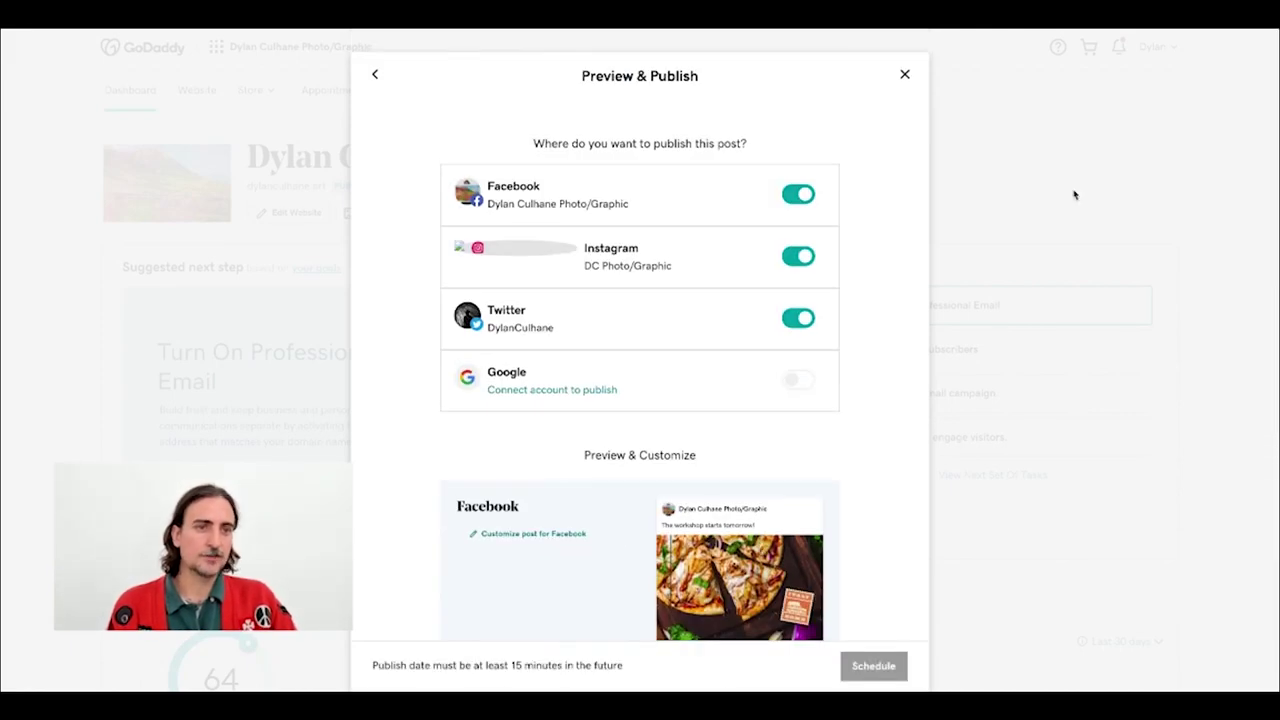
left_click(905, 75)
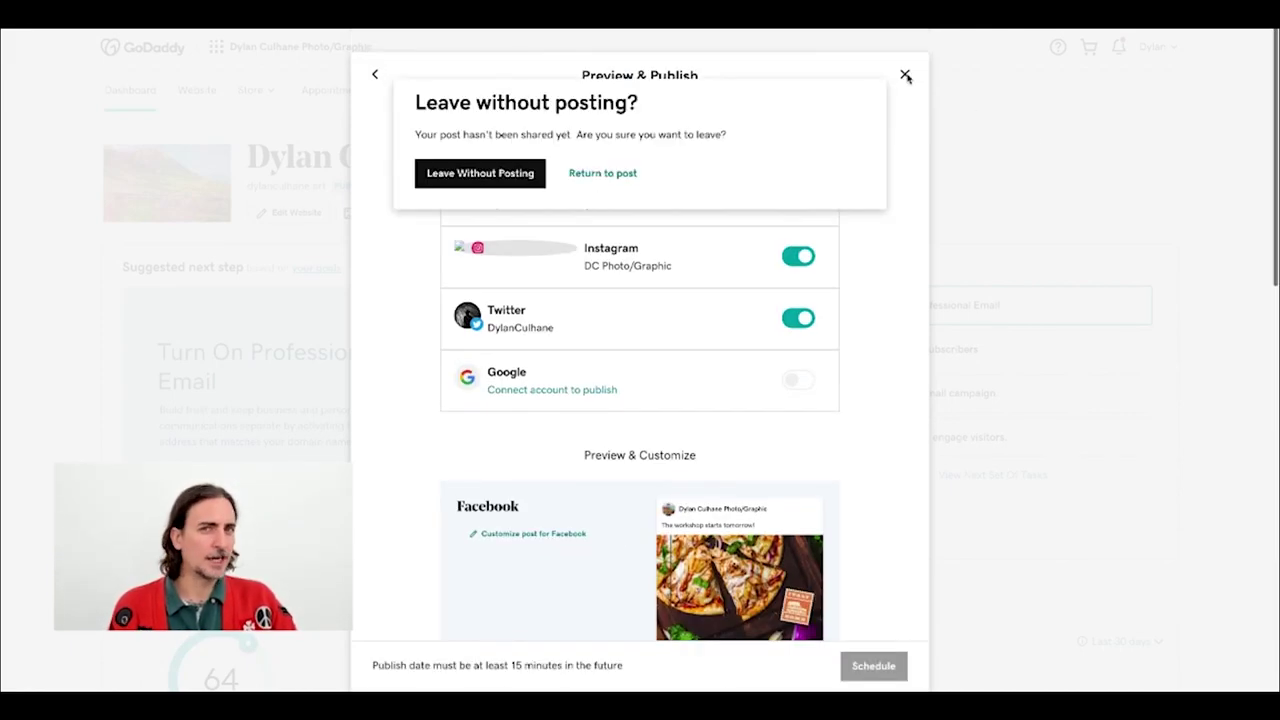
Step: Confirm leaving without posting and open the My Photos library
left_click(502, 173)
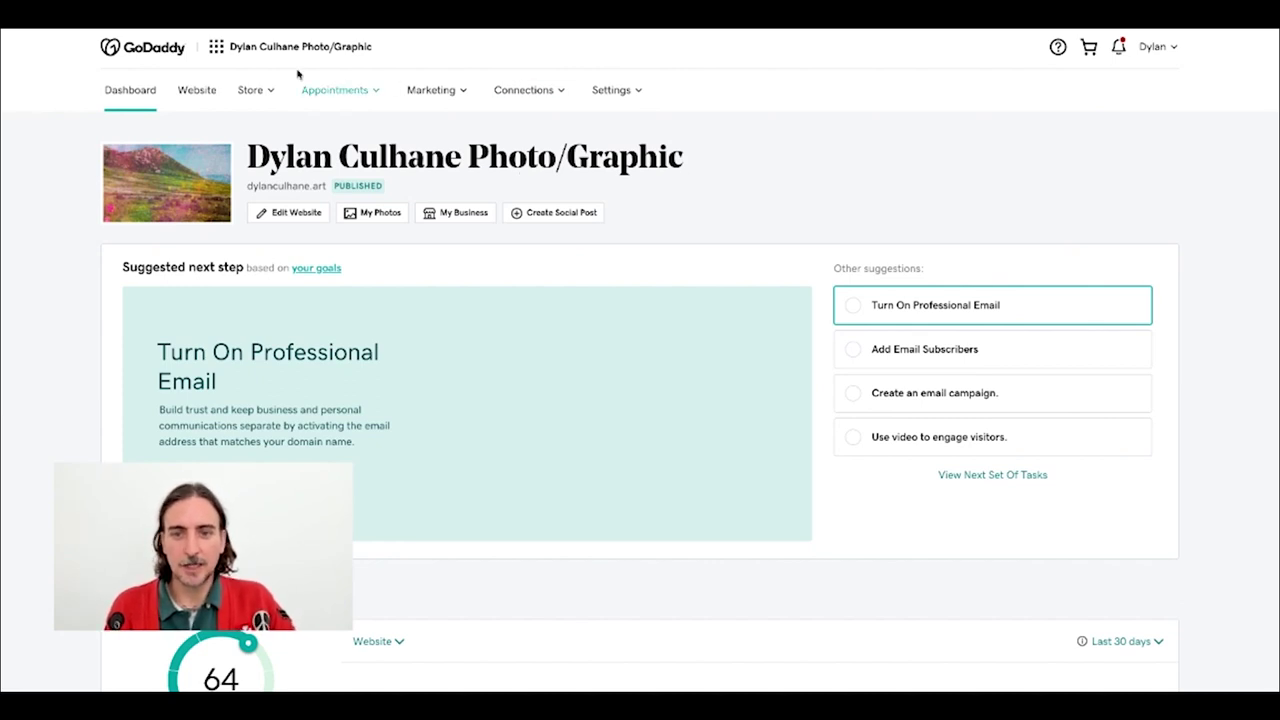
left_click(383, 216)
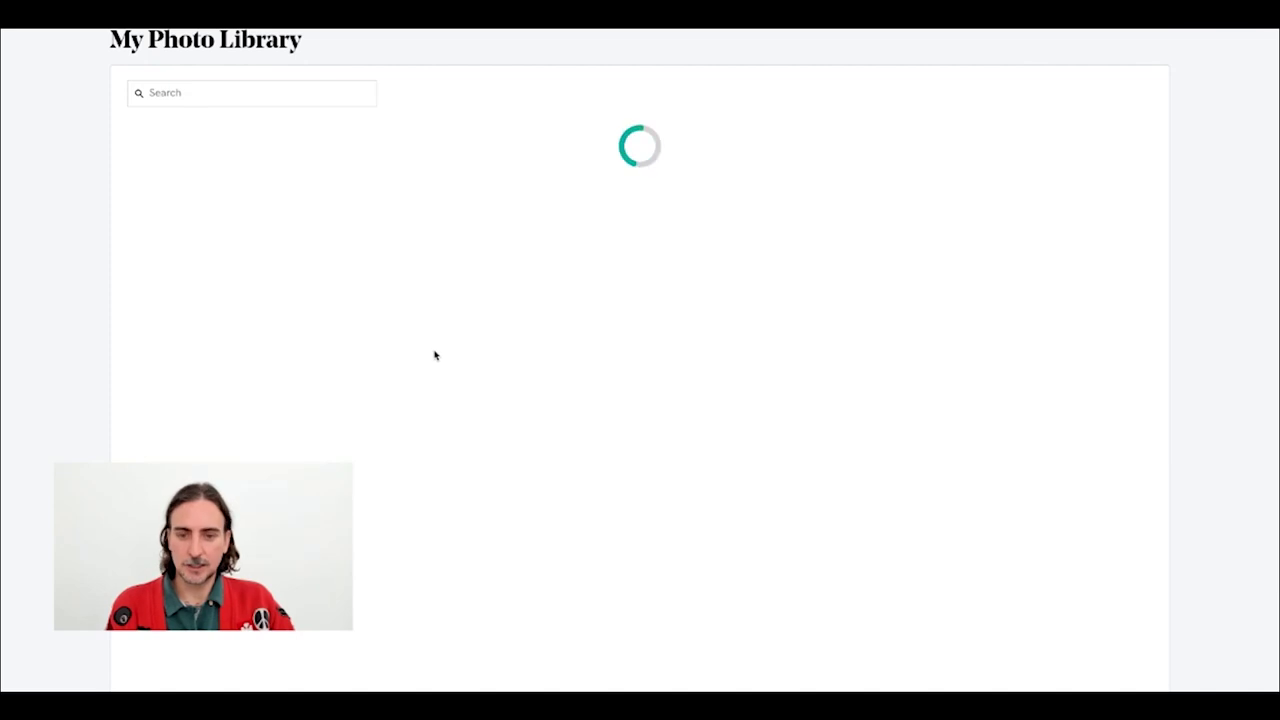
scroll(437, 357, "down", 1)
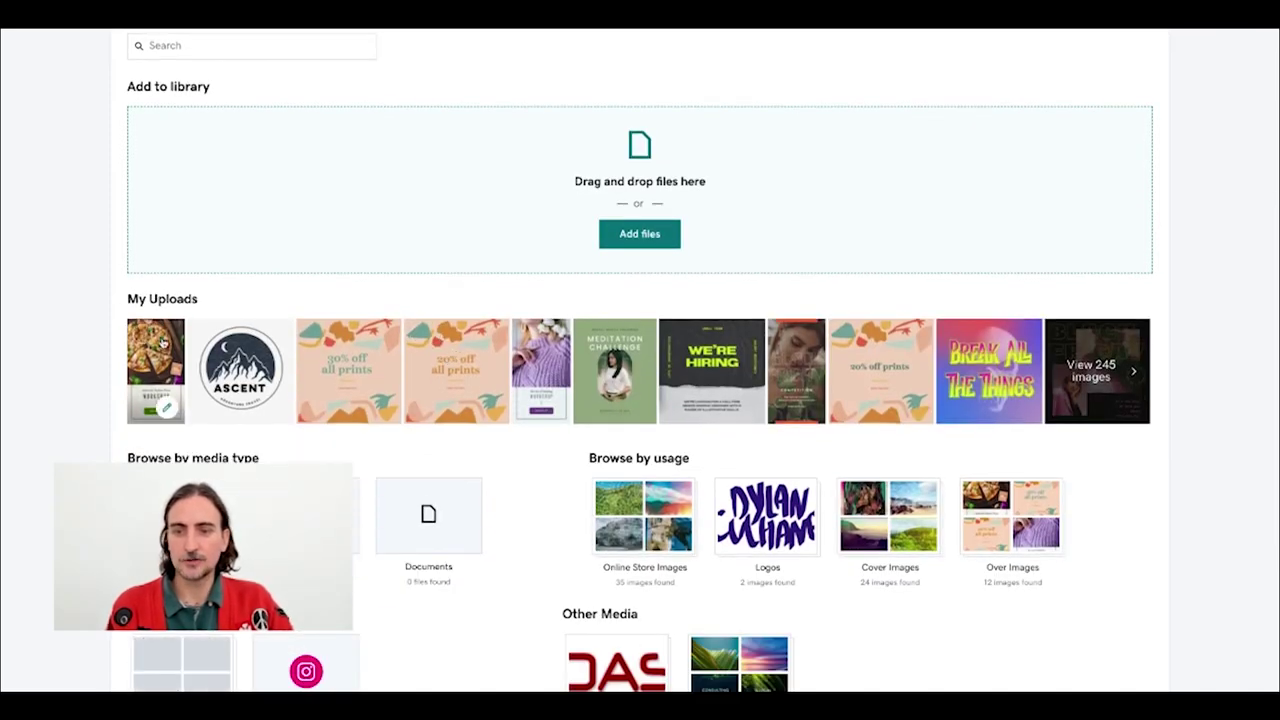
Step: View the pizza workshop story full size from My Uploads, then close the viewer
left_click(162, 342)
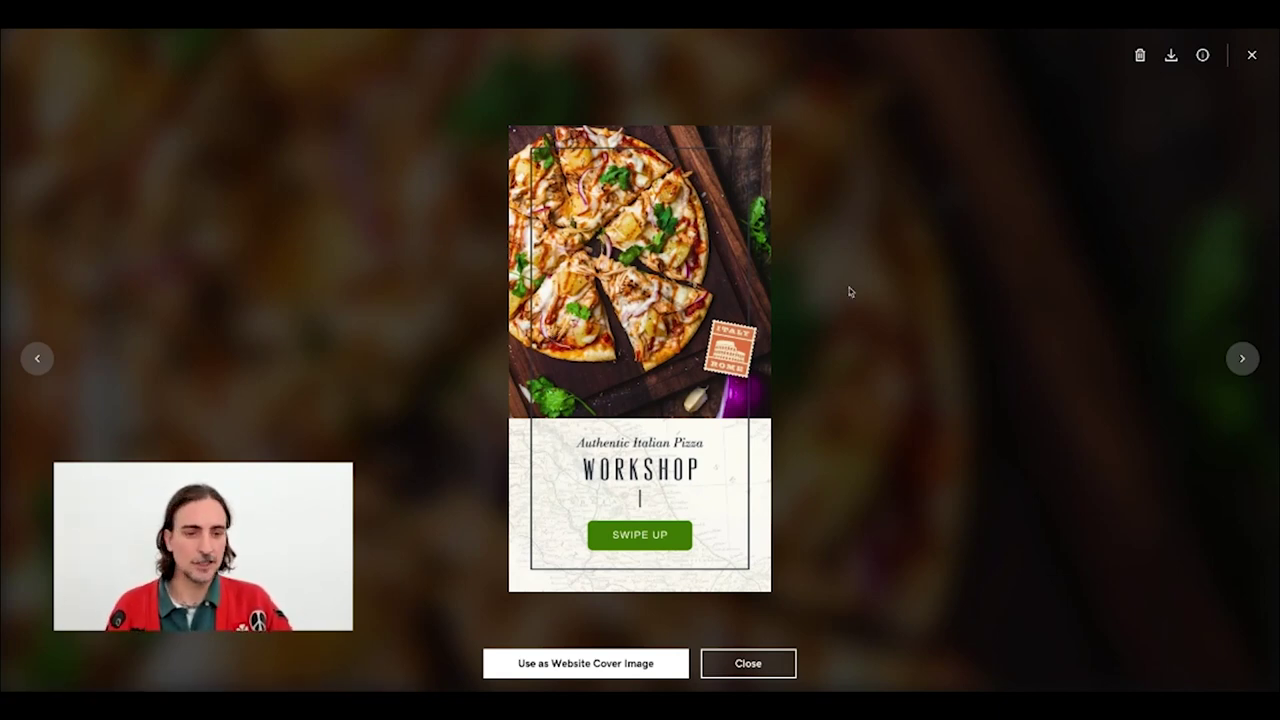
left_click(1251, 57)
scroll(494, 271, "up", 1)
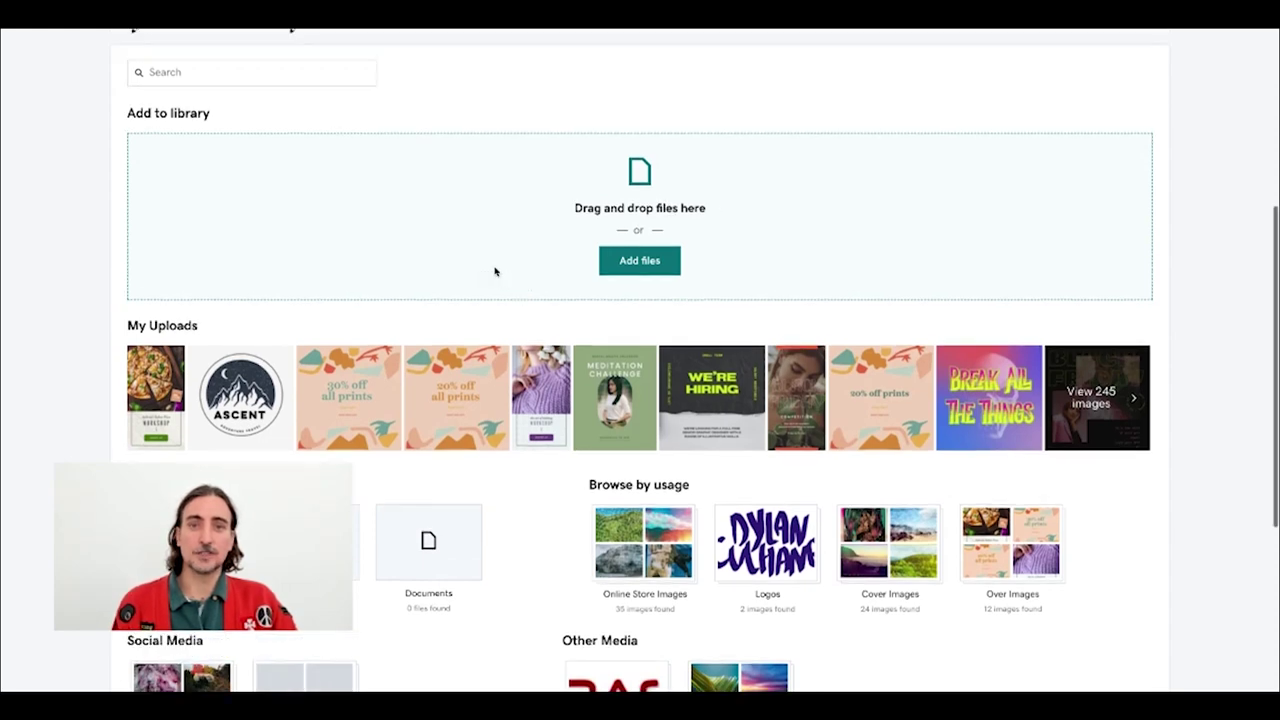
scroll(494, 271, "up", 5)
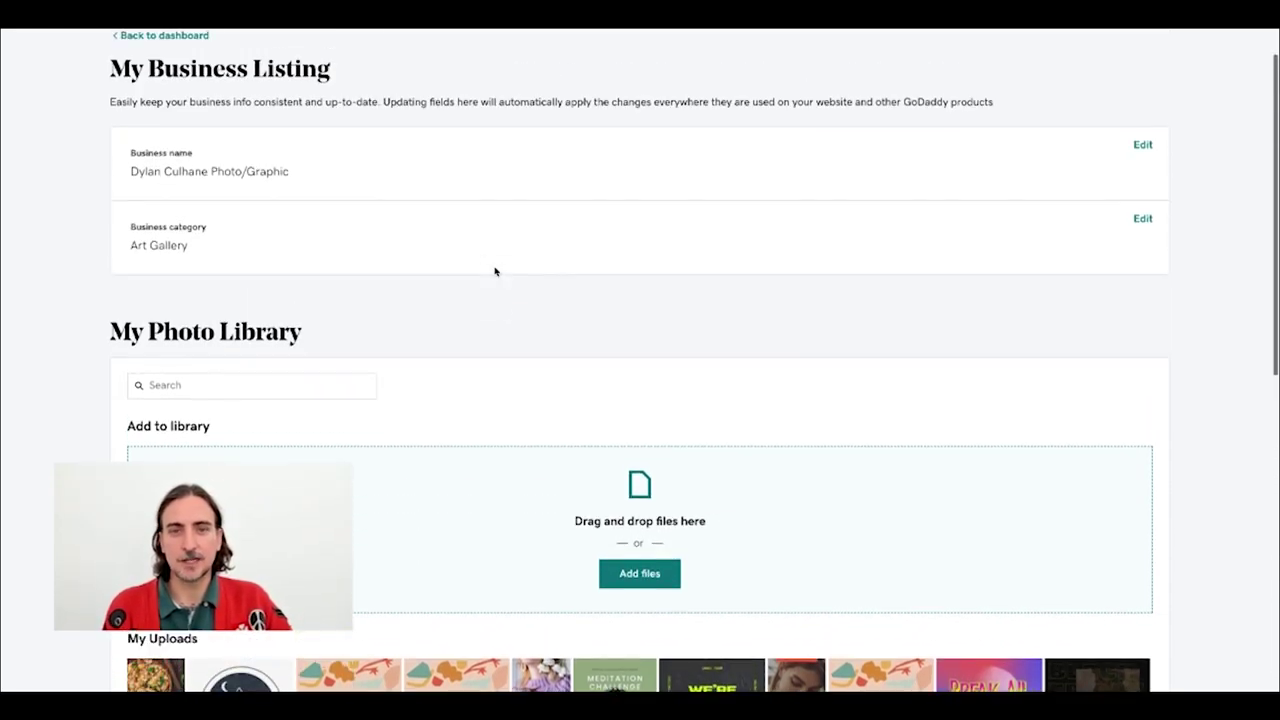
scroll(494, 271, "up", 1)
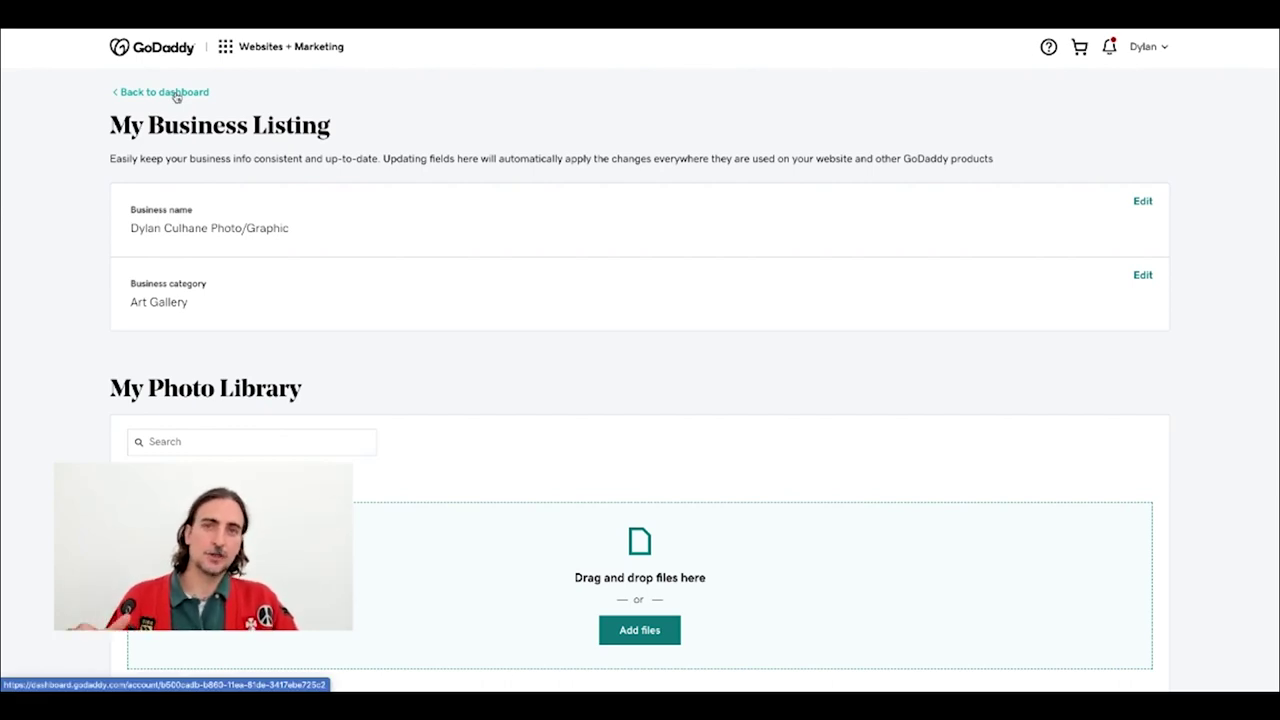
Step: Return to the dashboard and launch Content Creator from the Marketing menu
left_click(176, 93)
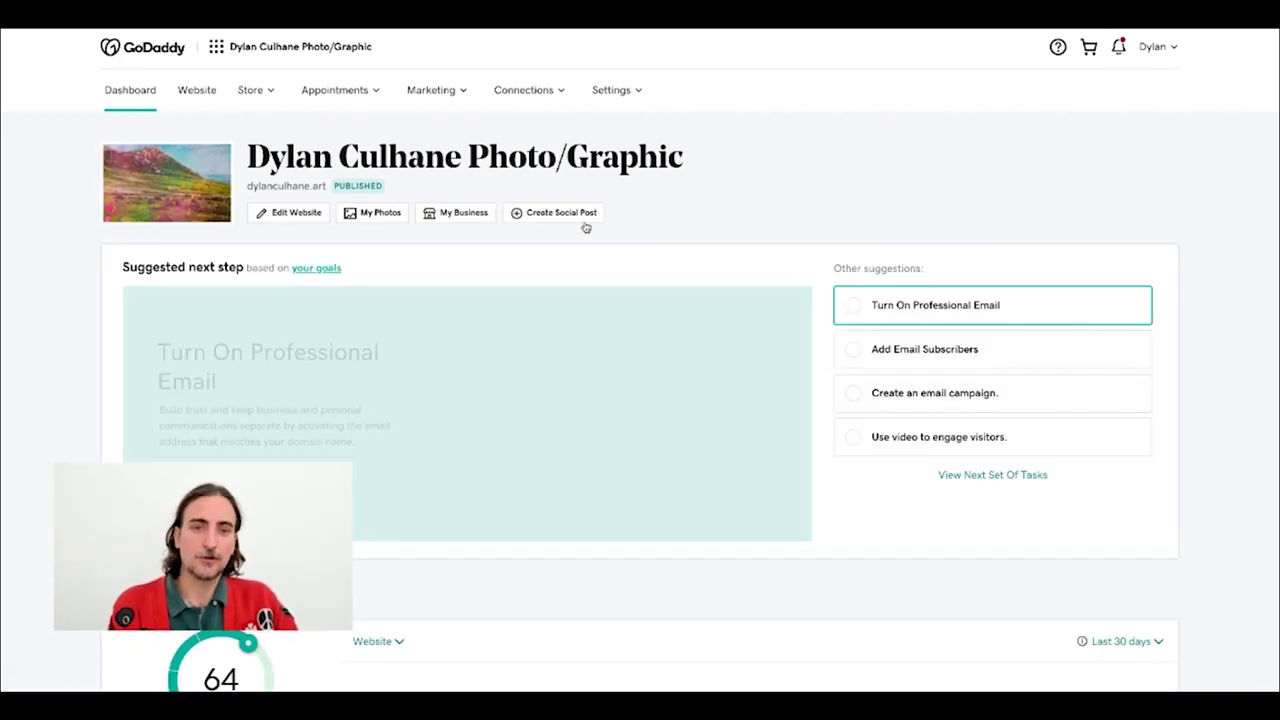
mouse_move(558, 213)
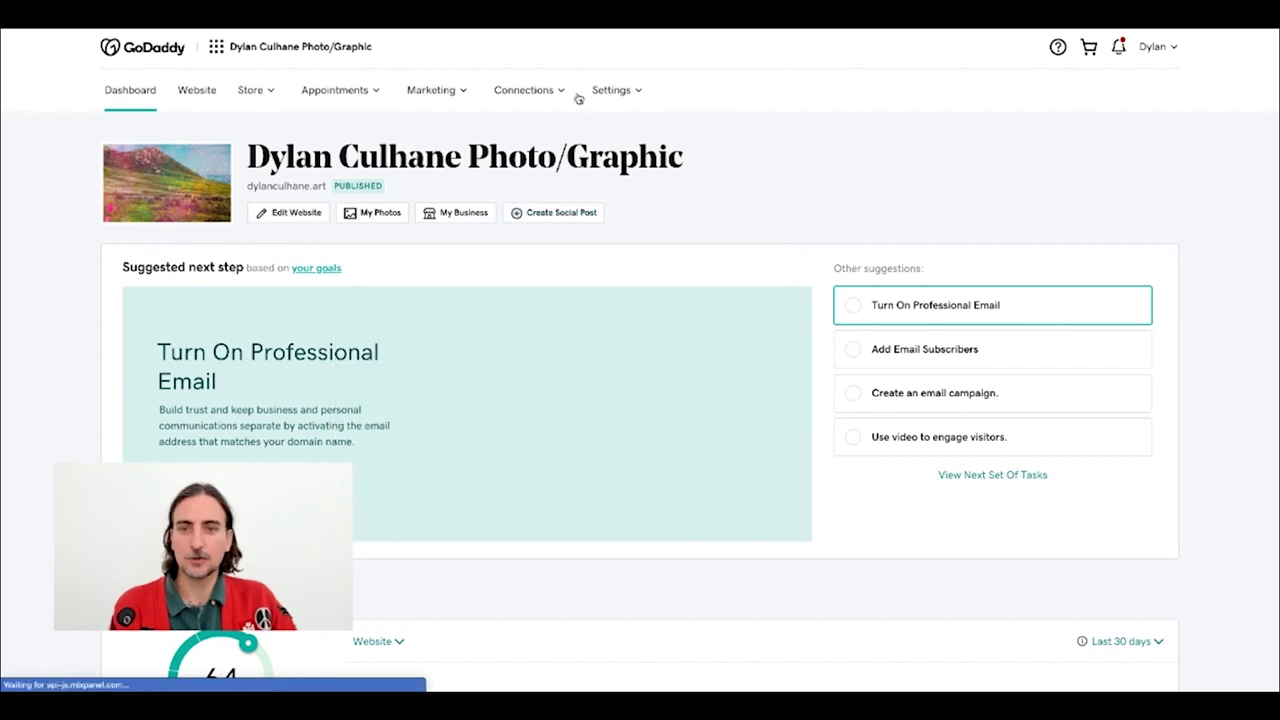
left_click(460, 92)
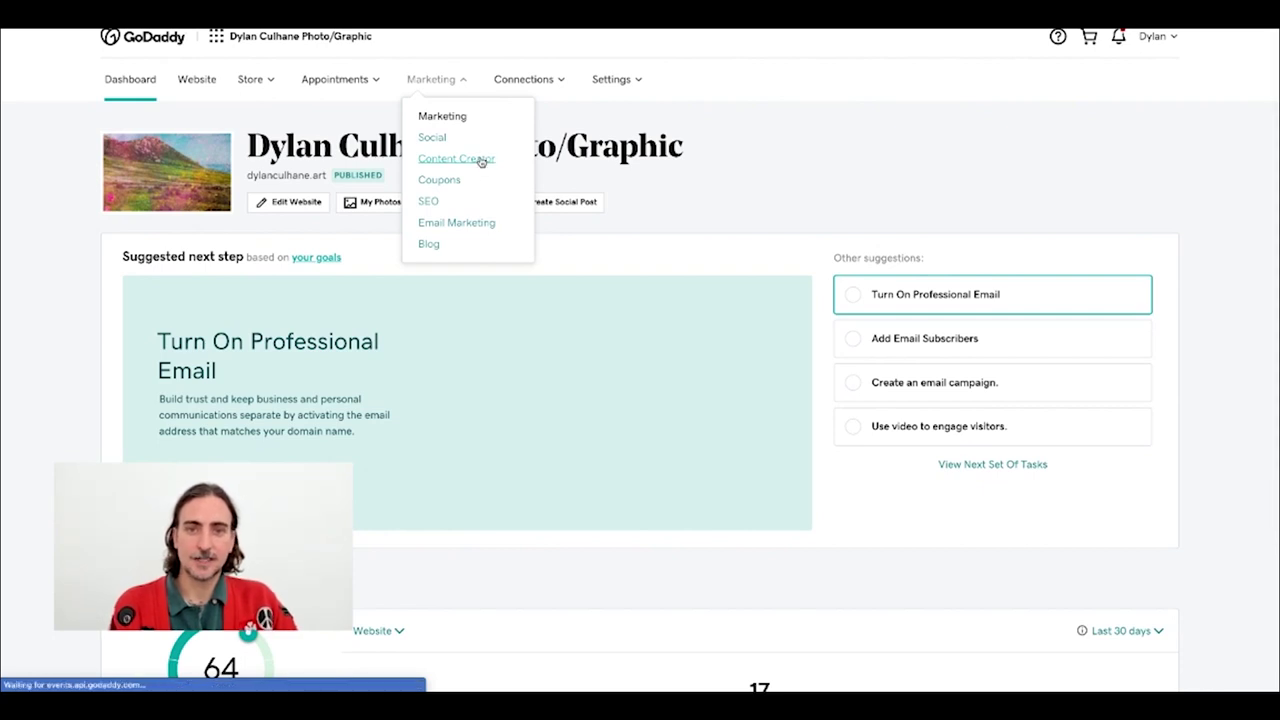
left_click(481, 160)
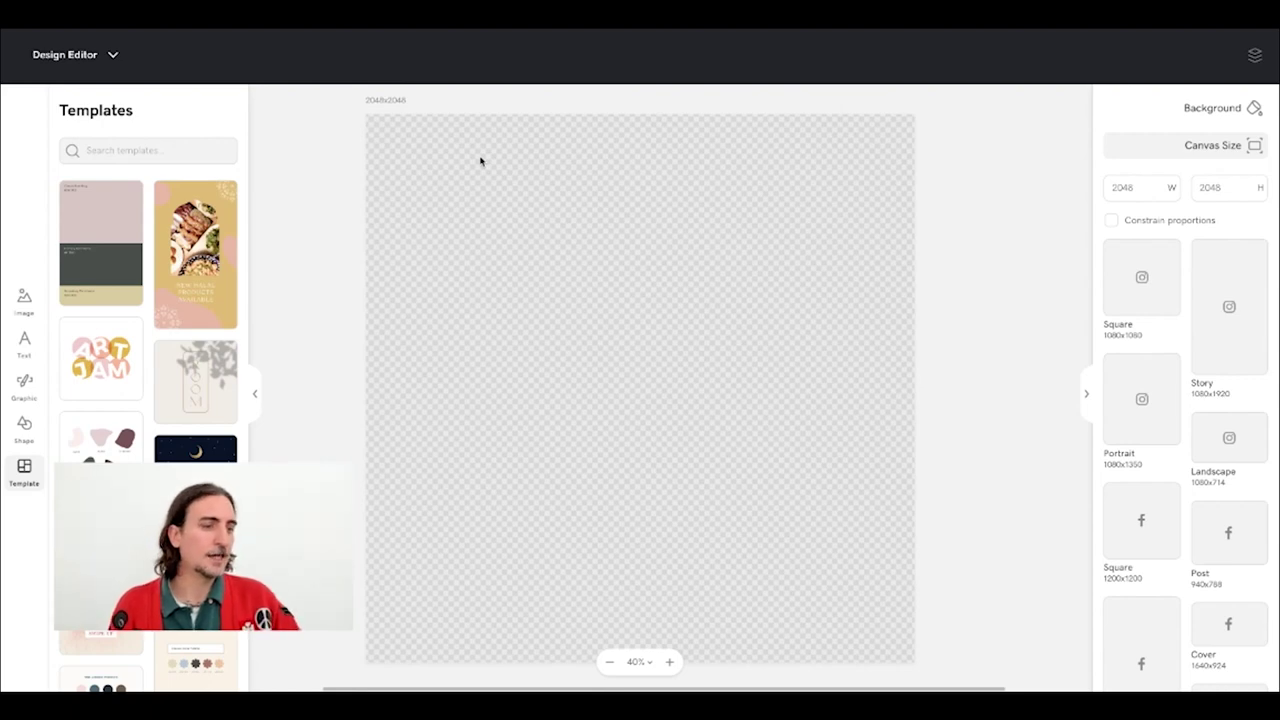
scroll(1160, 393, "down", 3)
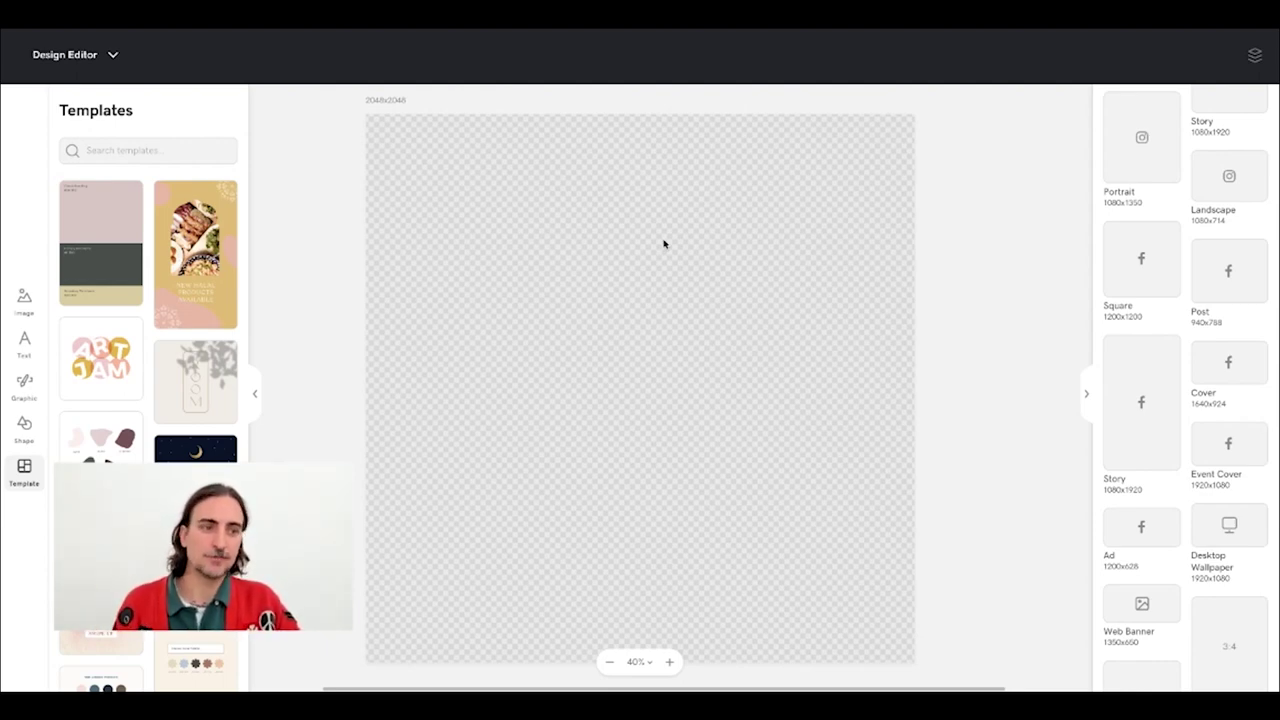
scroll(1153, 415, "down", 1)
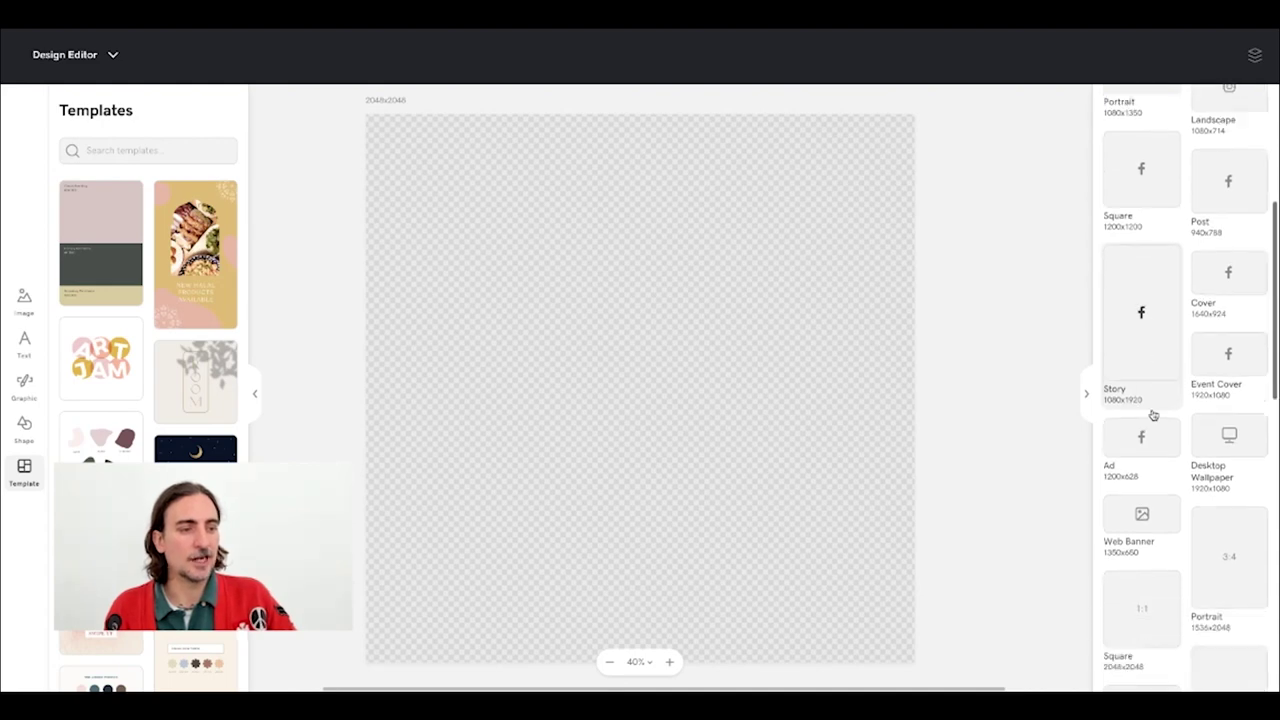
scroll(1155, 418, "down", 1)
scroll(1158, 400, "up", 2)
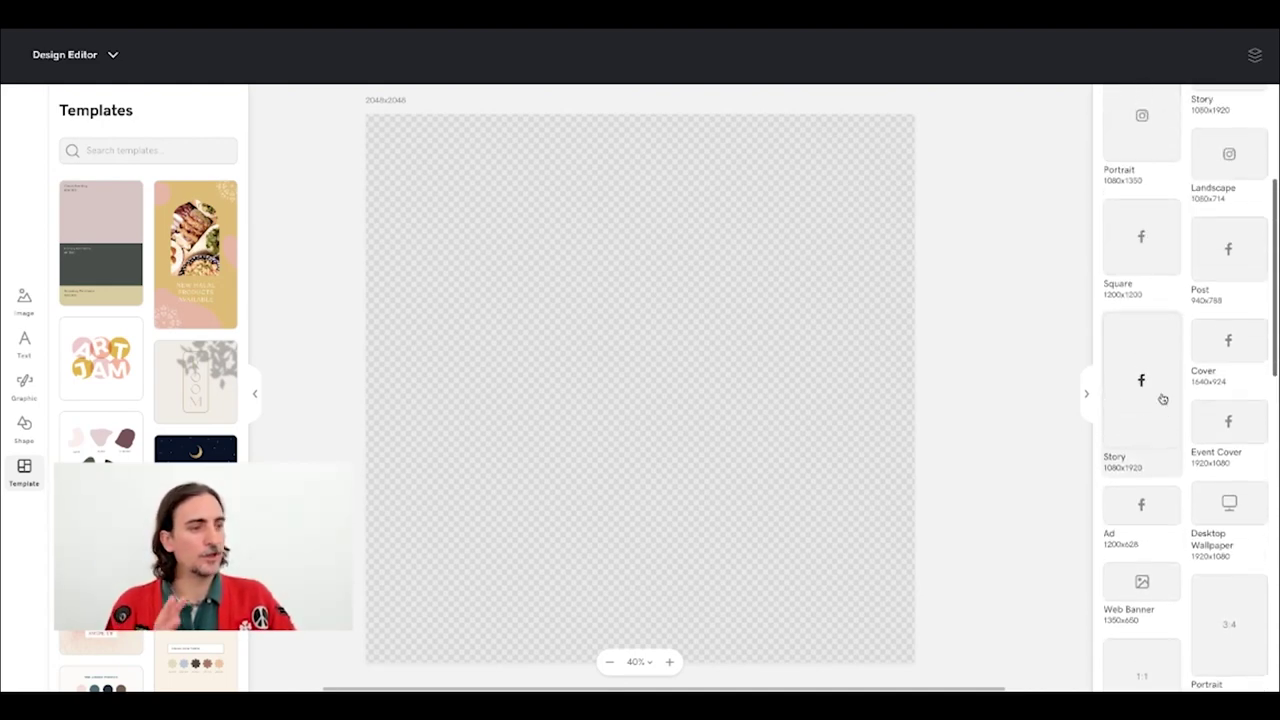
scroll(1162, 399, "down", 6)
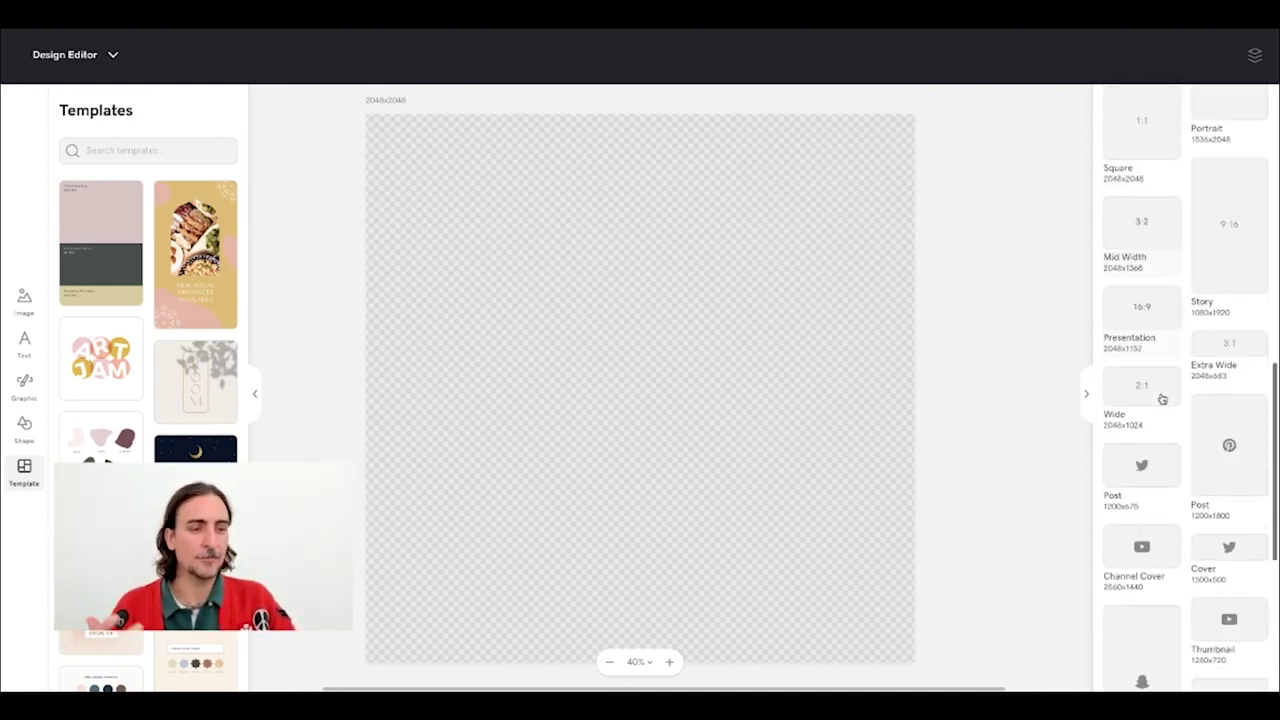
scroll(1162, 399, "down", 4)
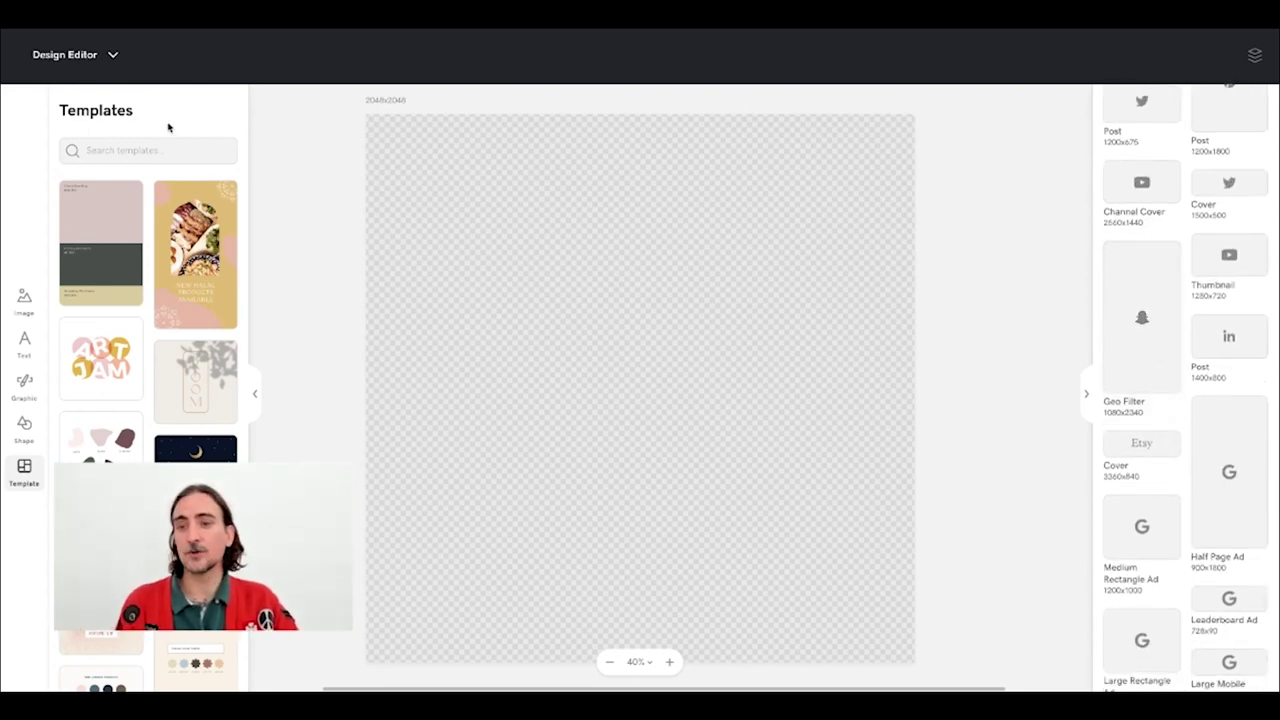
scroll(190, 298, "down", 1)
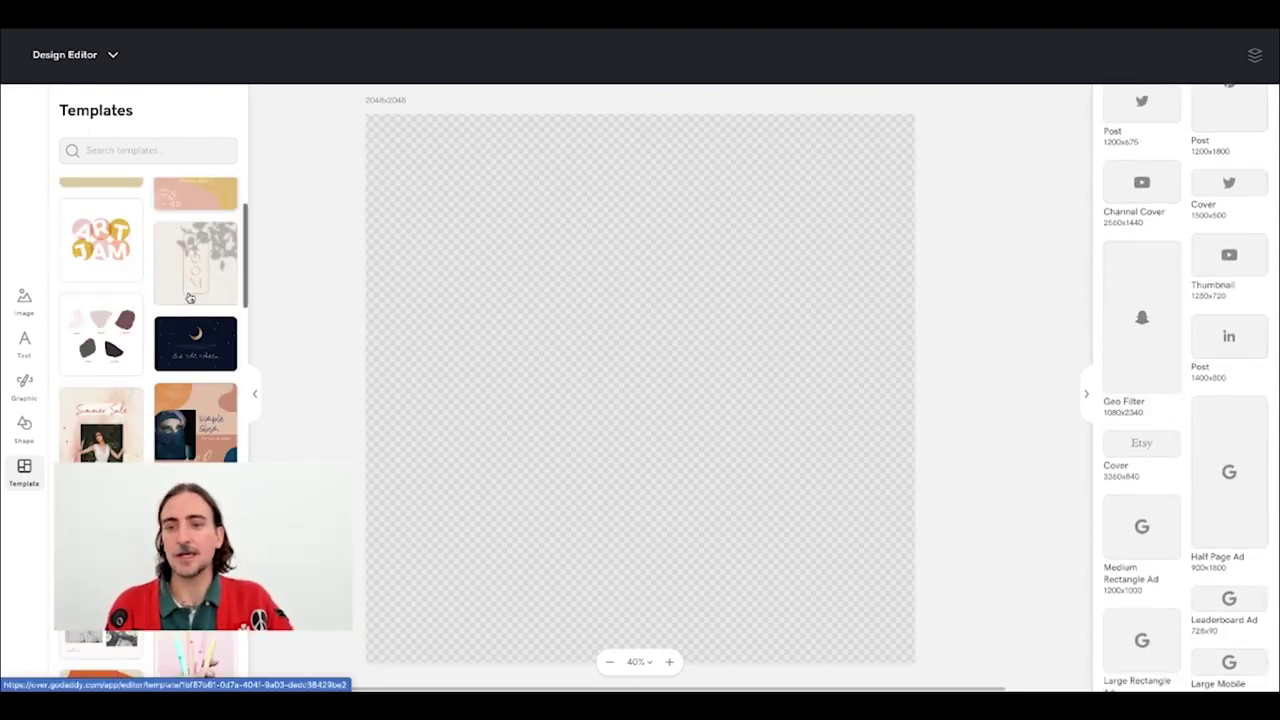
left_click(130, 151)
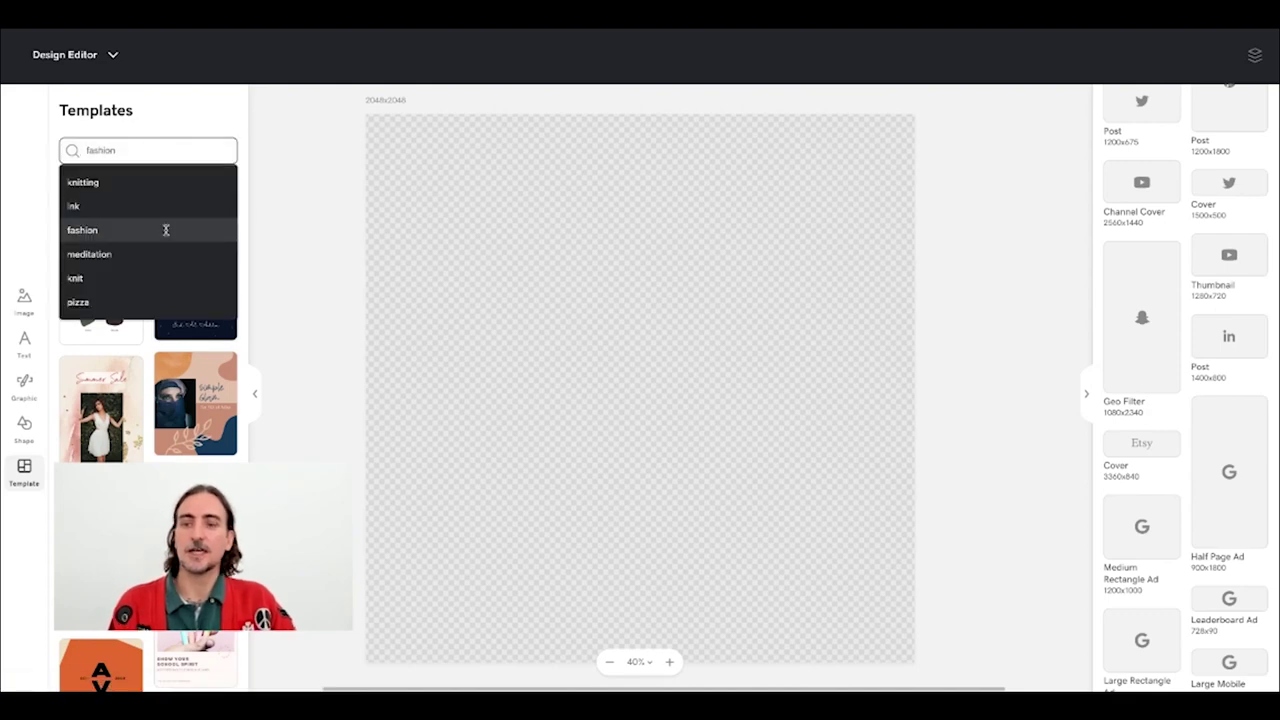
left_click(208, 128)
scroll(190, 350, "down", 3)
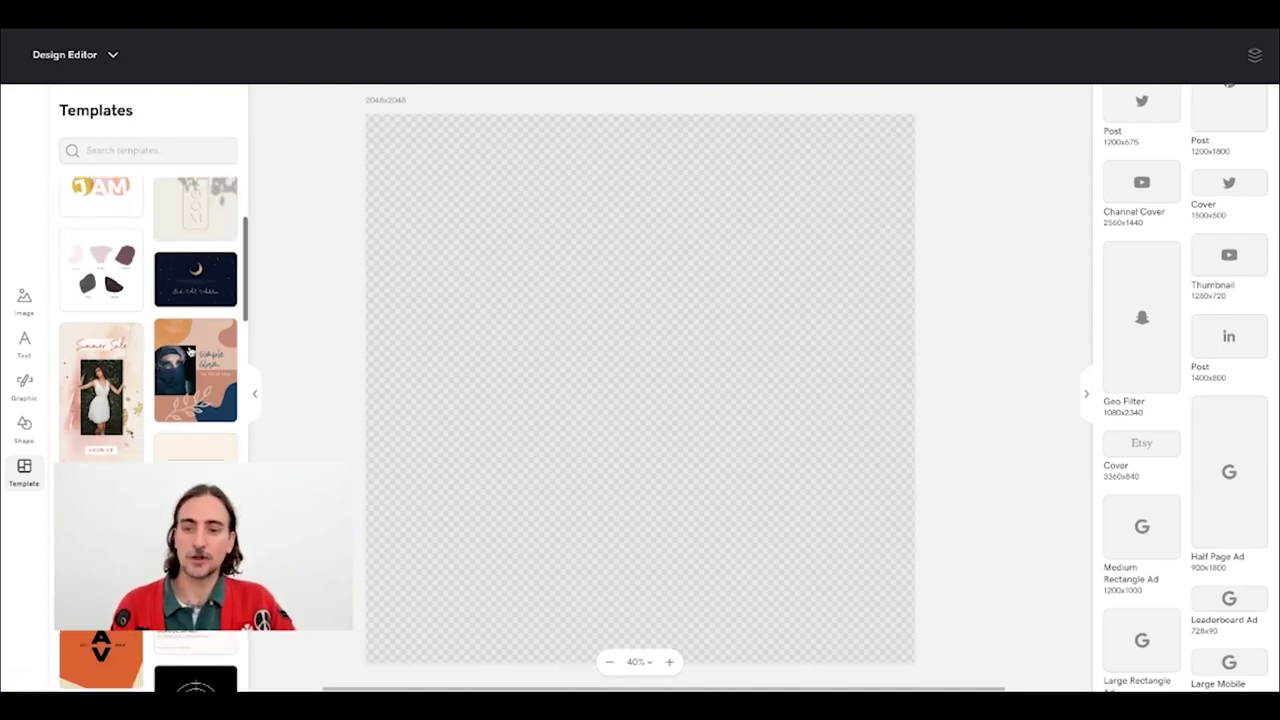
scroll(188, 346, "up", 1)
scroll(188, 346, "up", 3)
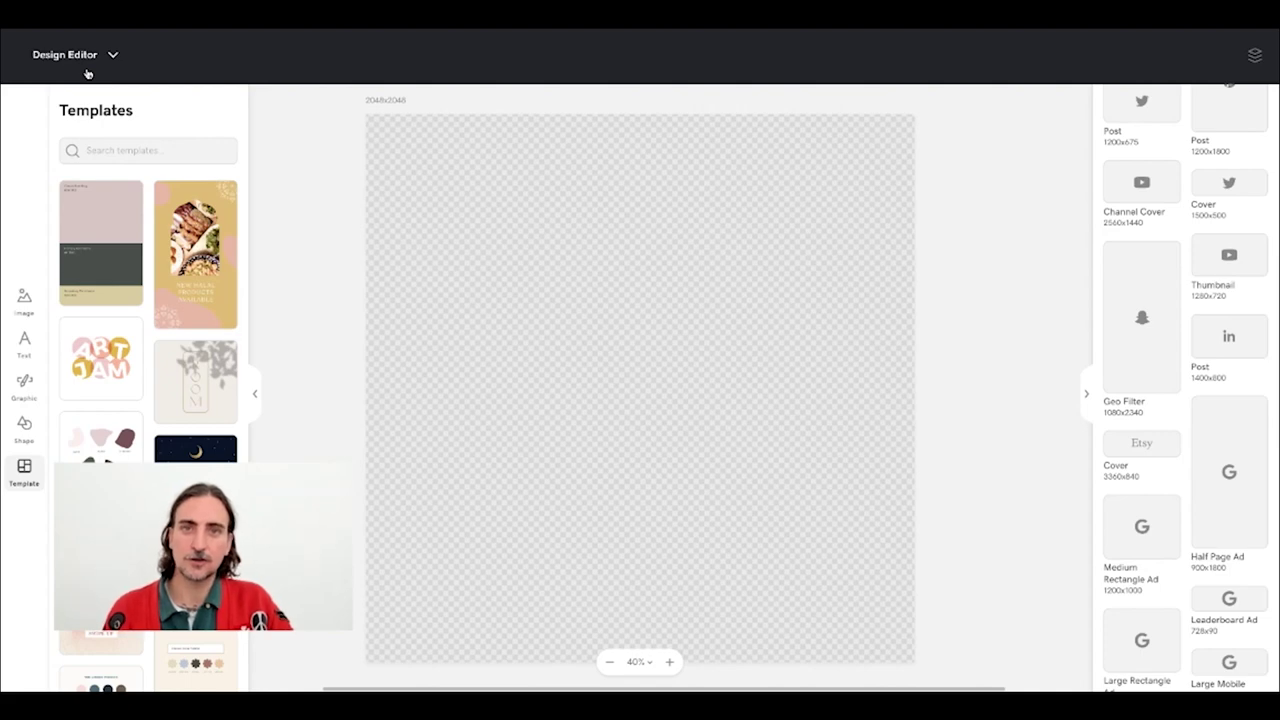
Step: Open the Authentic Italian Pizza Workshop story from My Projects
left_click(114, 57)
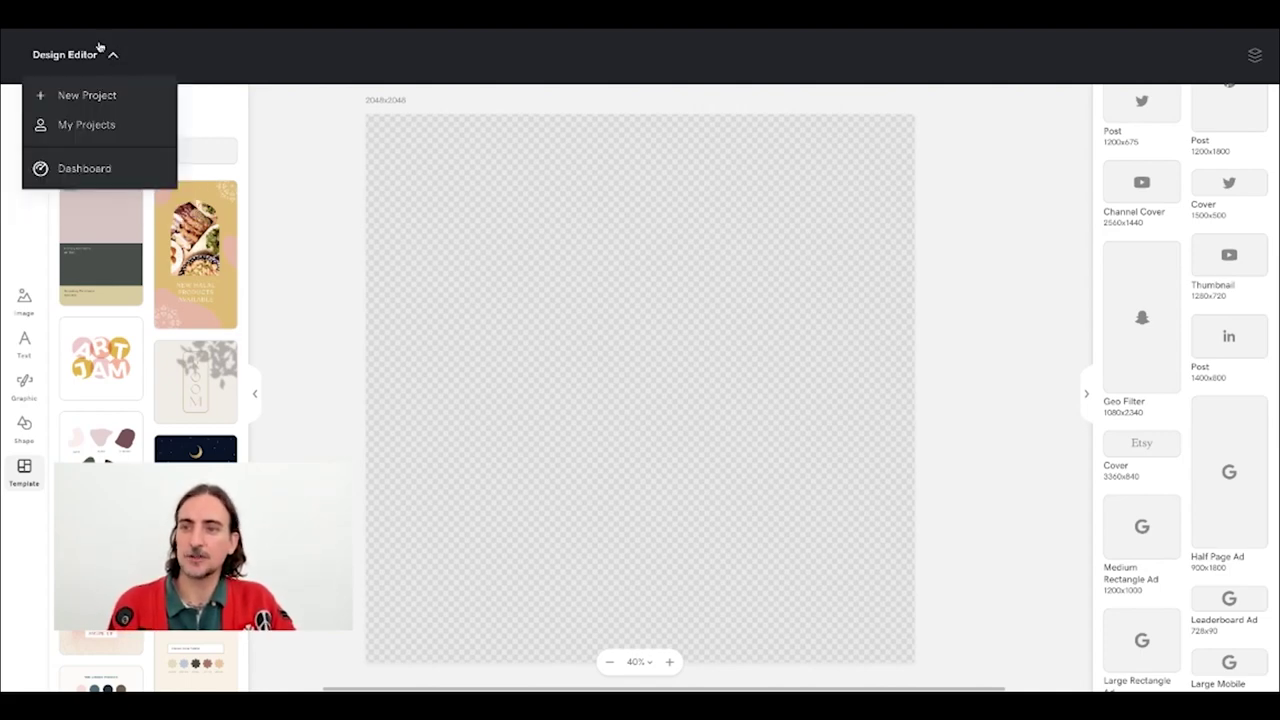
left_click(87, 126)
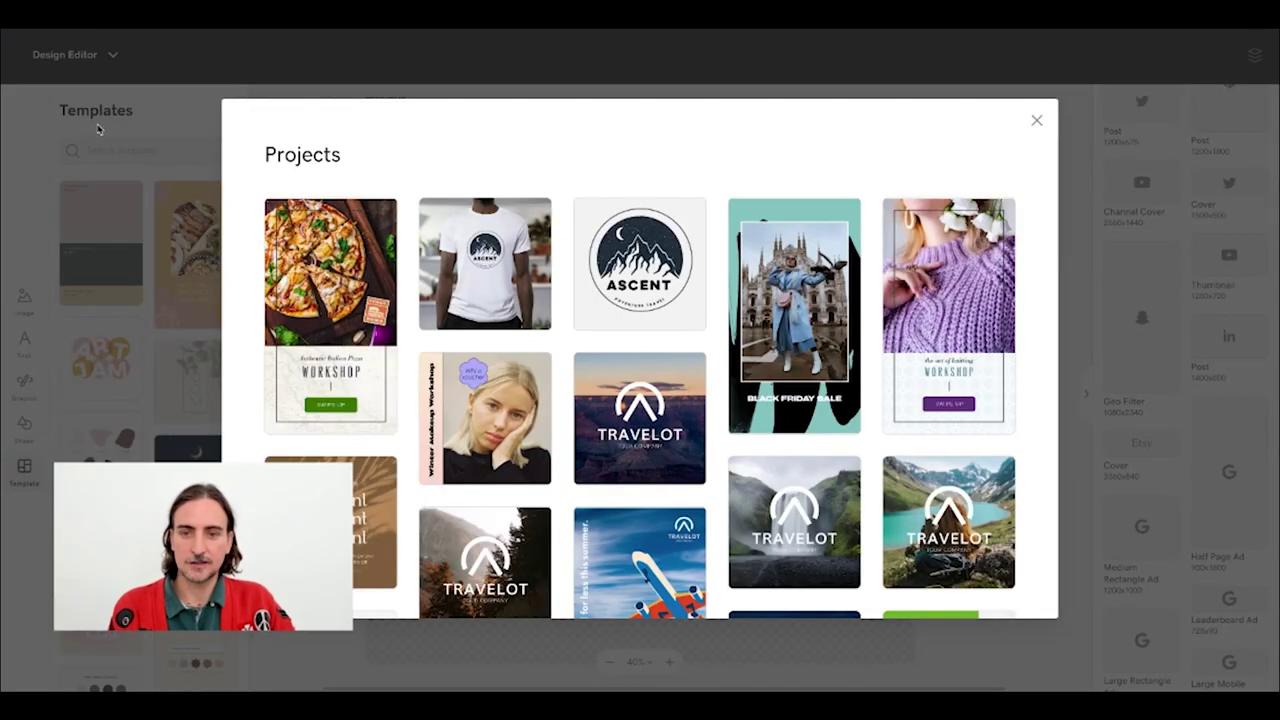
mouse_move(356, 258)
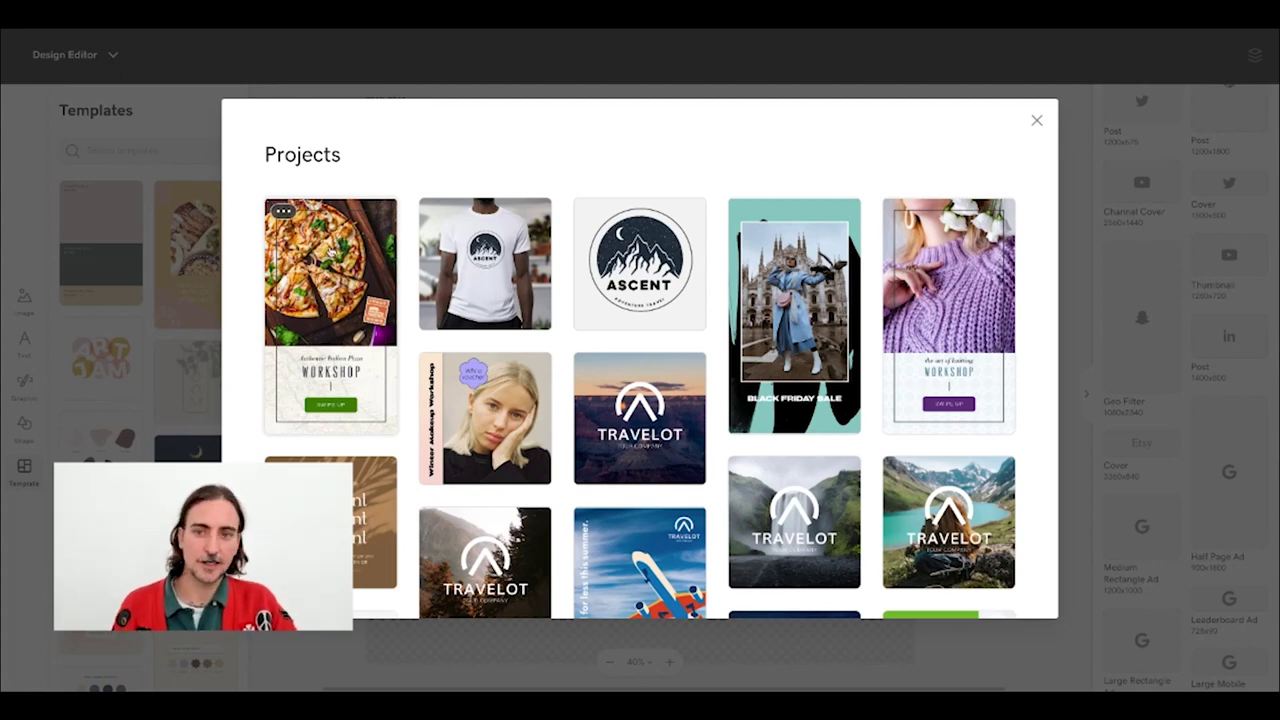
left_click(330, 252)
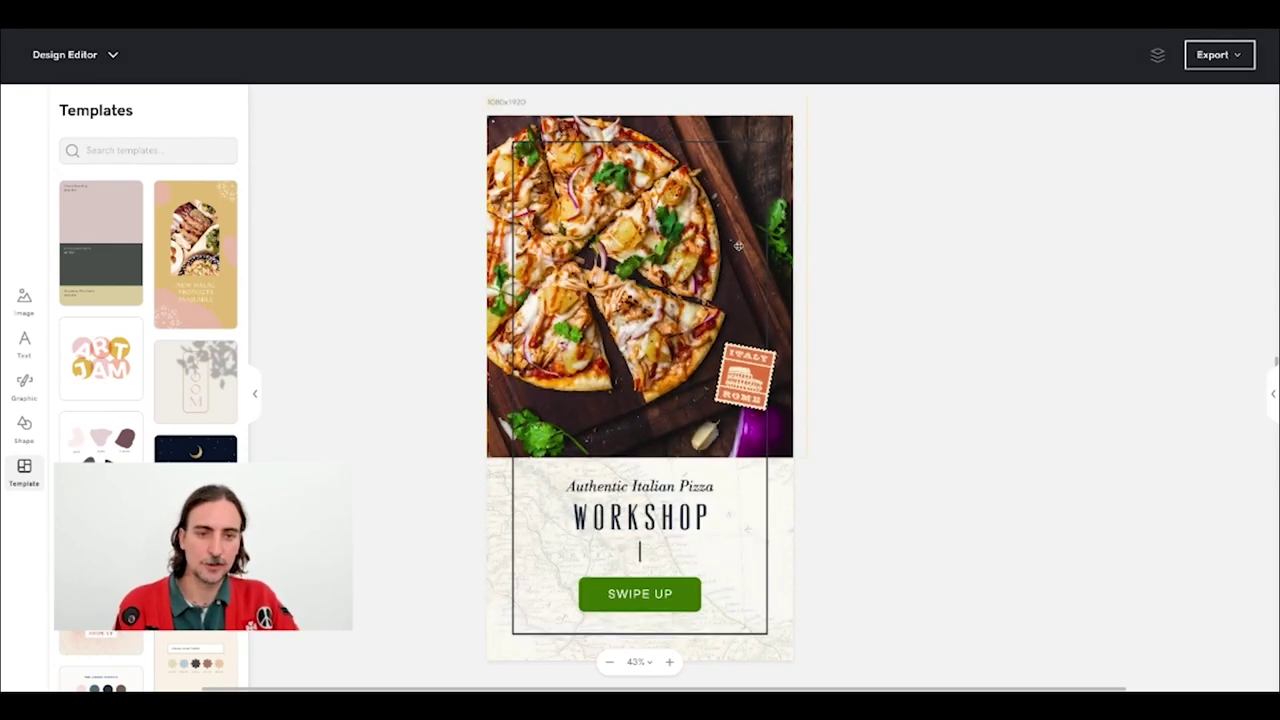
Step: In My Projects, duplicate the pizza workshop story using its options menu
mouse_move(726, 226)
left_mouse_down()
mouse_move(771, 220)
mouse_move(710, 230)
left_mouse_up()
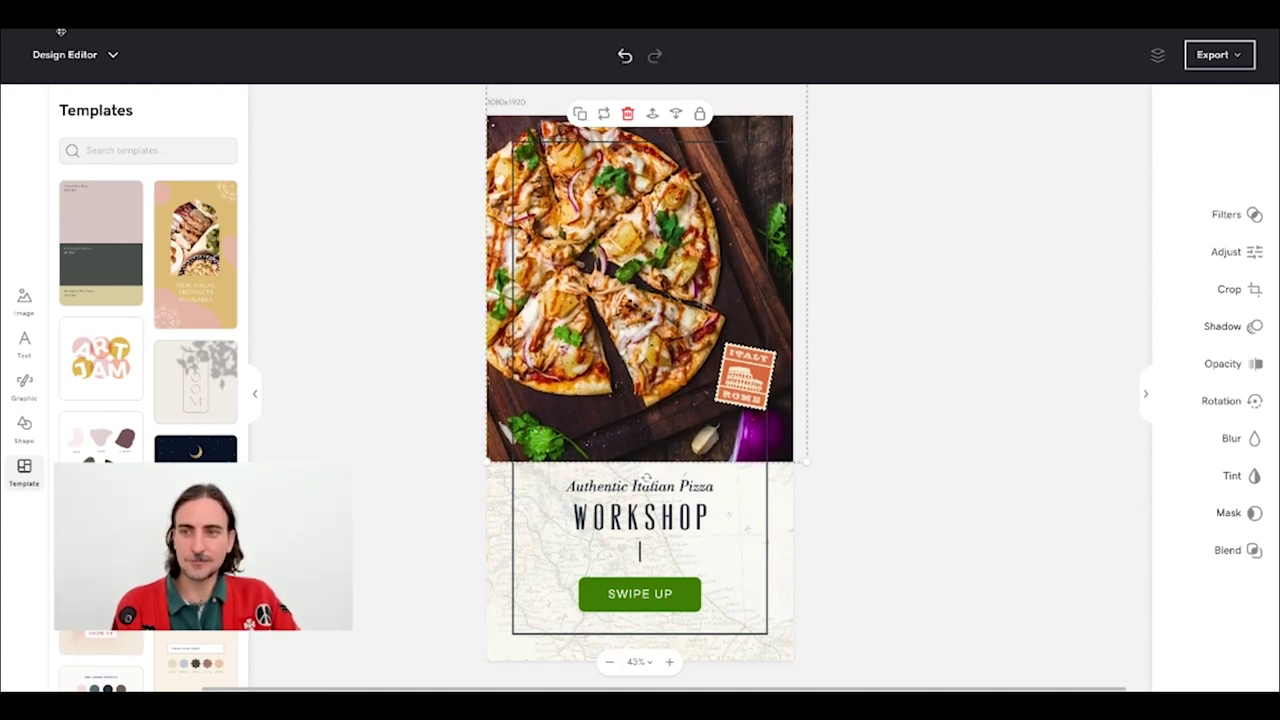
left_click(90, 55)
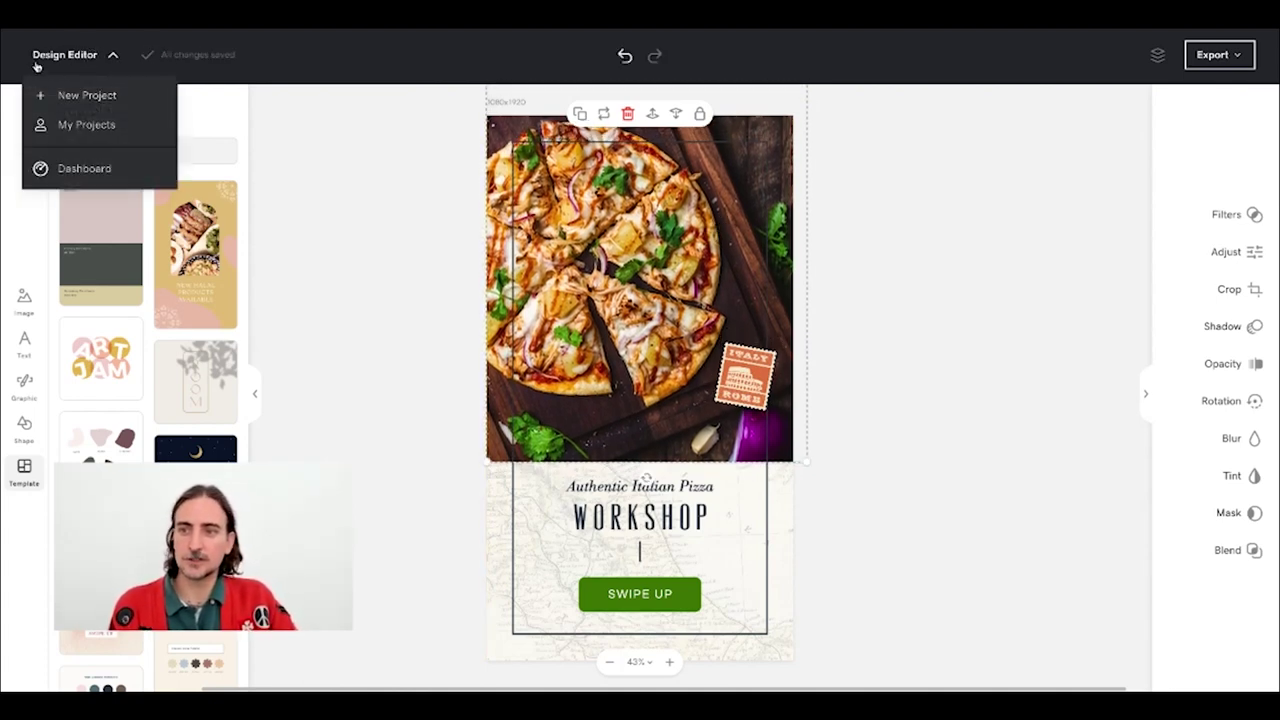
left_click(90, 130)
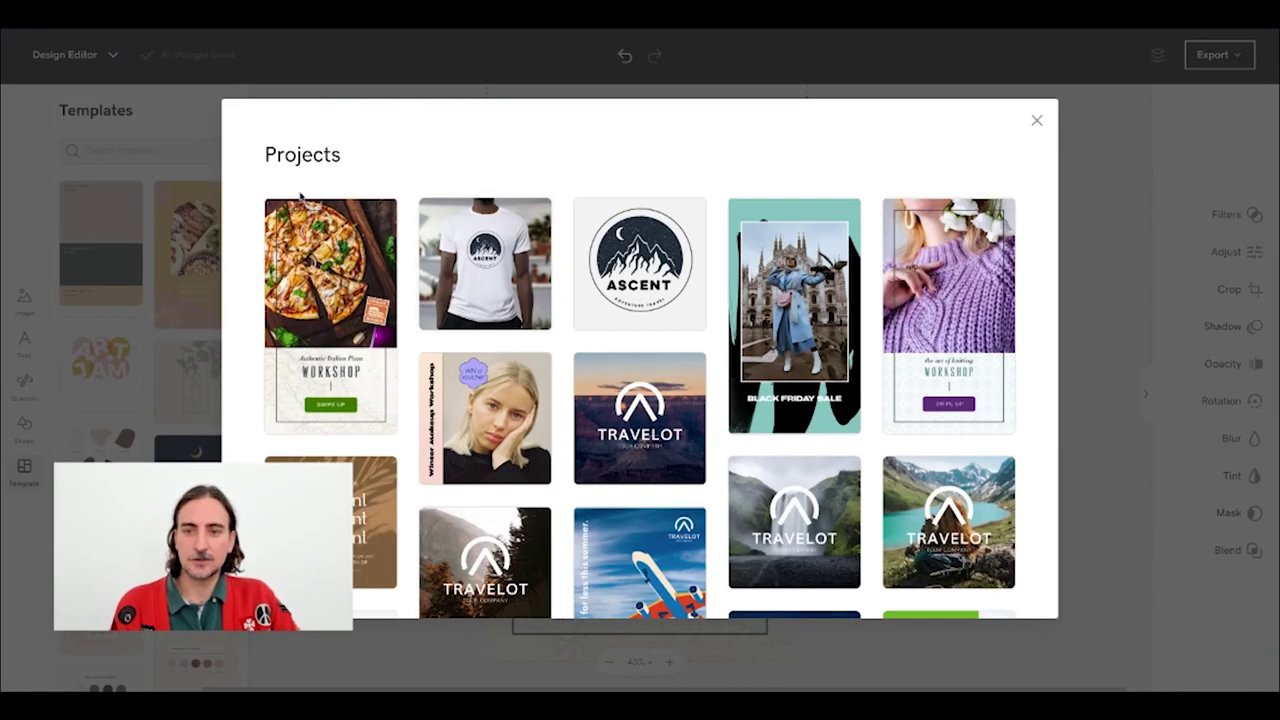
mouse_move(283, 210)
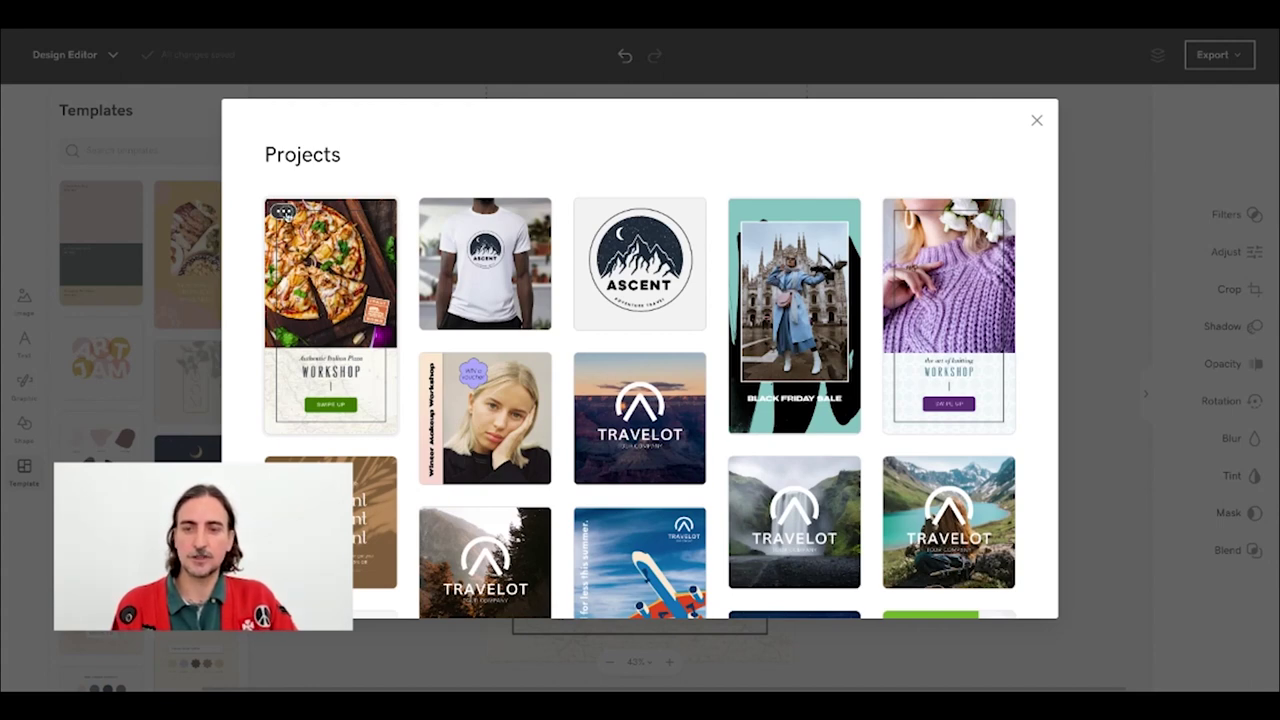
left_click(284, 212)
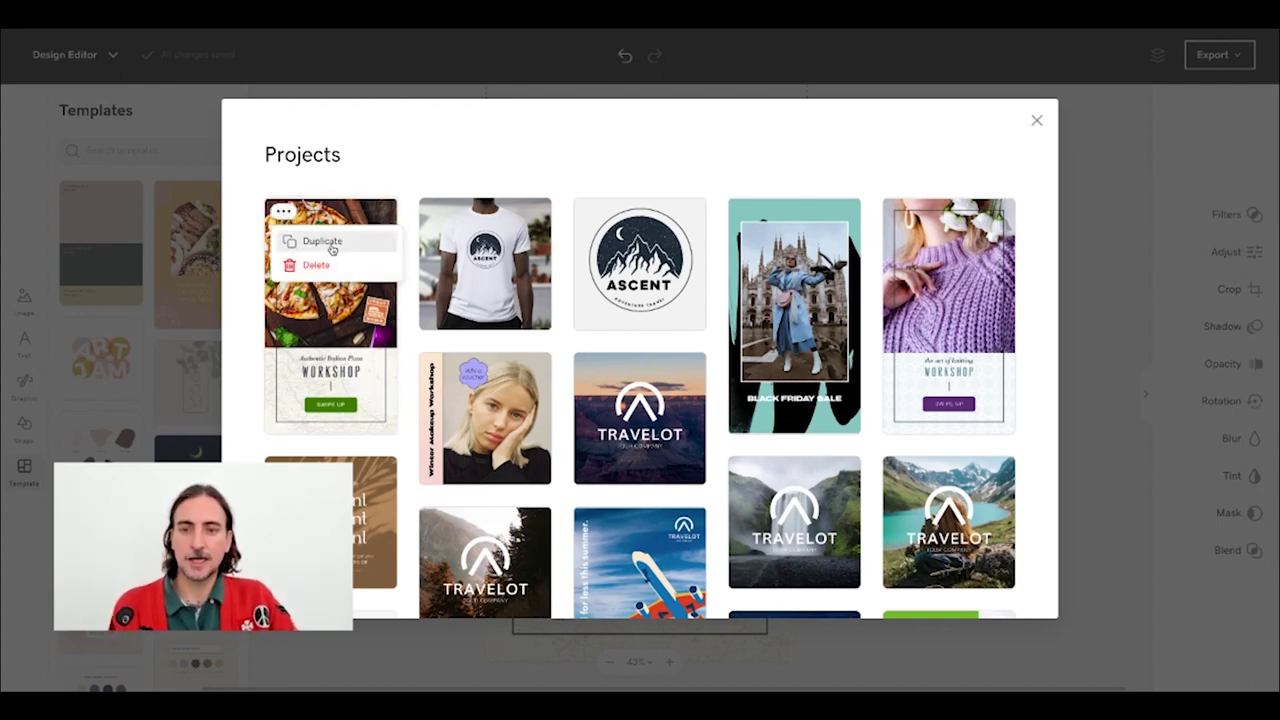
left_click(326, 245)
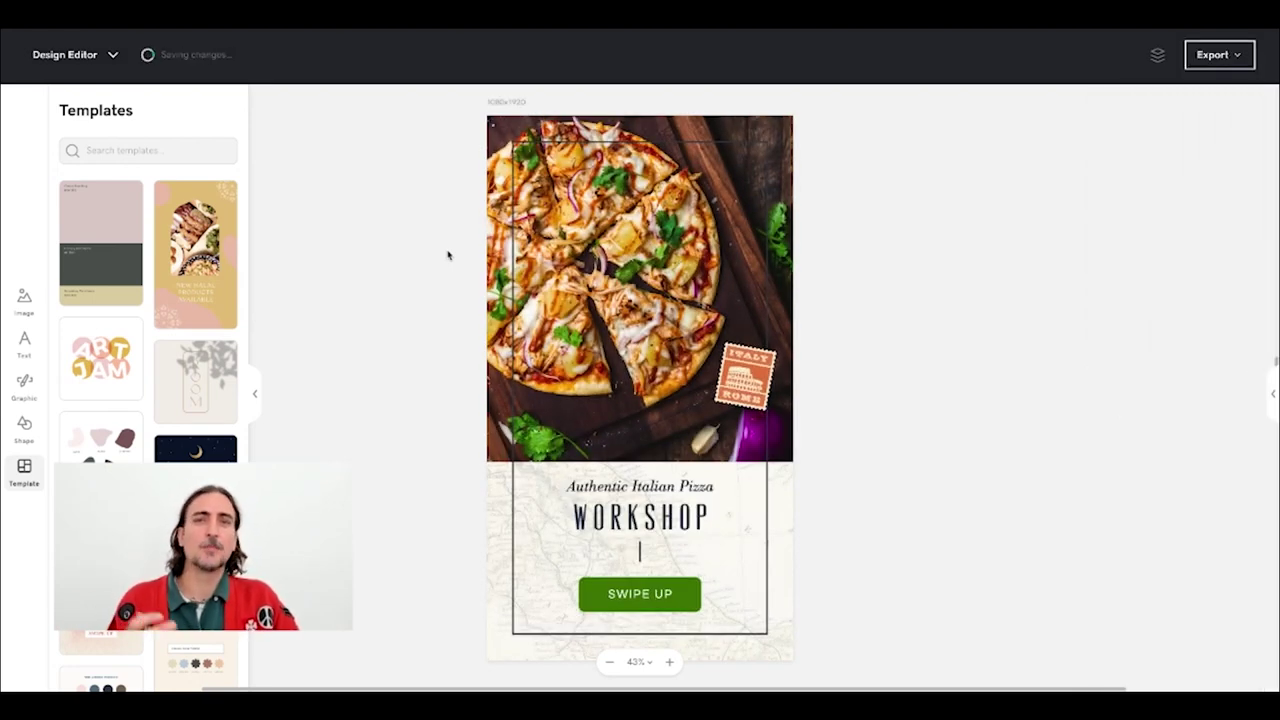
Step: Replace the pizza photo with a tagliatelle pasta photo from Unsplash, stretched to fill the frame
left_click(694, 174)
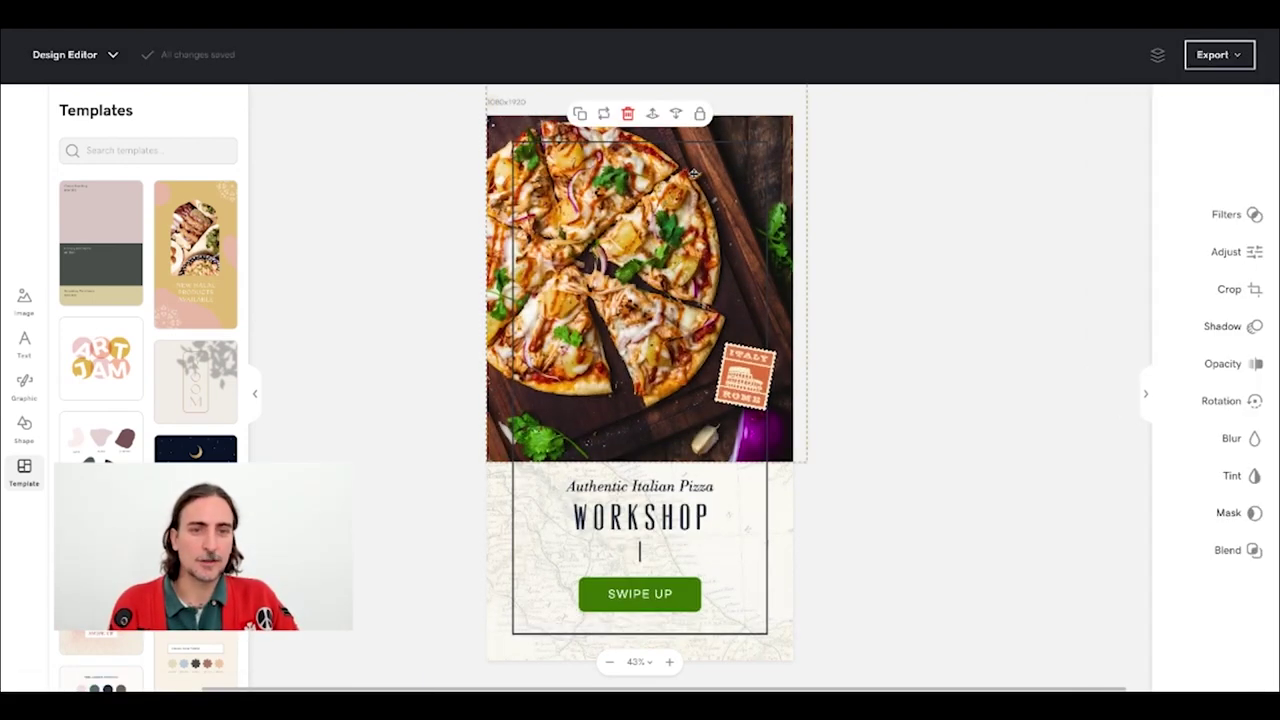
left_click(603, 113)
left_click(142, 157)
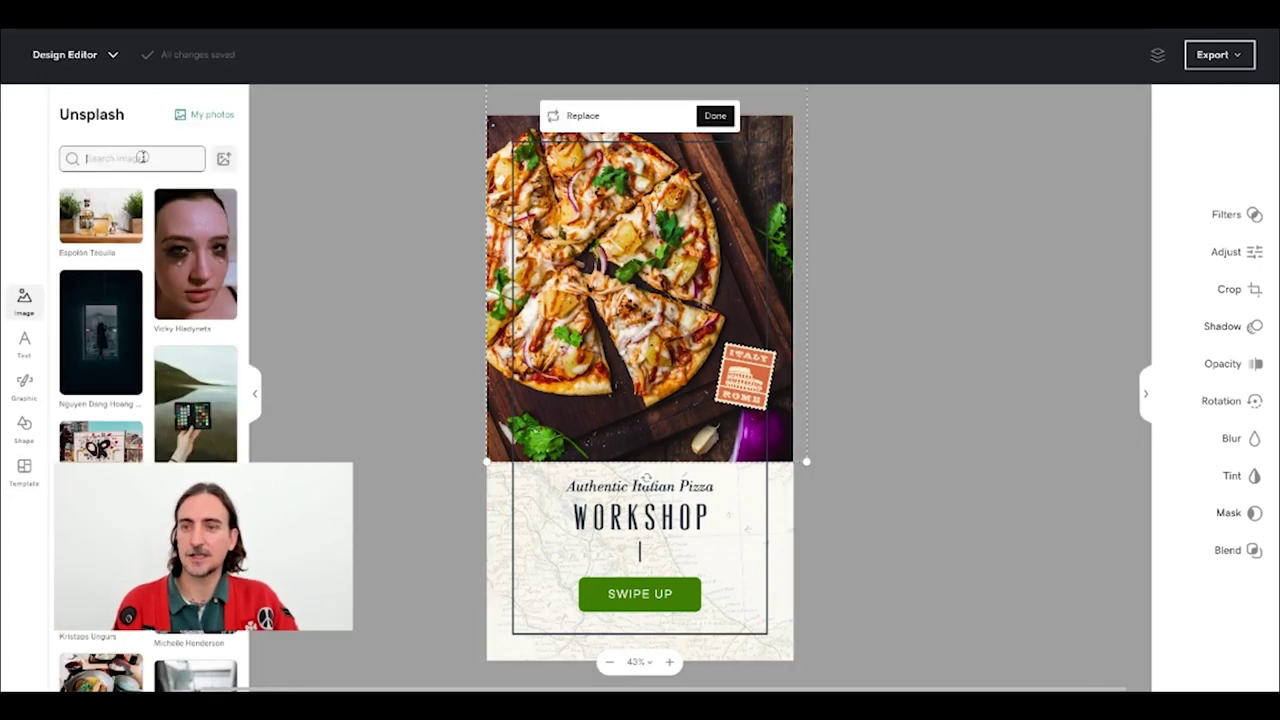
type("pizza")
key("Return")
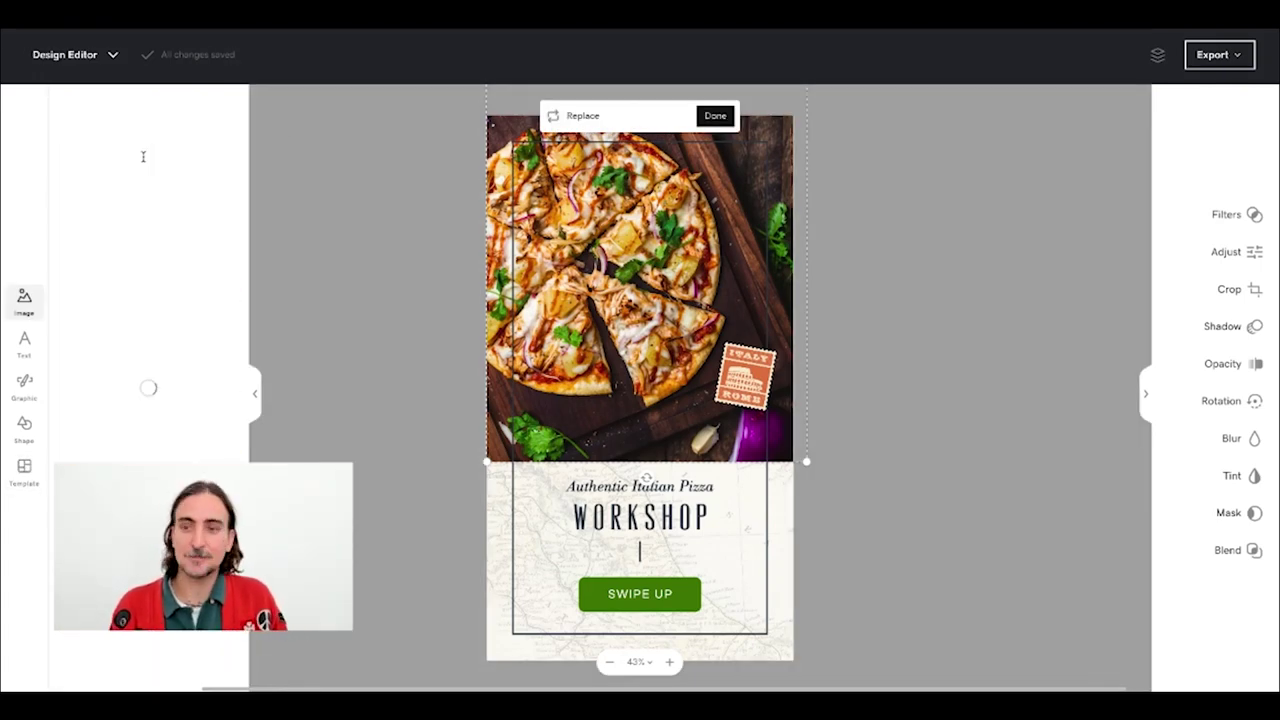
scroll(152, 235, "down", 3)
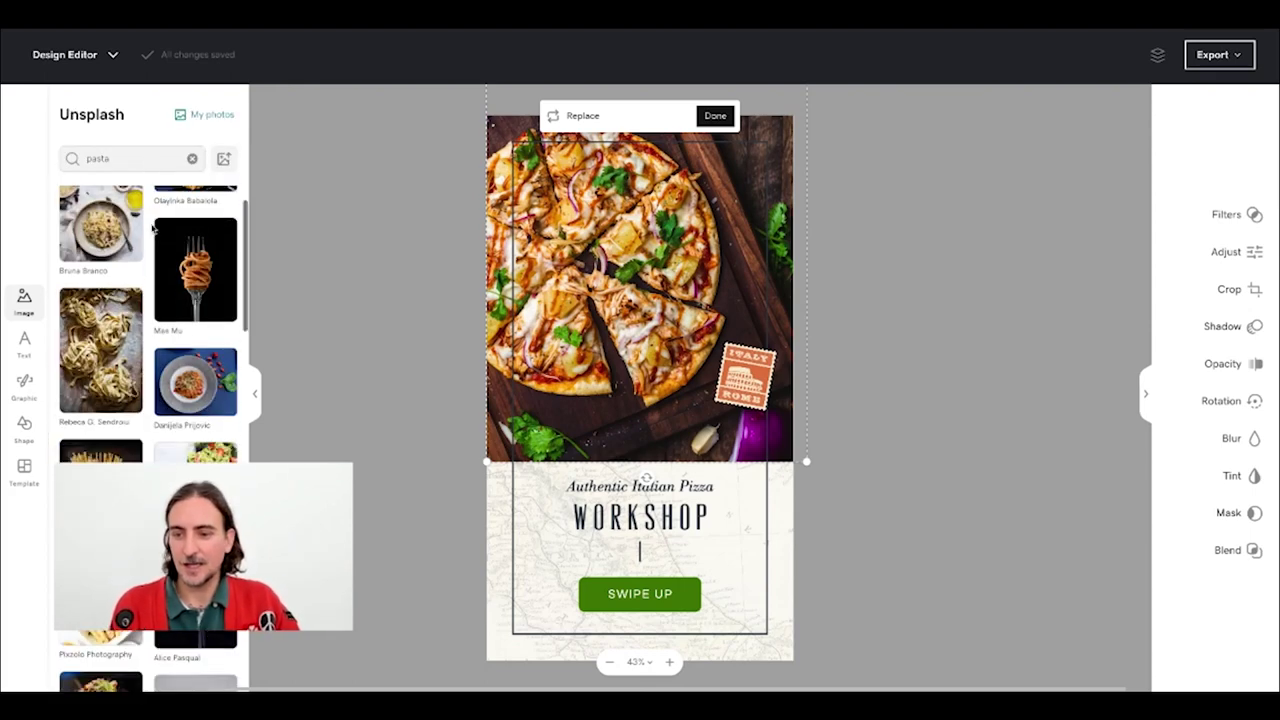
left_click(108, 332)
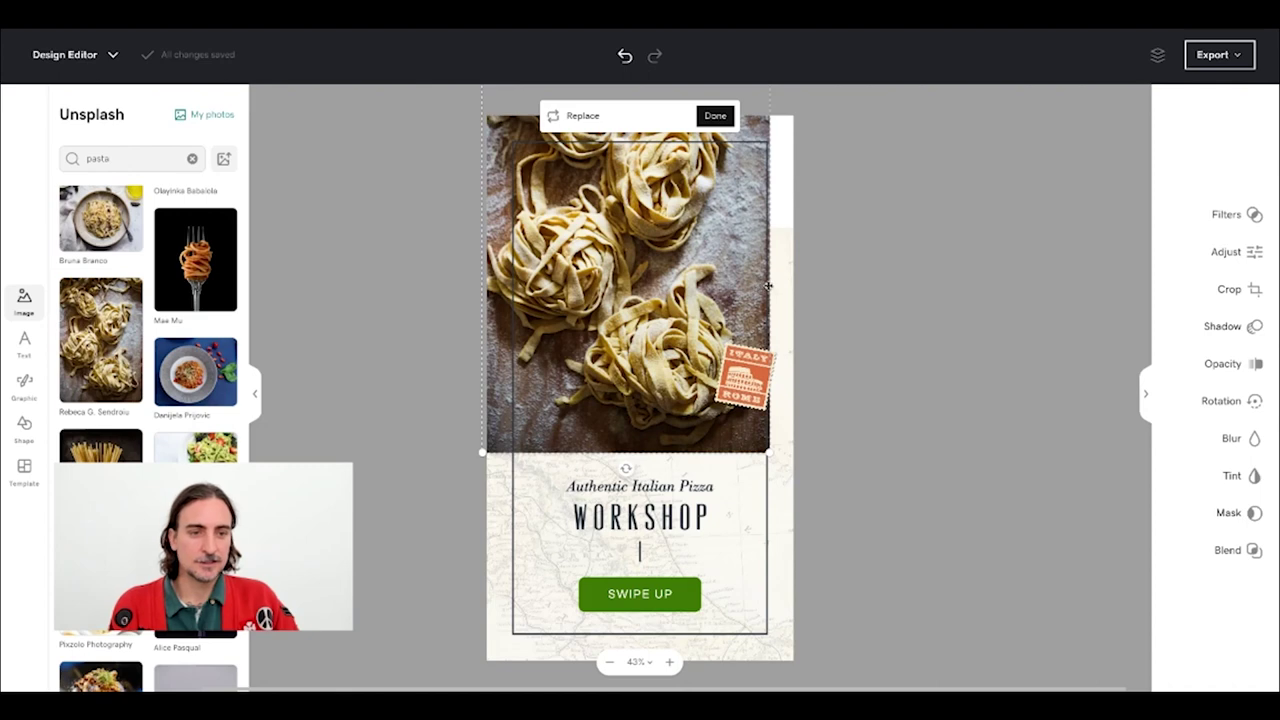
left_click_drag(796, 283, 798, 285)
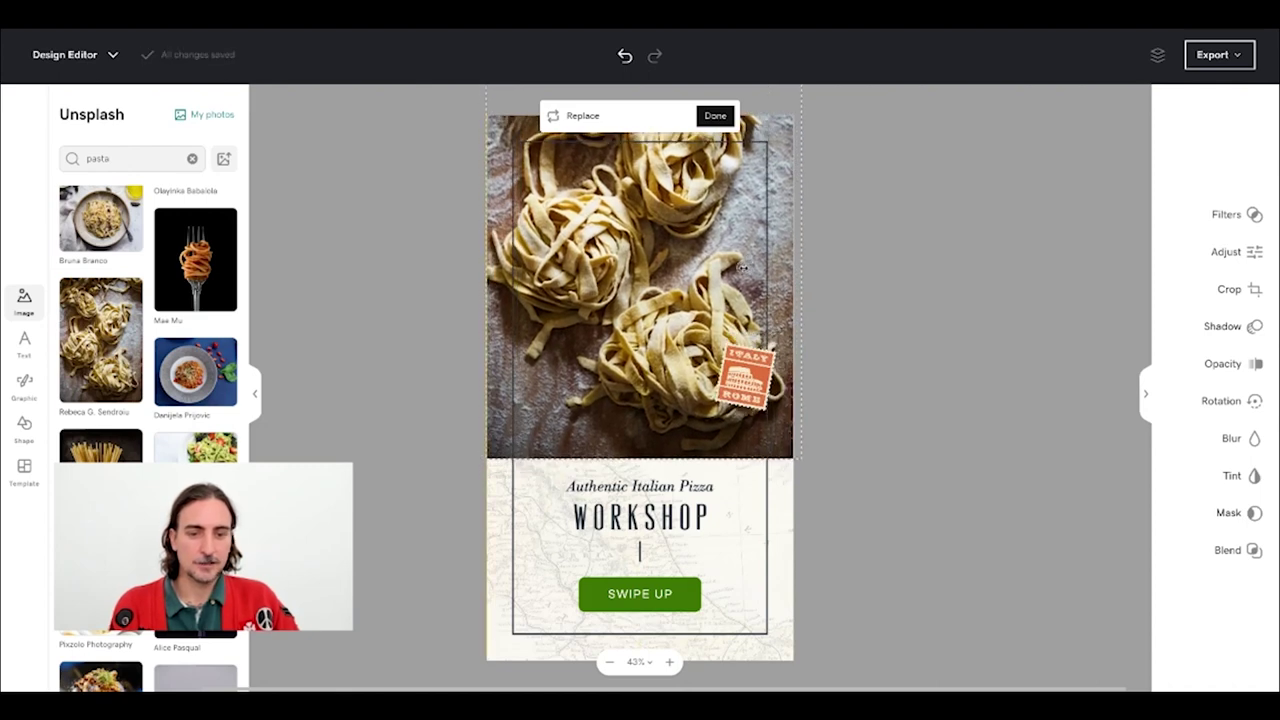
left_click(715, 116)
Step: Change 'Pizza' to 'Pasta' so the headline reads 'Authentic Italian Pasta'
left_click(692, 487)
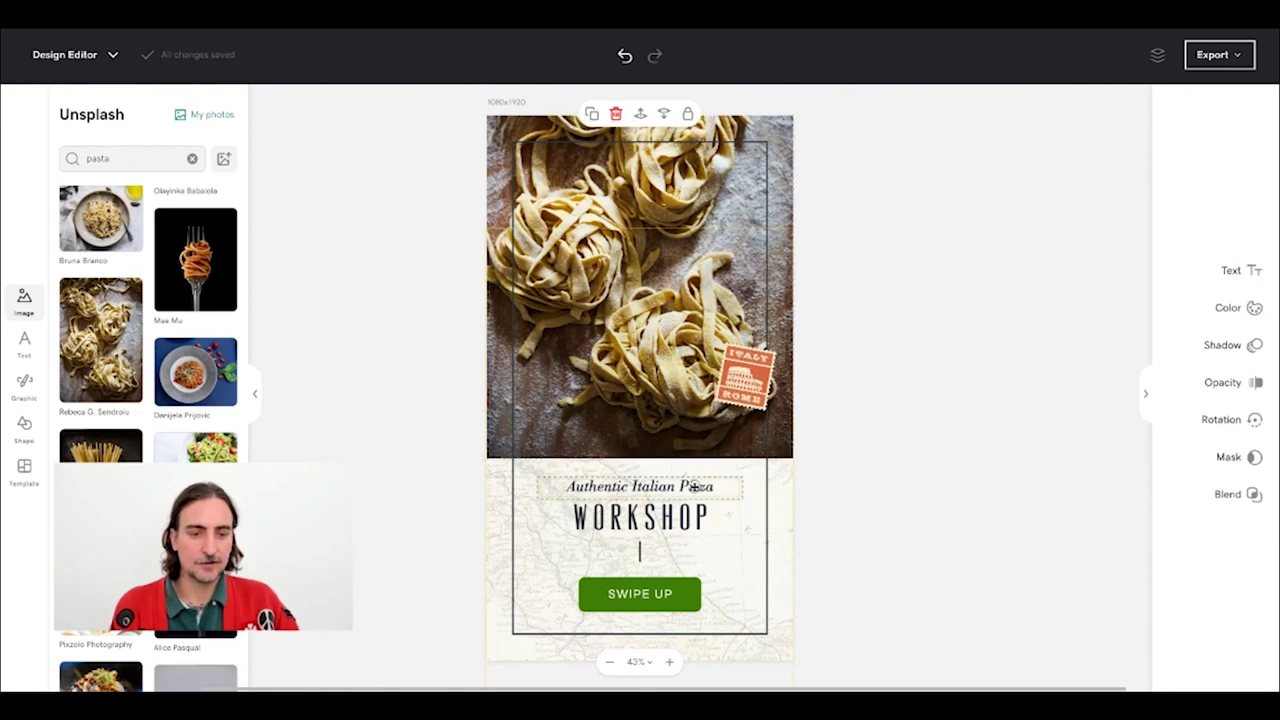
left_click_drag(679, 487, 714, 487)
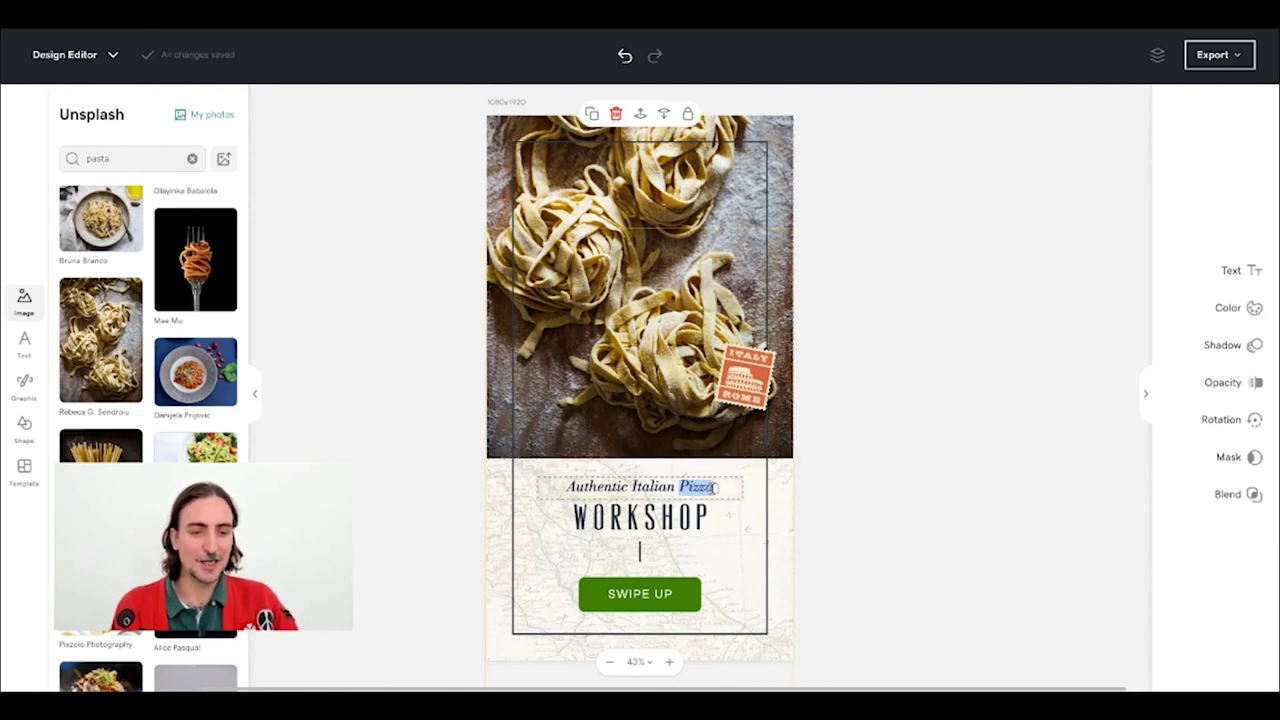
type("Pasta")
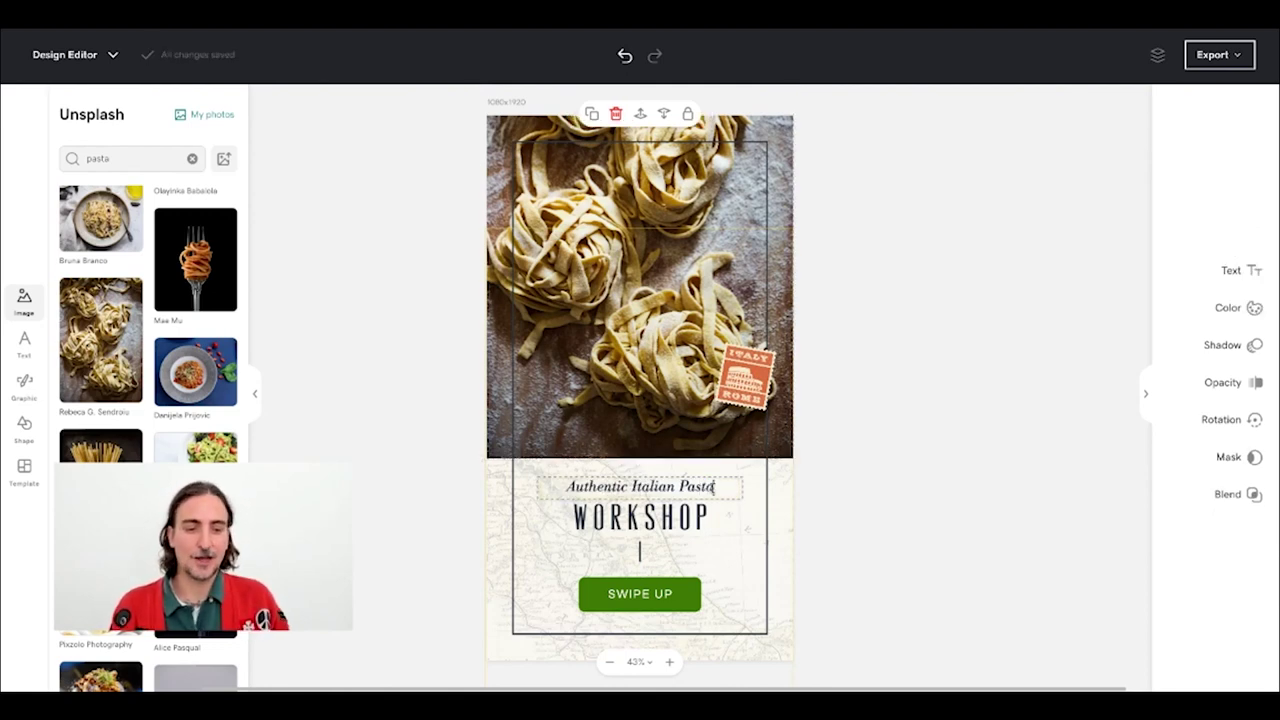
left_click(834, 455)
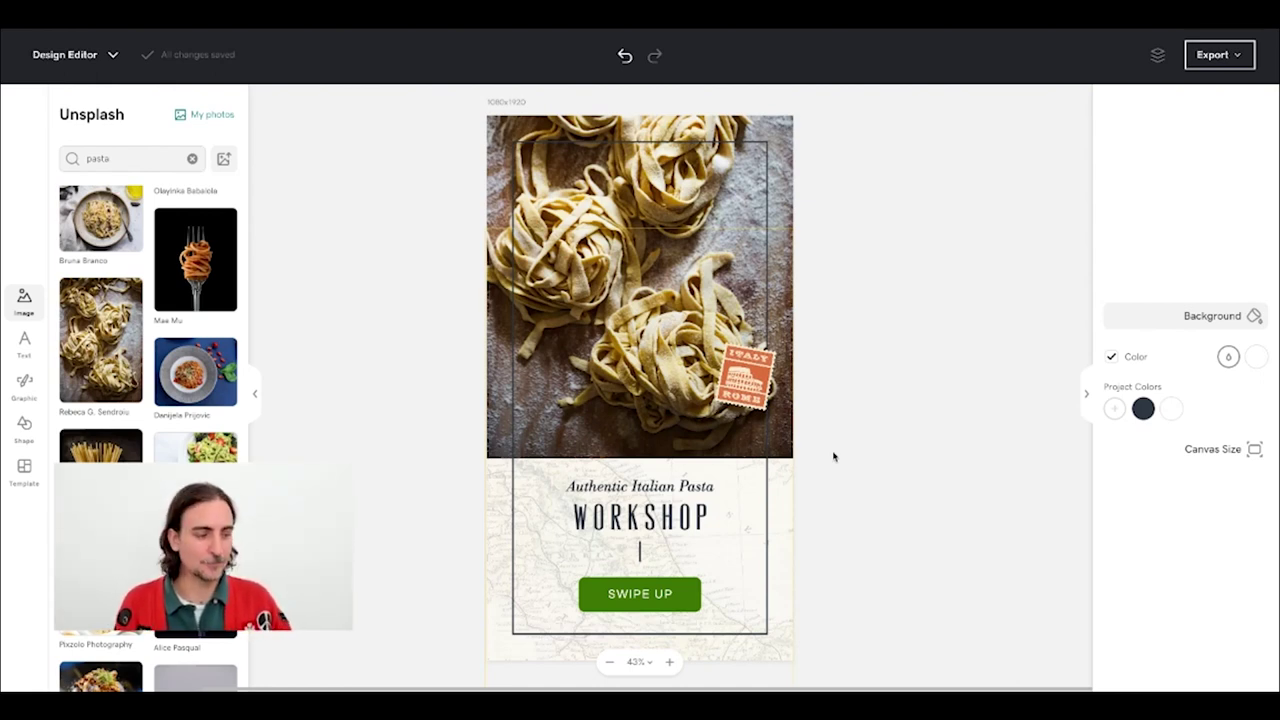
Step: Start a new blank project from the Design Editor menu, then go back to the GoDaddy dashboard
left_click(111, 57)
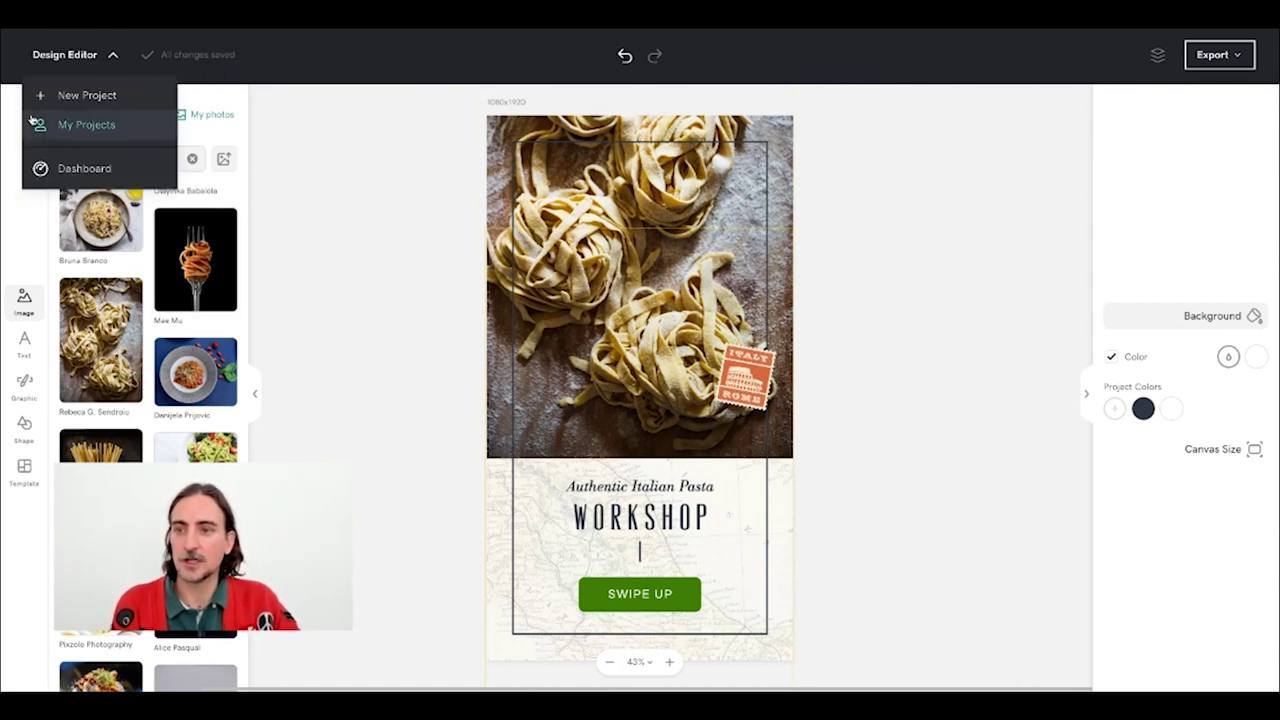
left_click(86, 96)
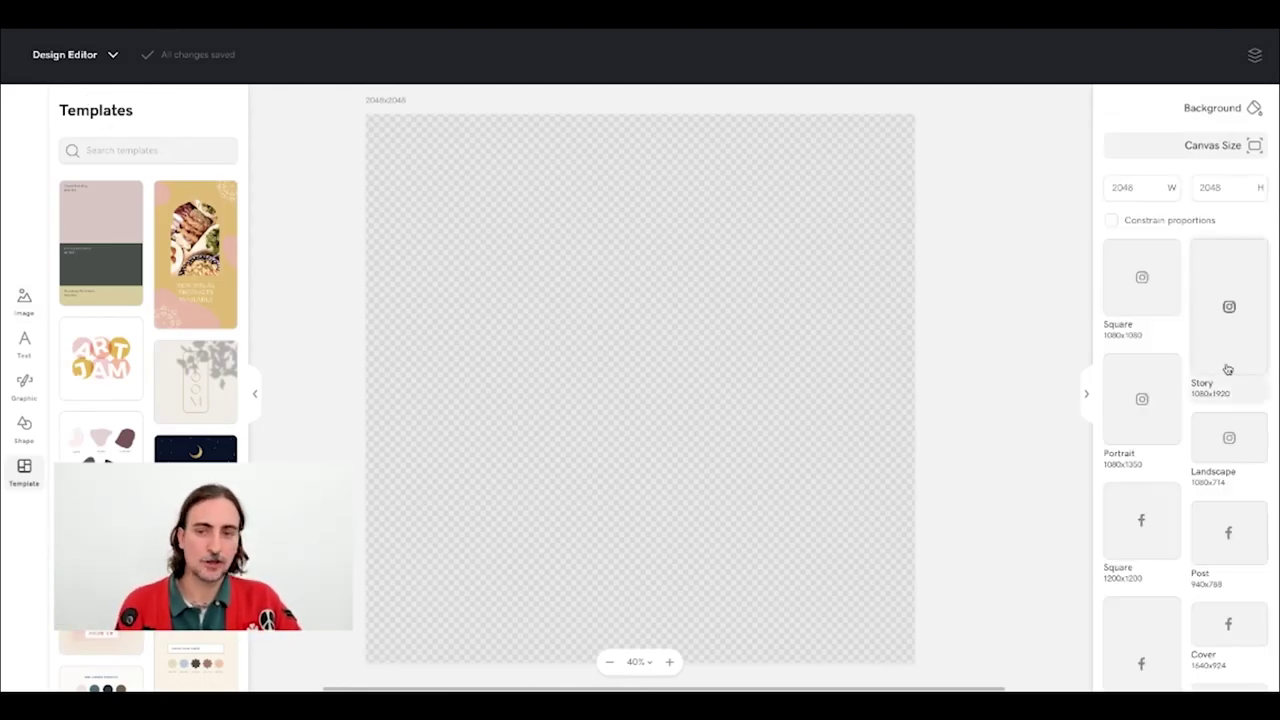
left_click(113, 55)
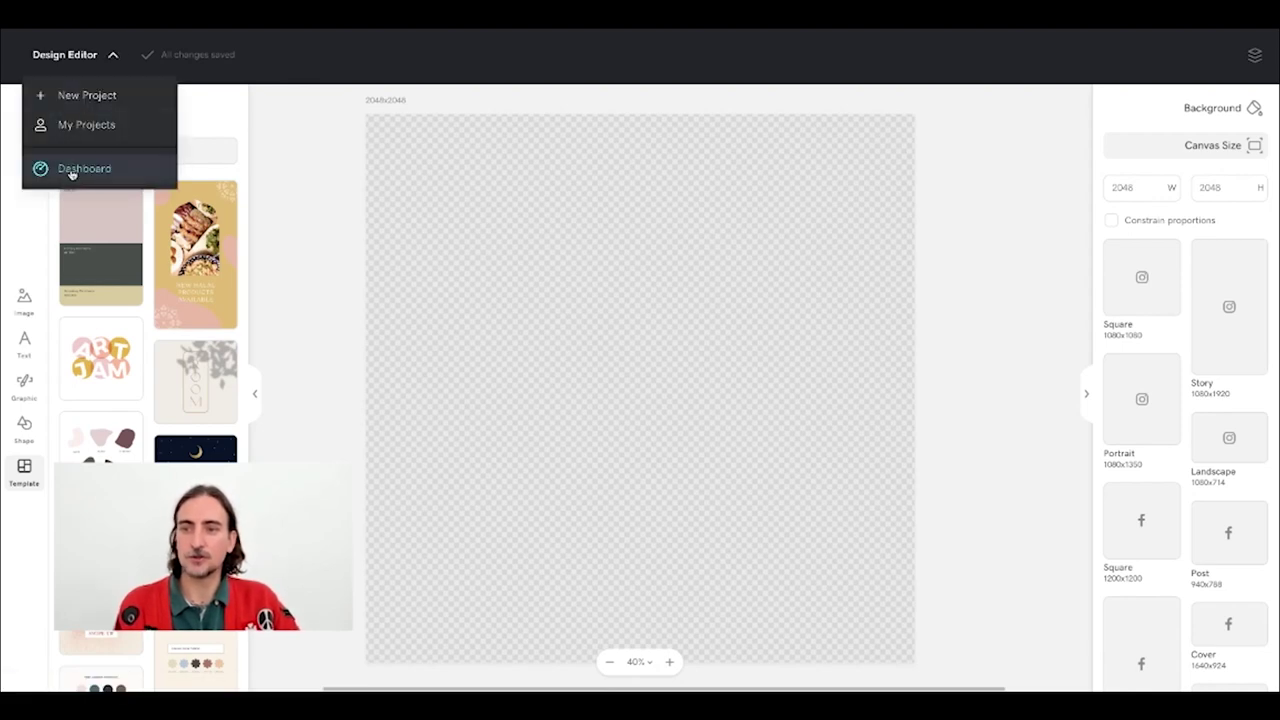
left_click(71, 172)
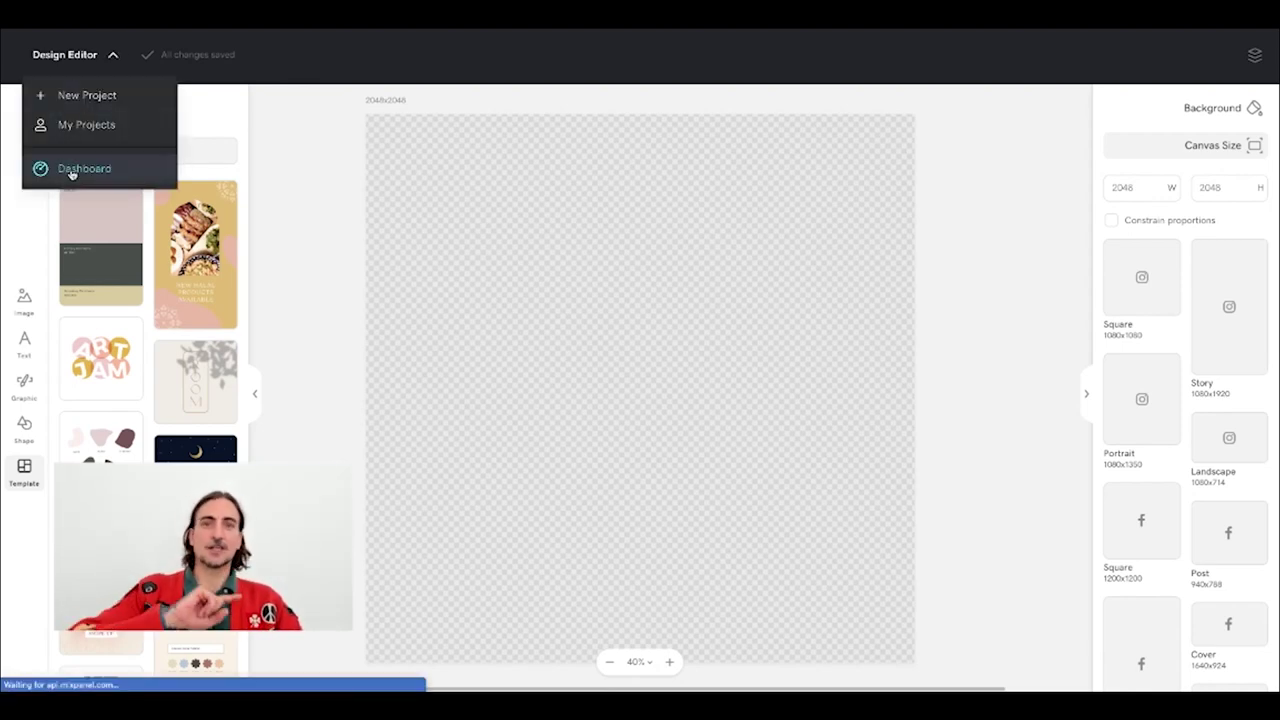